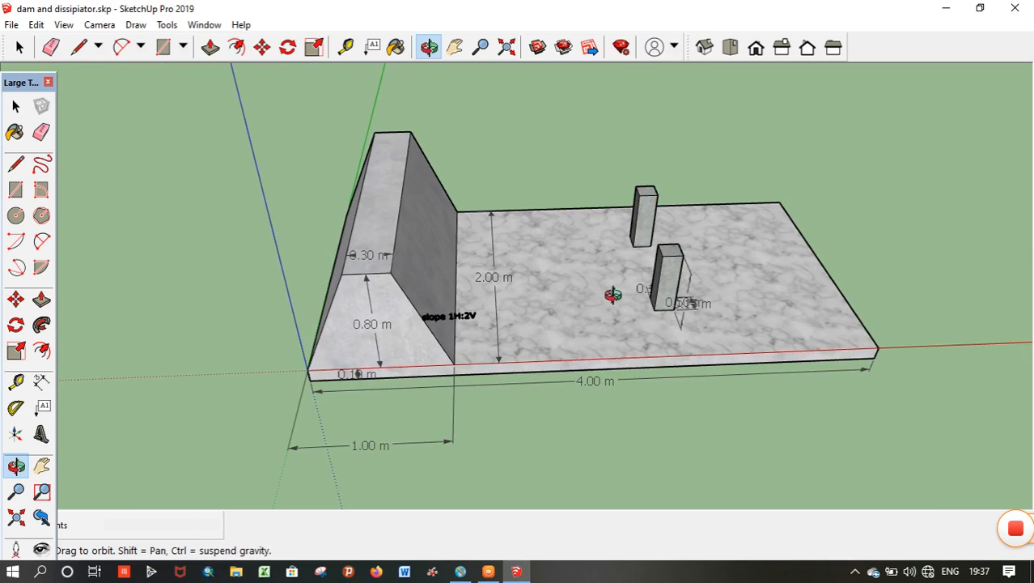
# Examine the dam and dissipator model from several sides, including the dam's slope, the base slab, the two blocks and their dimensions.
pyautogui.moveTo(628, 281); pyautogui.dragTo(441, 265)
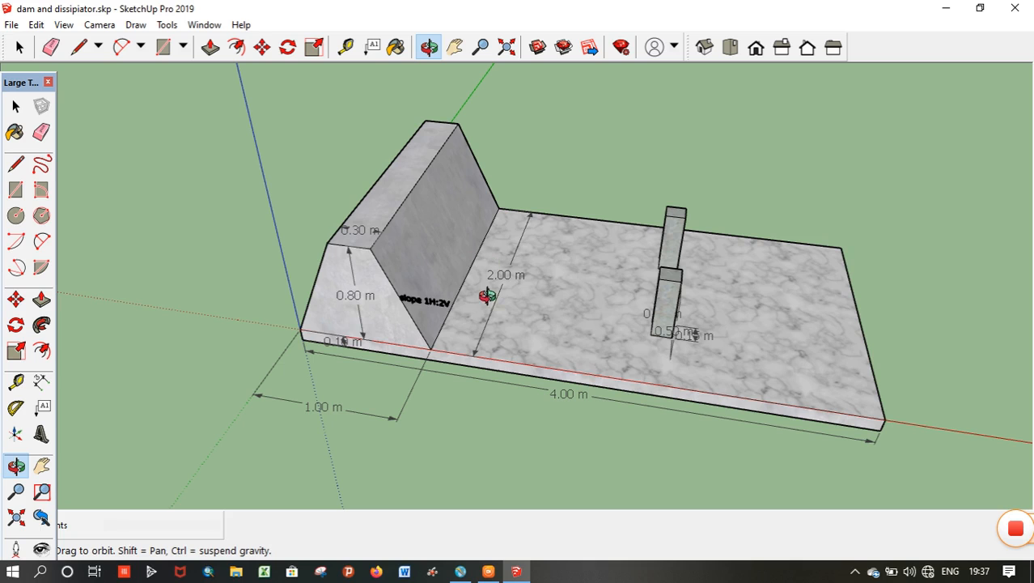
pyautogui.moveTo(527, 307); pyautogui.dragTo(640, 228)
pyautogui.moveTo(490, 289); pyautogui.dragTo(412, 246)
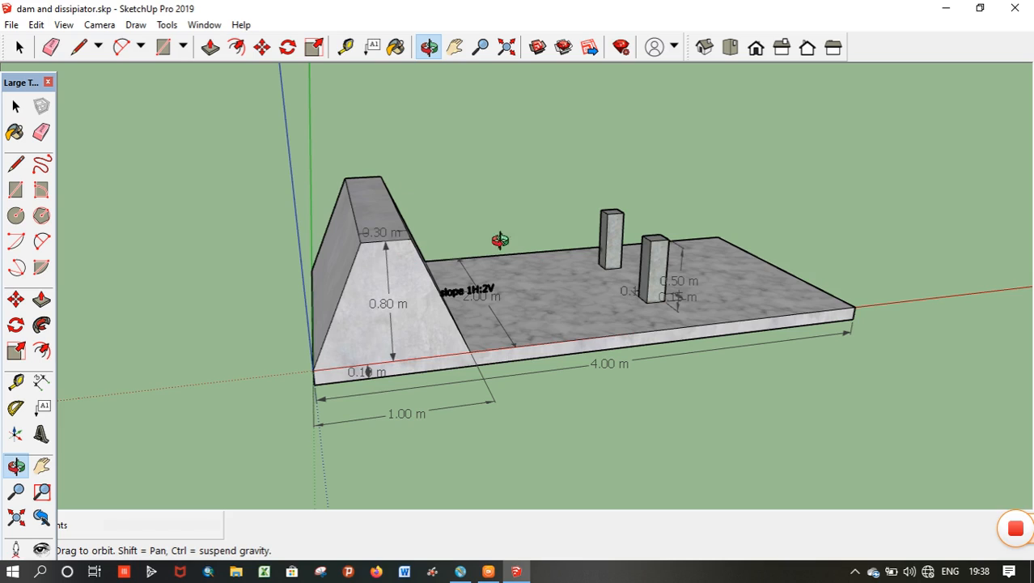
pyautogui.moveTo(433, 224); pyautogui.dragTo(354, 292)
pyautogui.moveTo(442, 310); pyautogui.dragTo(376, 250)
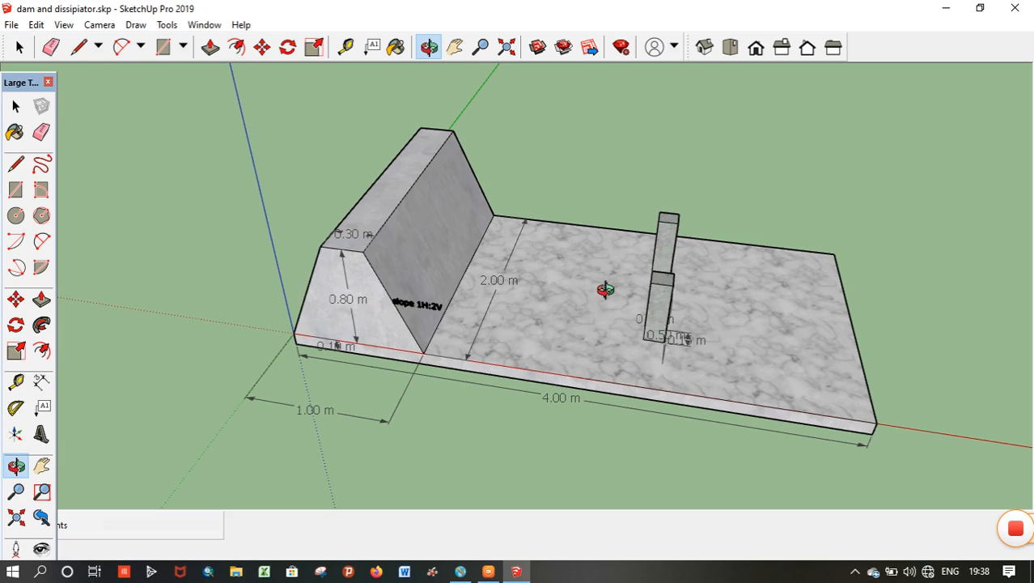
pyautogui.moveTo(606, 289); pyautogui.dragTo(623, 236)
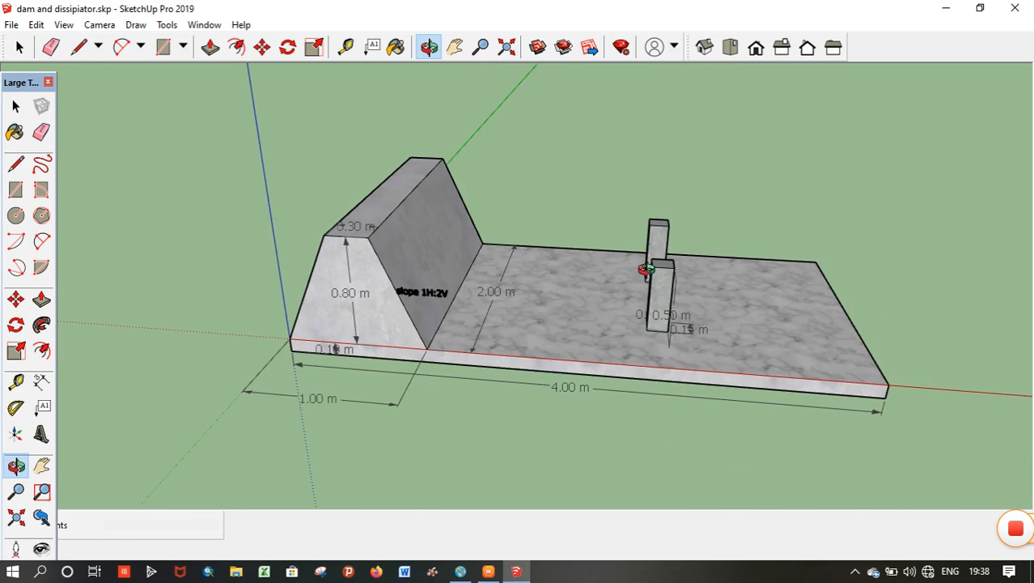
pyautogui.moveTo(635, 331); pyautogui.dragTo(452, 303)
pyautogui.moveTo(681, 369); pyautogui.dragTo(554, 478)
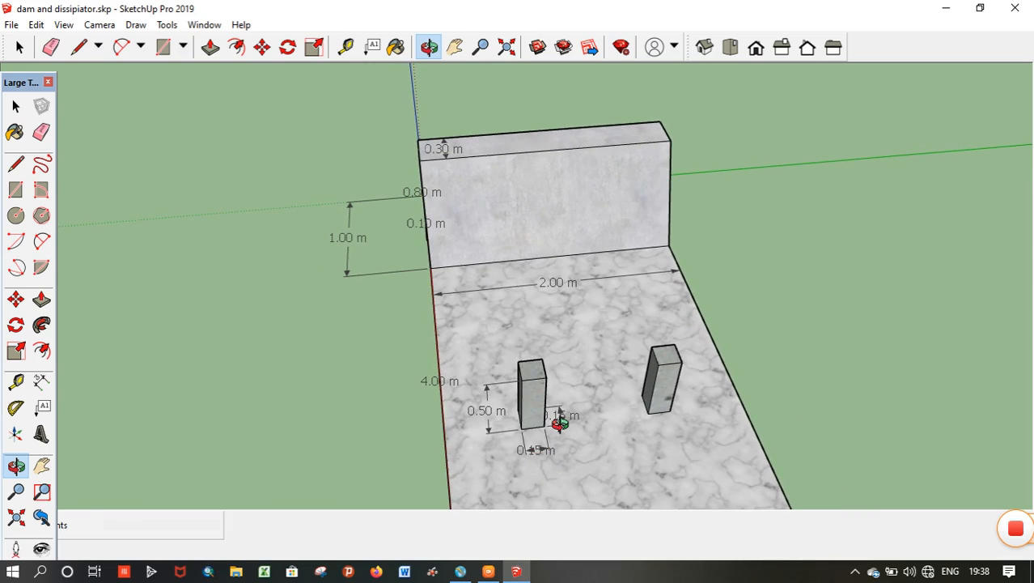
pyautogui.moveTo(561, 363); pyautogui.dragTo(693, 227)
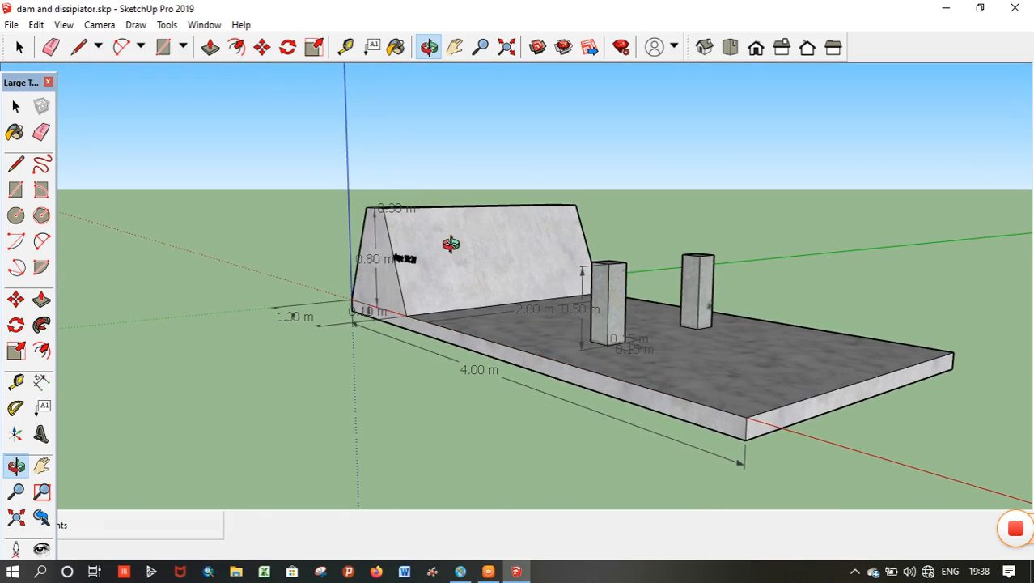
pyautogui.moveTo(450, 244); pyautogui.dragTo(434, 311)
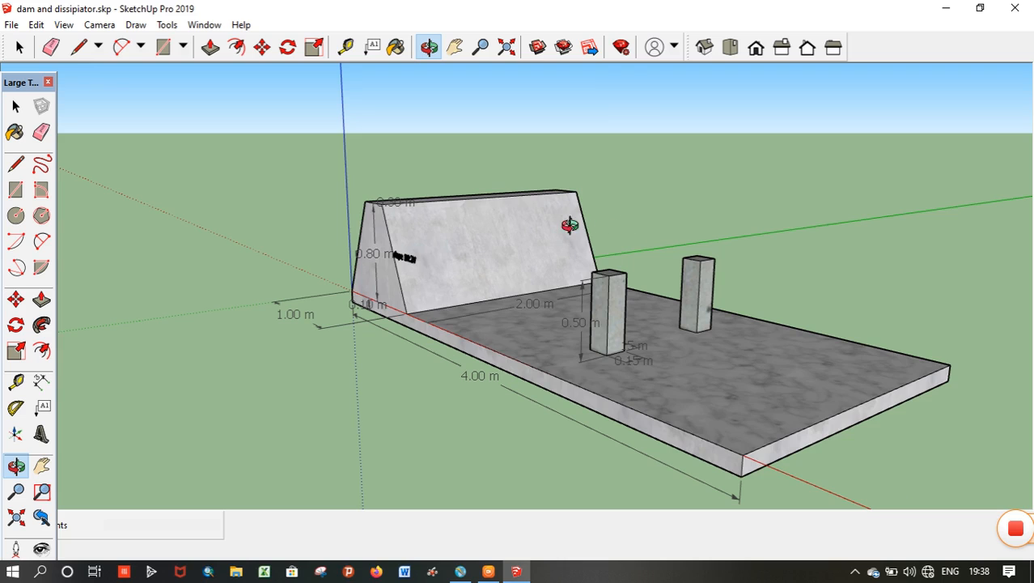
pyautogui.moveTo(570, 225); pyautogui.dragTo(462, 303)
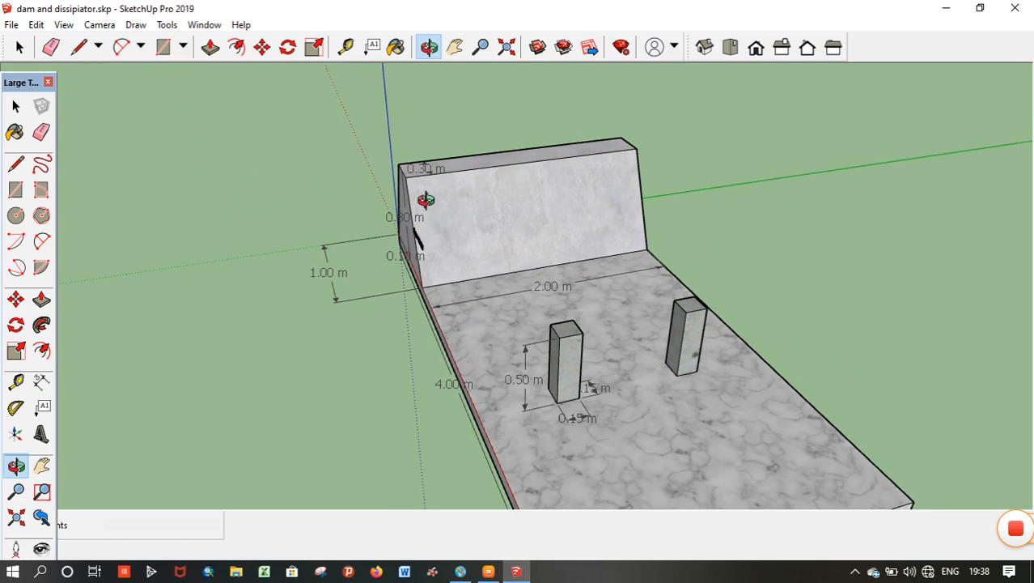
pyautogui.moveTo(426, 200); pyautogui.dragTo(788, 160)
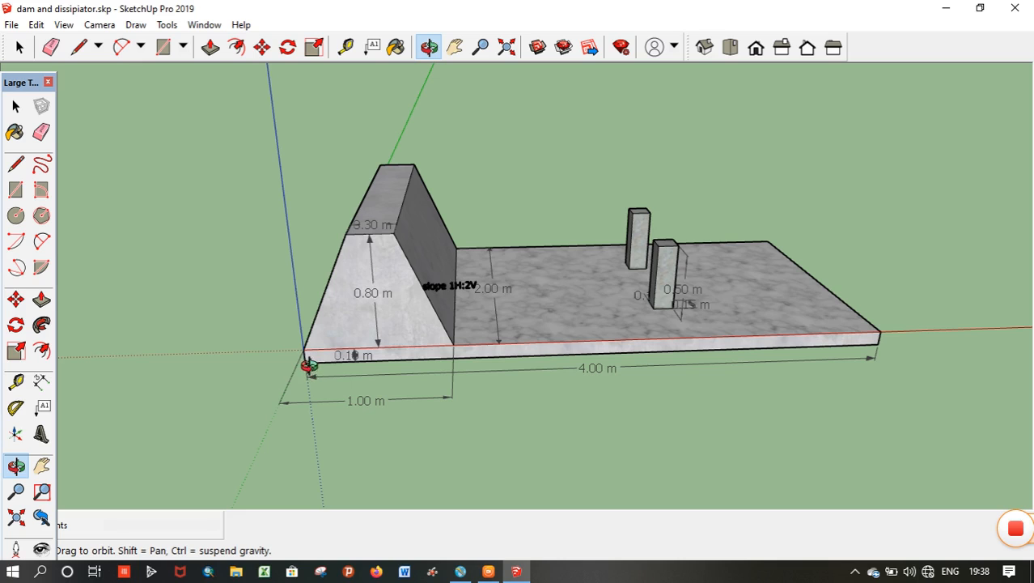
pyautogui.moveTo(605, 327); pyautogui.dragTo(469, 172)
pyautogui.moveTo(426, 269); pyautogui.dragTo(703, 305)
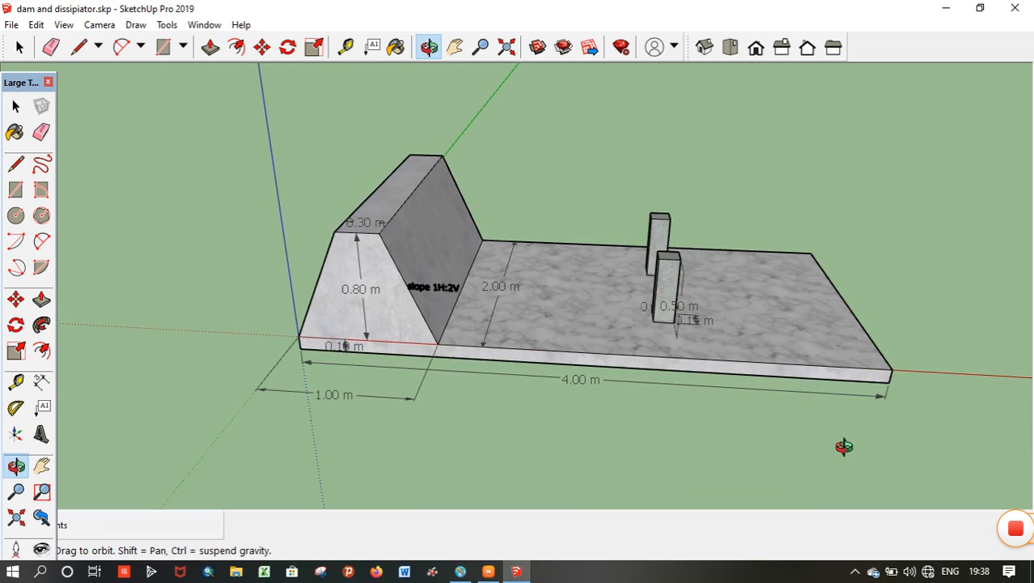
pyautogui.moveTo(540, 271); pyautogui.dragTo(547, 284)
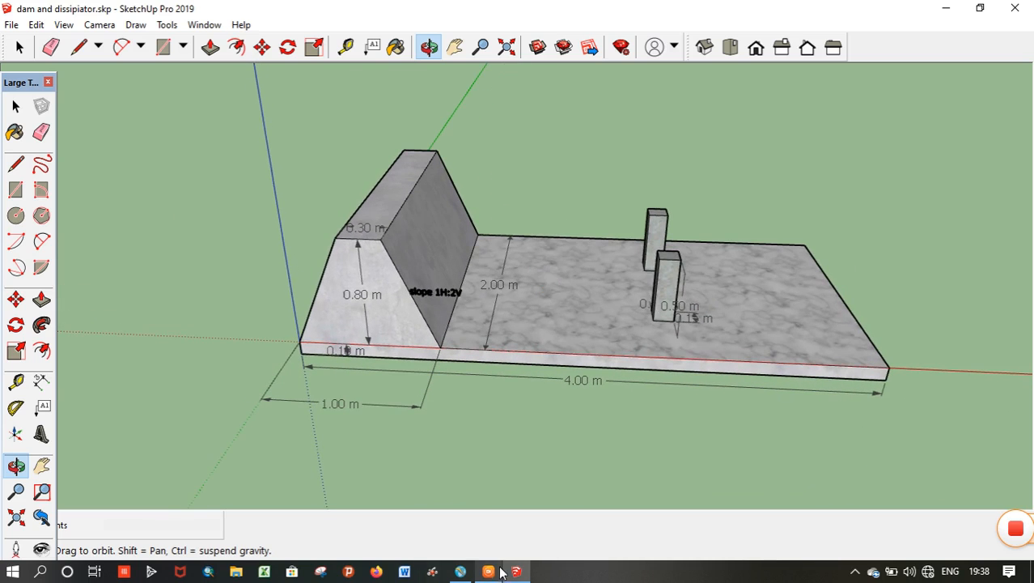
# Switch to FLOW-3D and add a new simulation named weir_dissipator to the default workspace.
pyautogui.moveTo(464, 577)
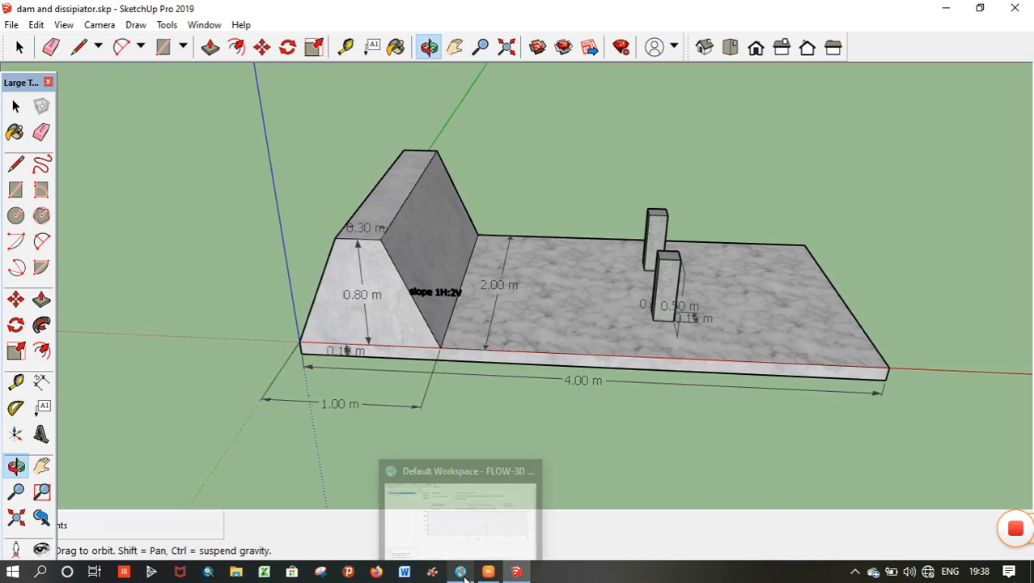
pyautogui.click(433, 498)
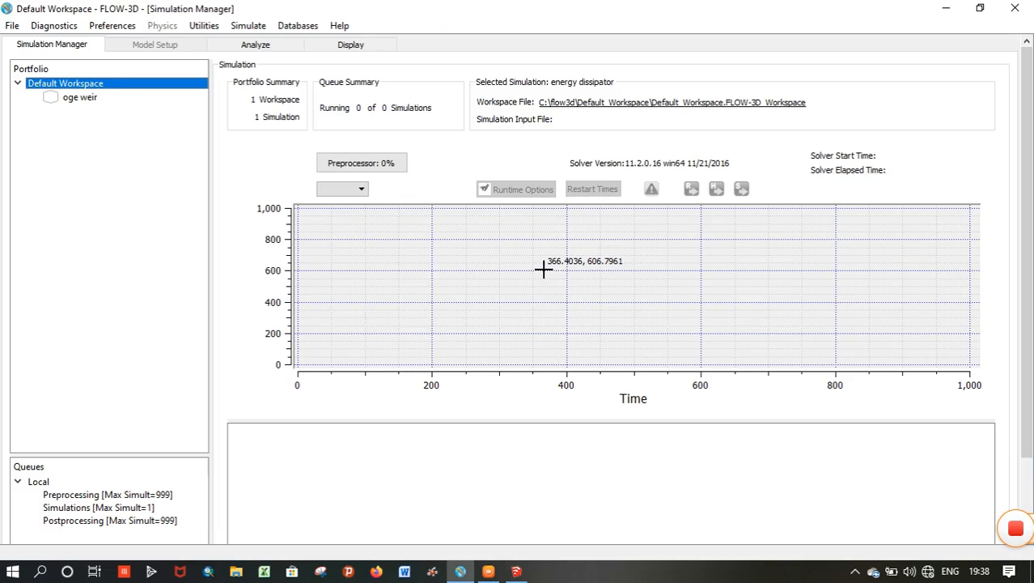
pyautogui.click(13, 26)
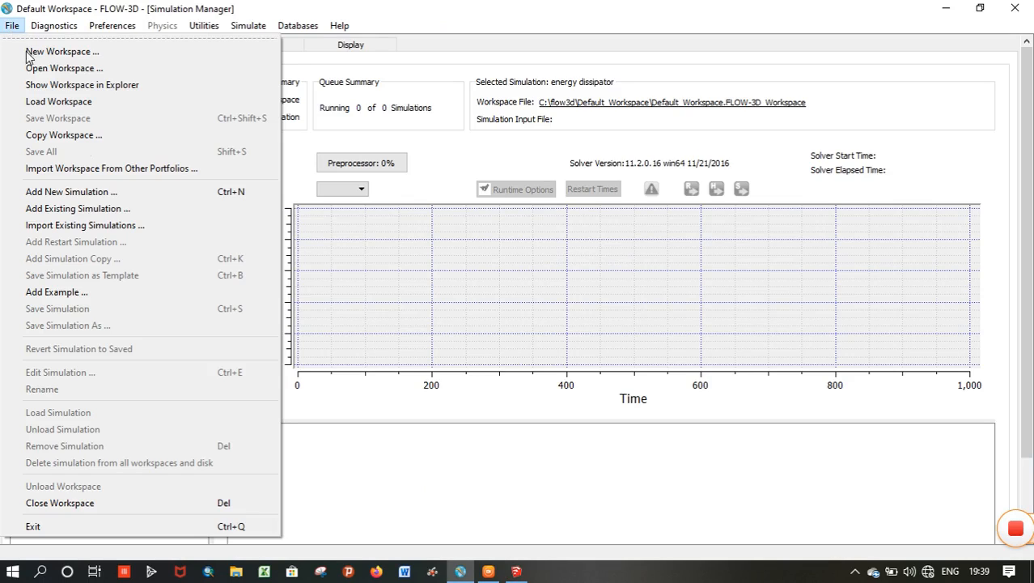
pyautogui.click(102, 192)
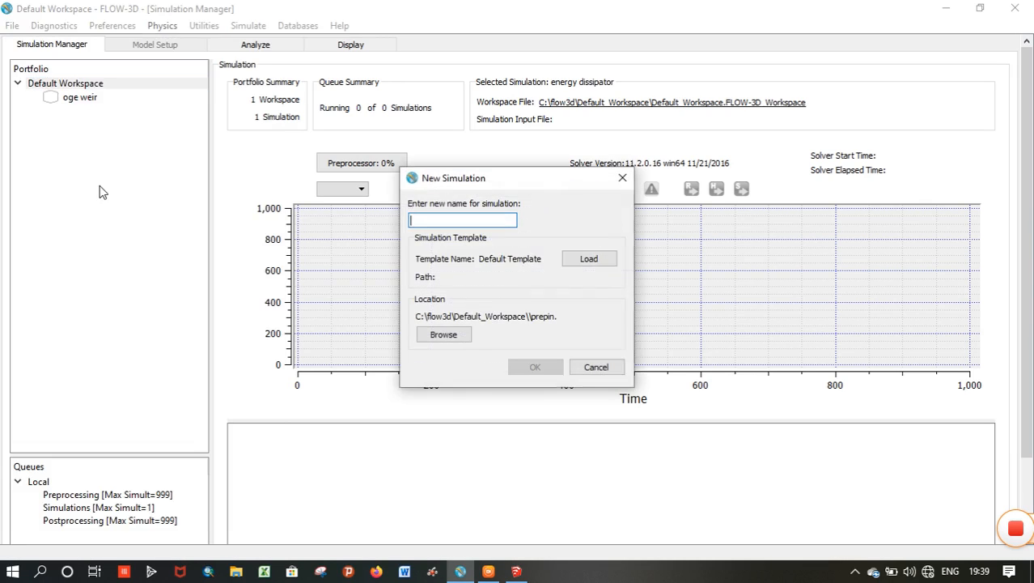
pyautogui.write('weir')
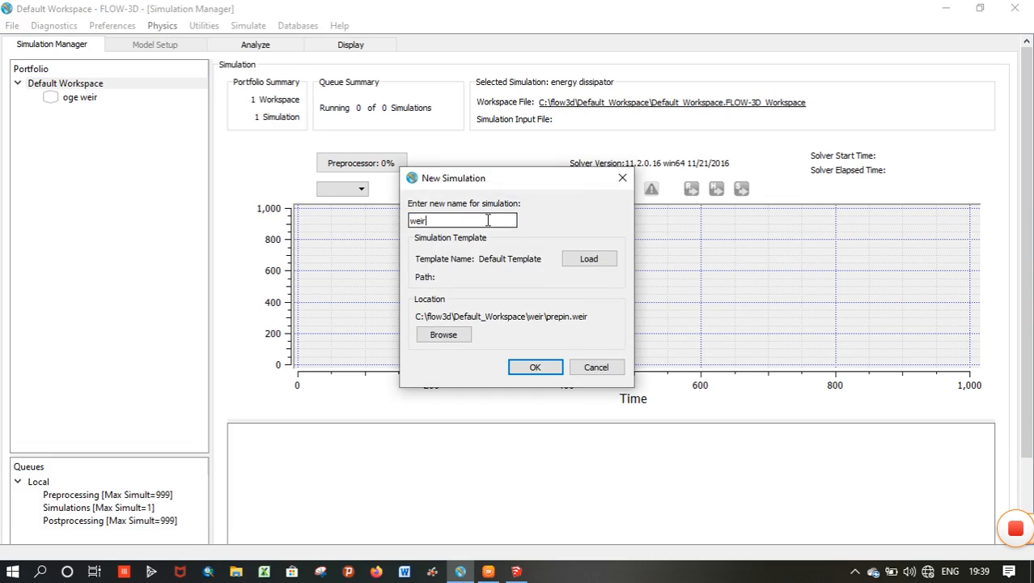
pyautogui.write('_dissipator')
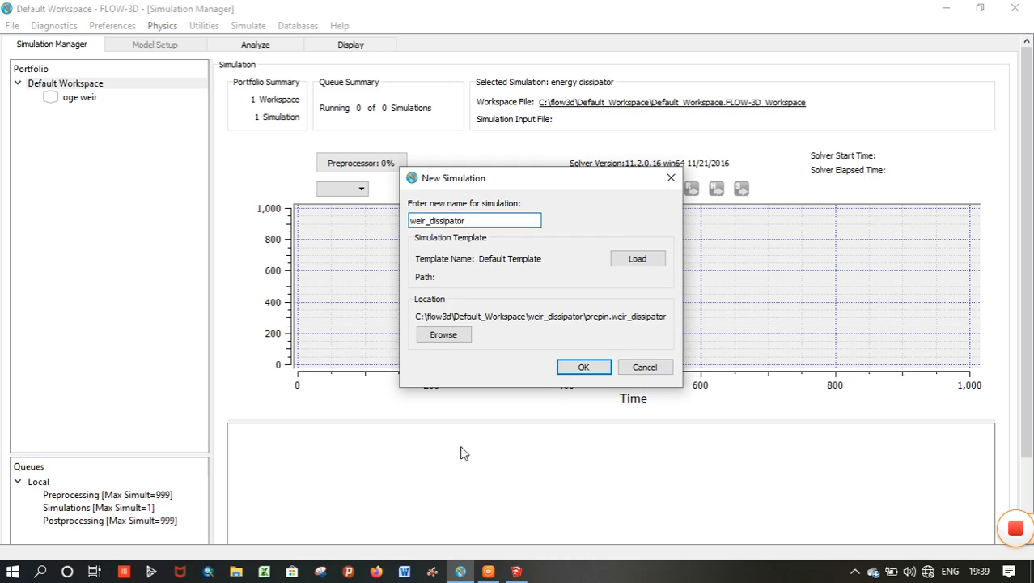
pyautogui.click(580, 367)
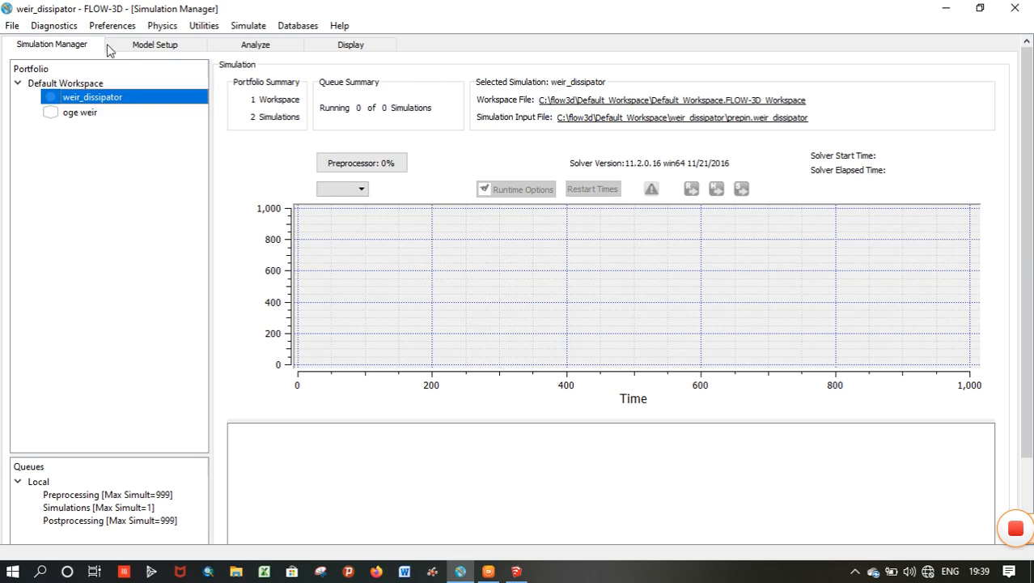
# Set the model's simulation units to SI with temperature in Kelvin, and the finish time to 10 s.
pyautogui.click(161, 46)
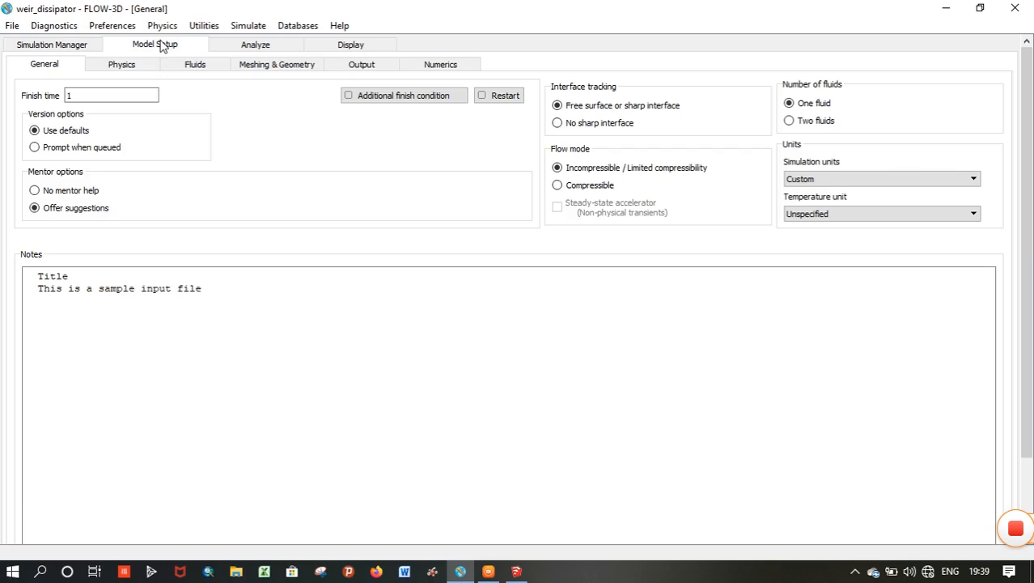
pyautogui.click(858, 179)
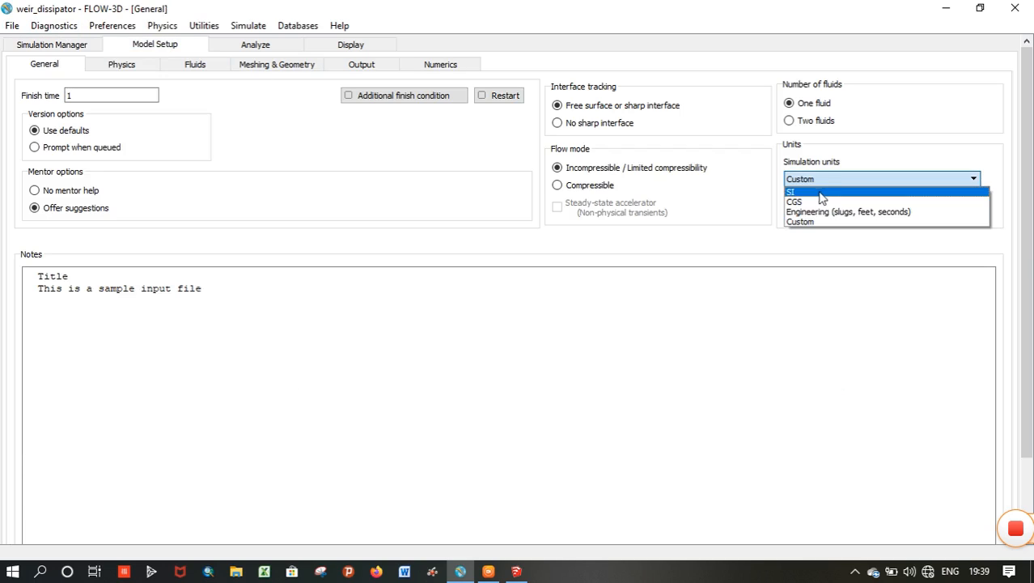
pyautogui.click(818, 192)
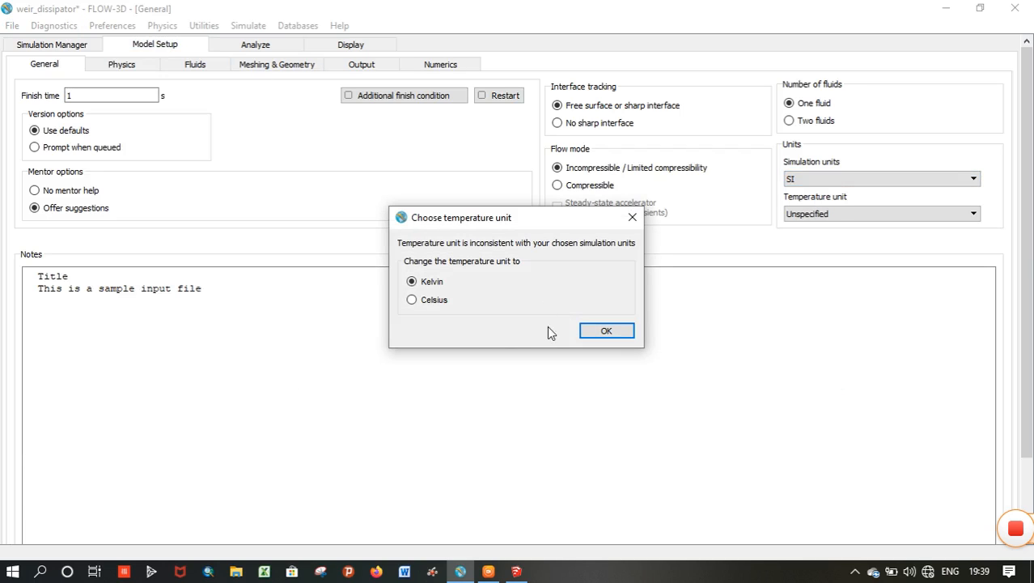
pyautogui.click(605, 331)
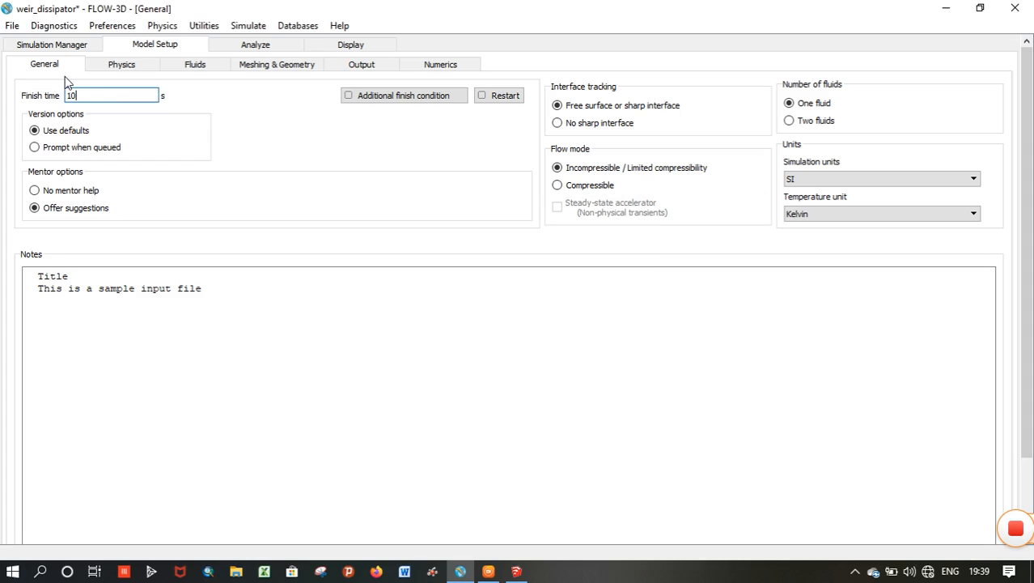
# Activate gravity in the physics setup with a Z component of -9.81 m/s^2.
pyautogui.click(121, 65)
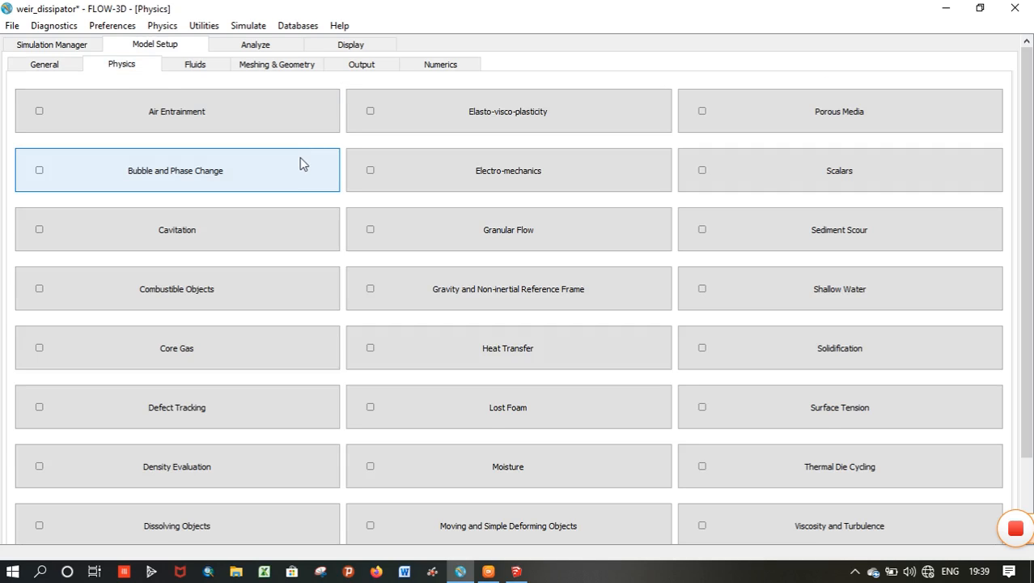
pyautogui.click(444, 297)
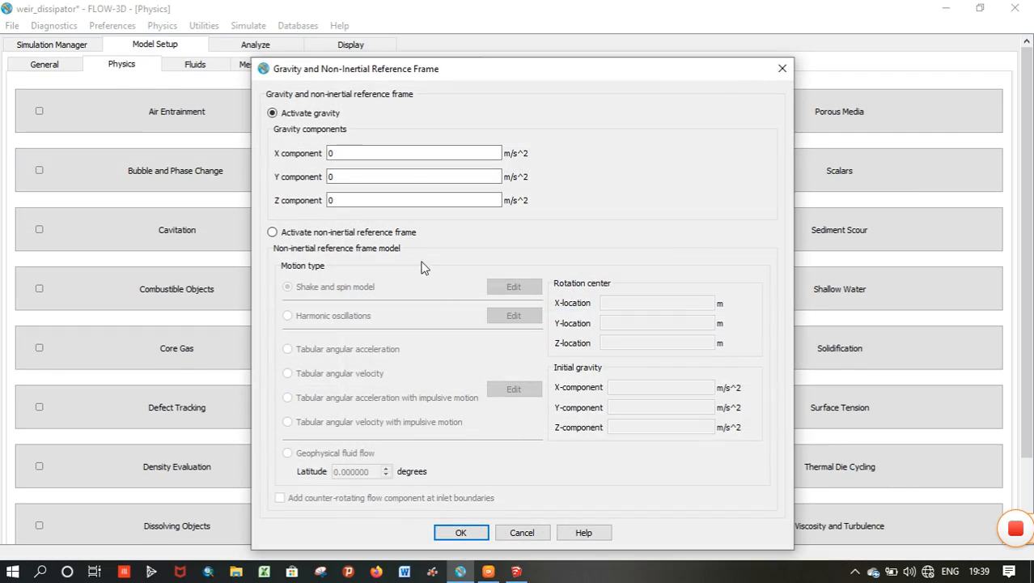
pyautogui.click(345, 196)
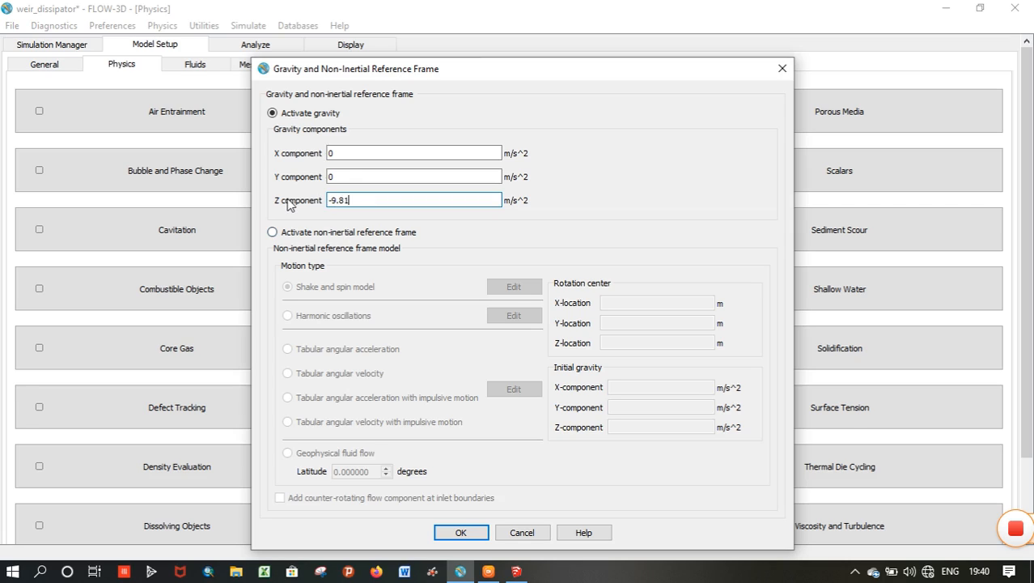
pyautogui.click(455, 534)
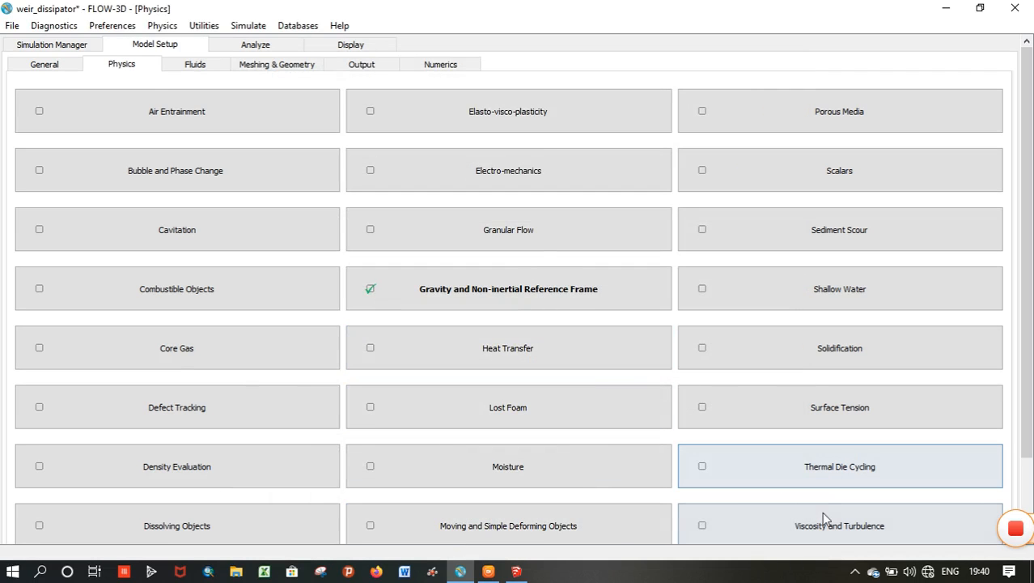
# Enable viscous flow in the Viscosity and Turbulence physics options.
pyautogui.moveTo(1029, 385); pyautogui.dragTo(1029, 458)
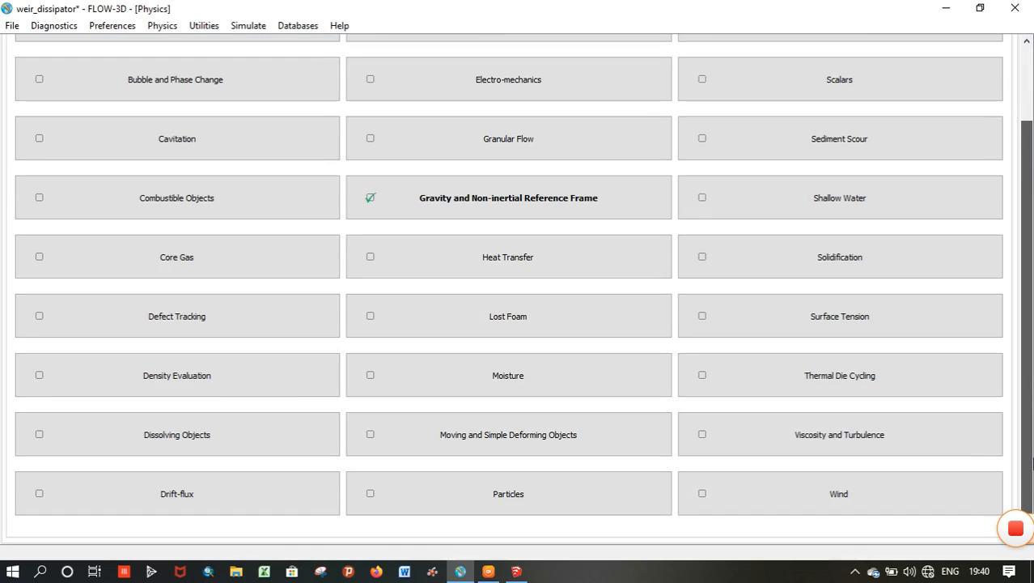
pyautogui.click(952, 435)
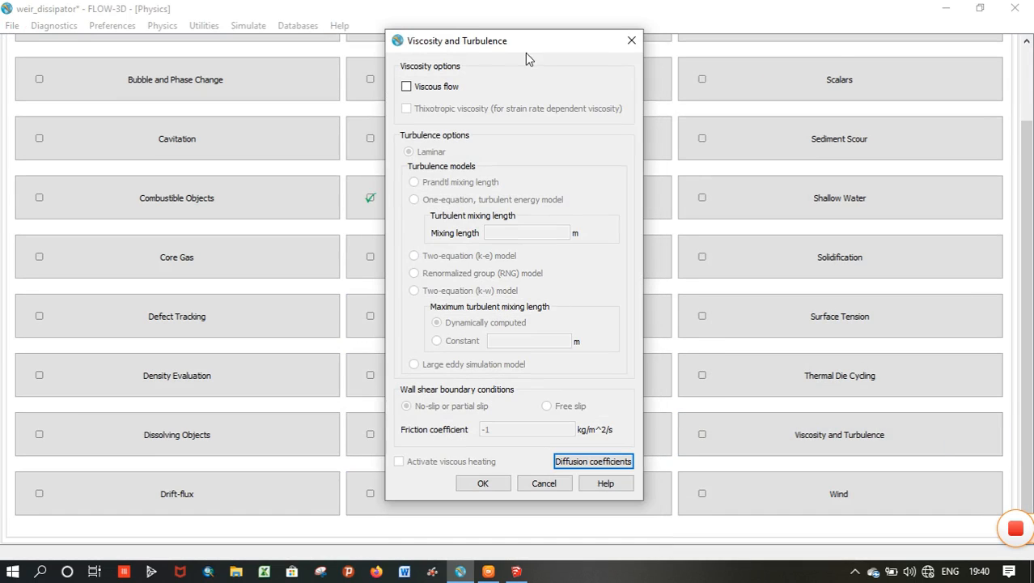
pyautogui.click(406, 87)
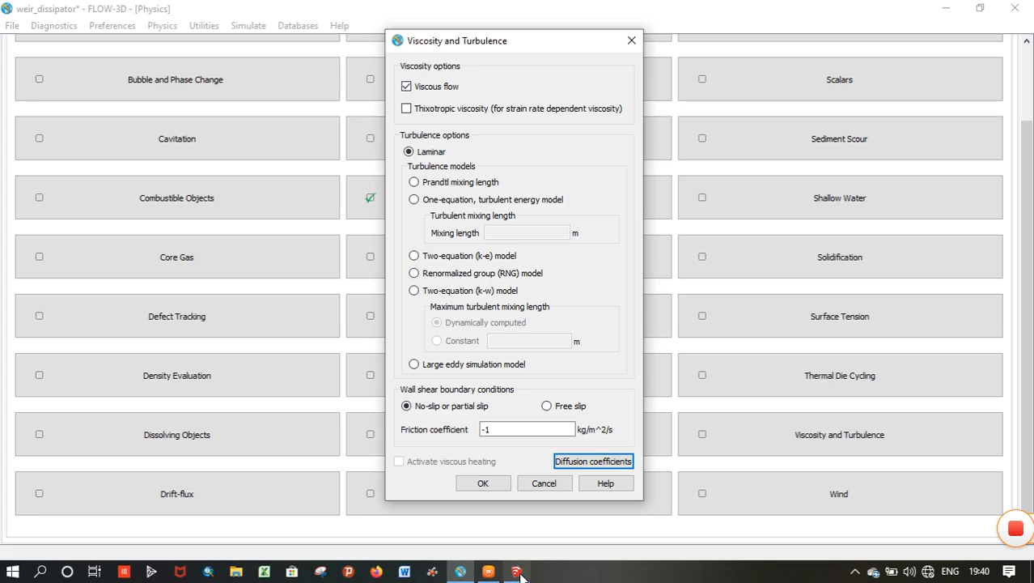
# Switch to SketchUp to review the dam and dissipator geometry, and return to the Viscosity and Turbulence options in FLOW-3D.
pyautogui.moveTo(505, 572)
pyautogui.click(507, 514)
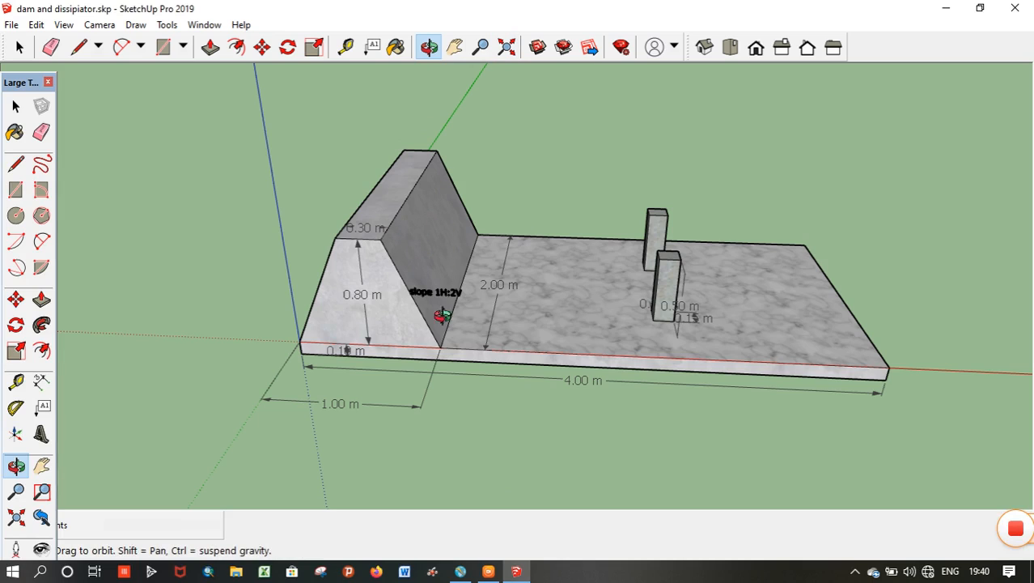
pyautogui.moveTo(460, 571)
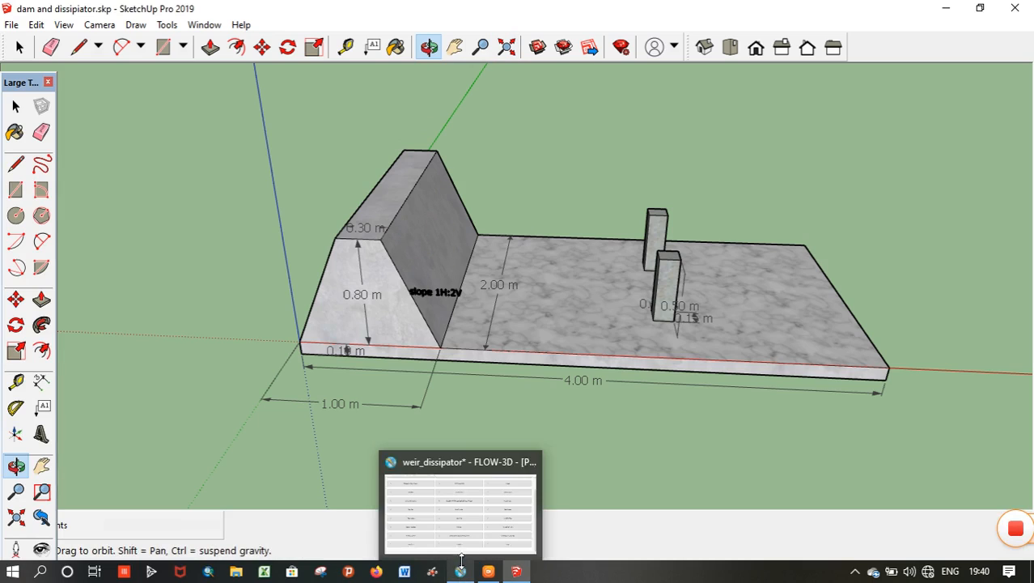
pyautogui.click(465, 507)
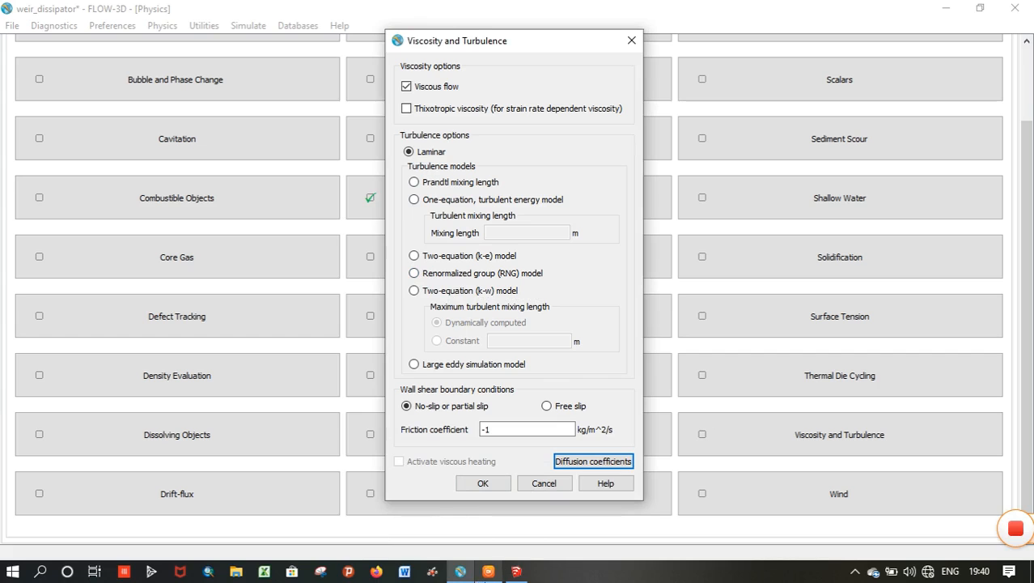
pyautogui.moveTo(515, 572)
pyautogui.click(505, 528)
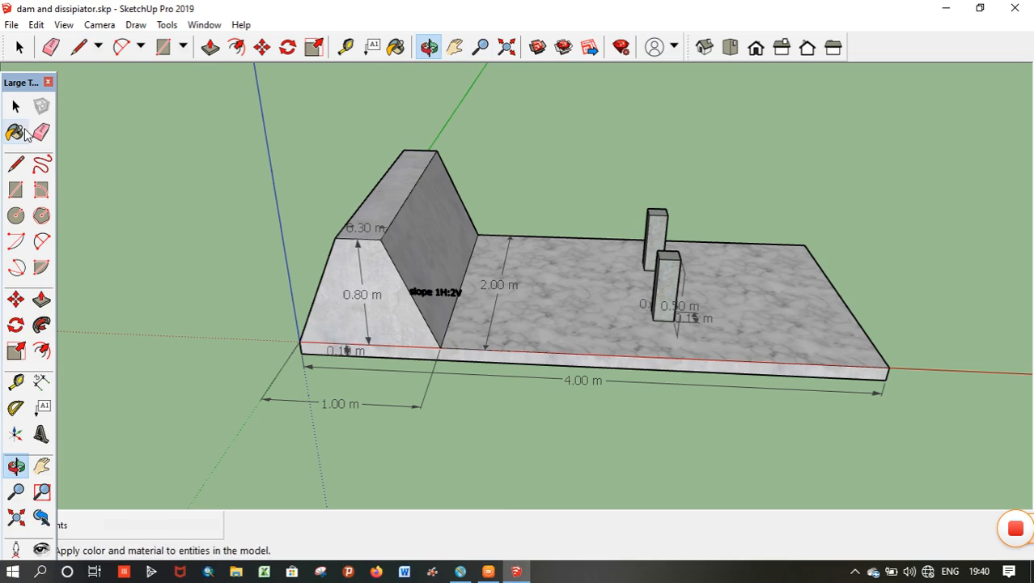
pyautogui.click(17, 106)
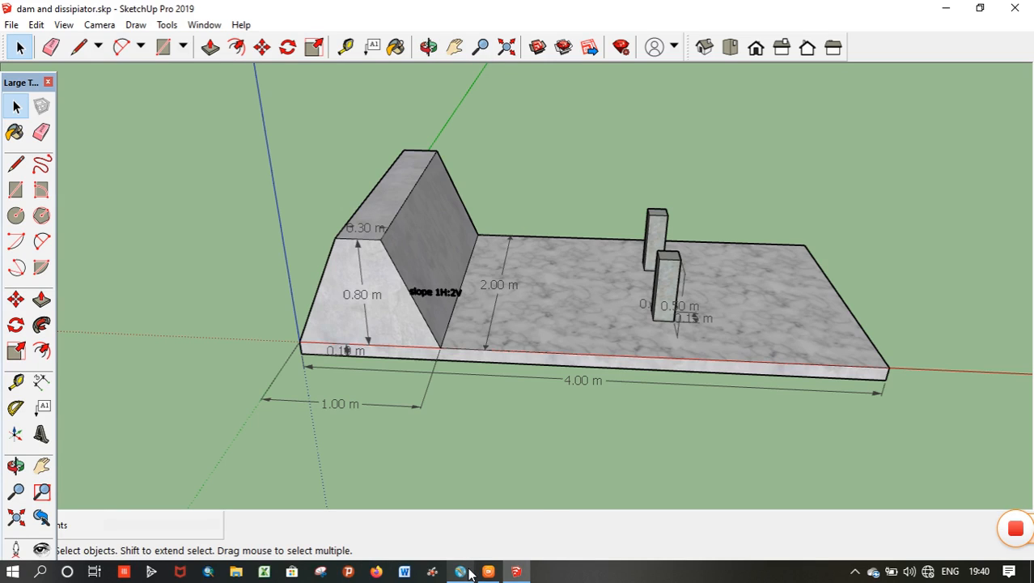
pyautogui.moveTo(468, 571)
pyautogui.click(458, 512)
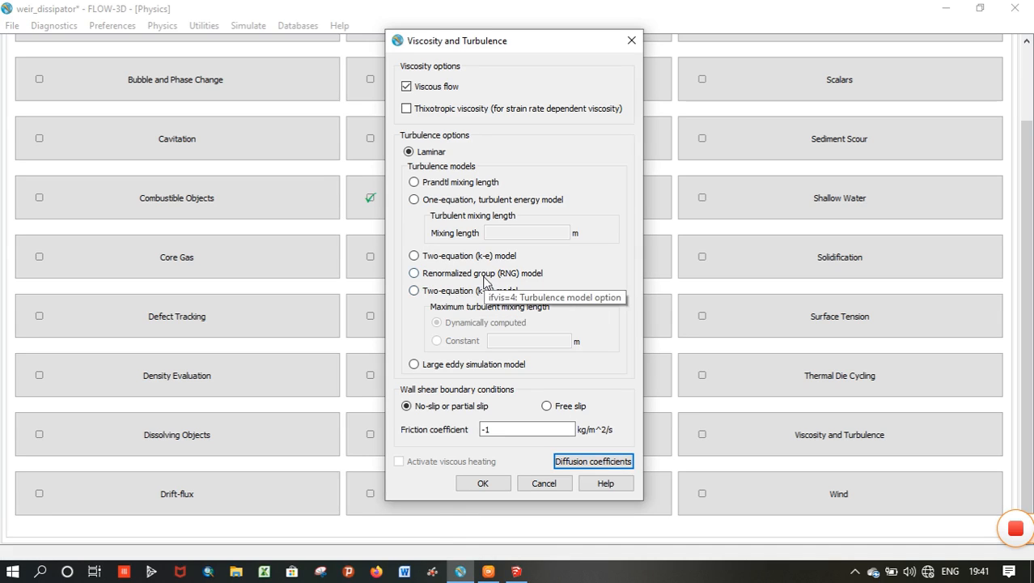
# Accept the Viscosity and Turbulence options and return to the overview of physics models.
pyautogui.click(482, 483)
pyautogui.moveTo(1023, 364); pyautogui.dragTo(1031, 234)
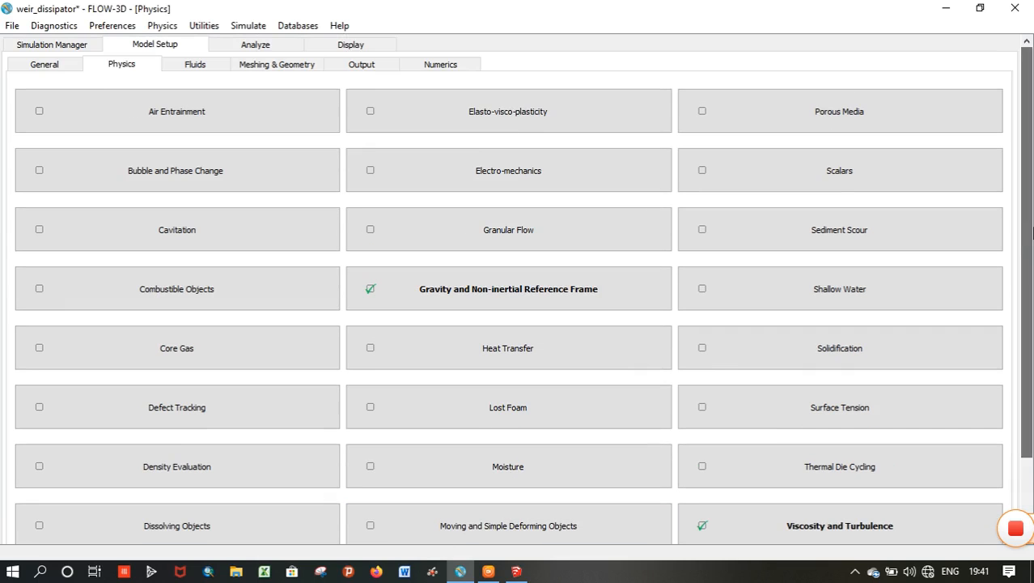
# Load Water_at_20_C from the liquids materials into Fluid 1, using SI units and Kelvin and overwriting existing material parameters.
pyautogui.click(212, 65)
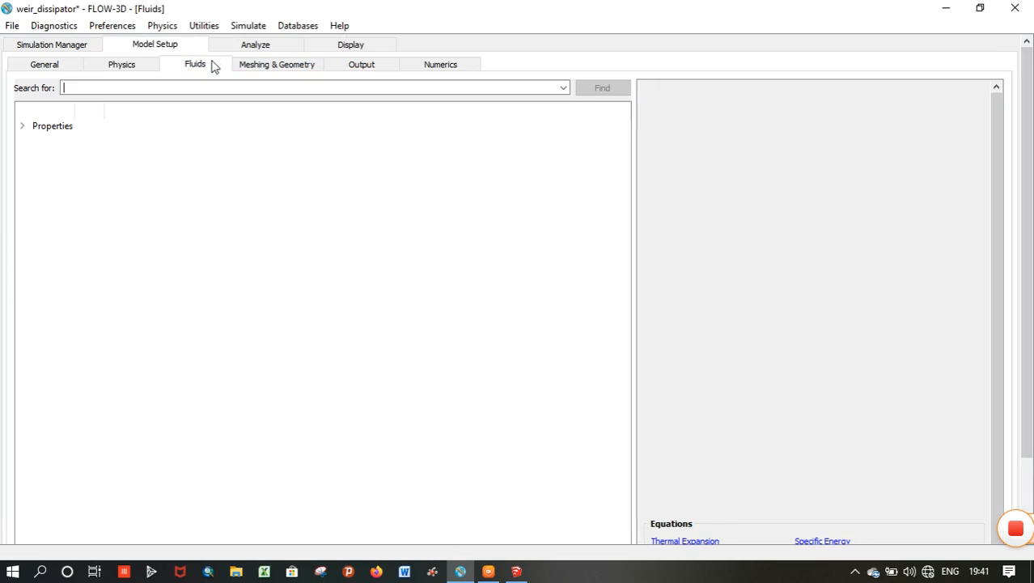
pyautogui.click(23, 128)
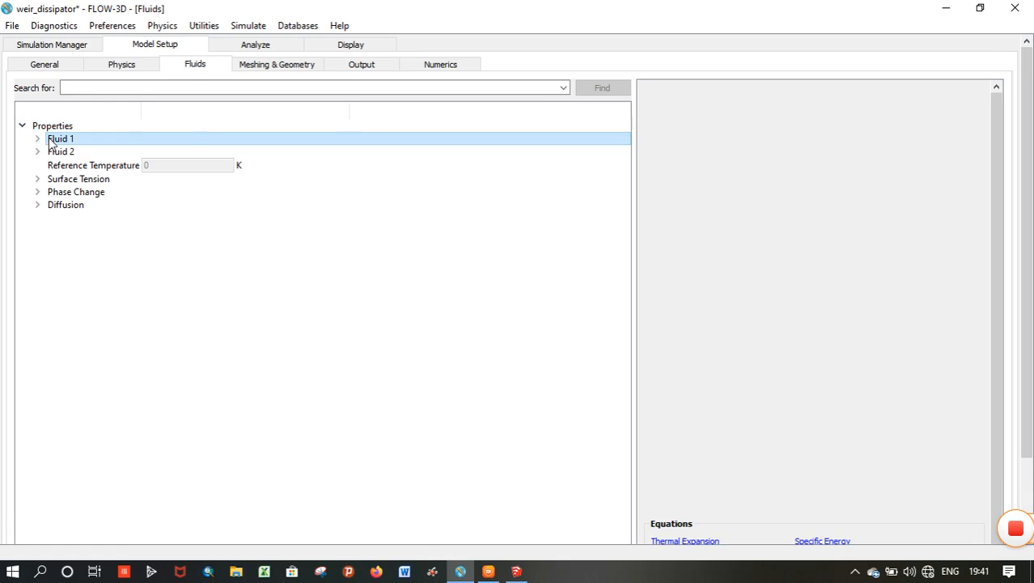
pyautogui.rightClick(50, 142)
pyautogui.click(99, 148)
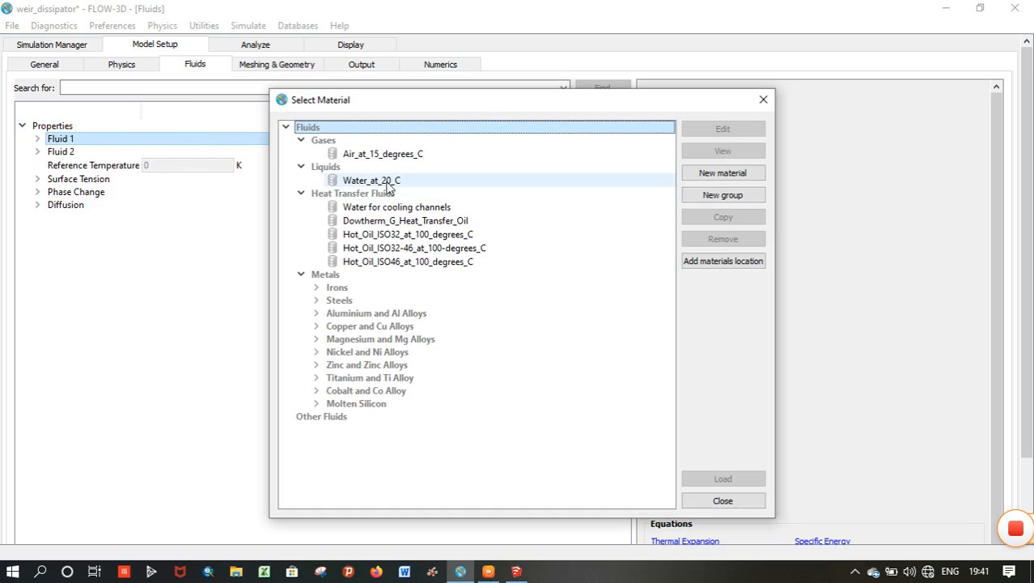
pyautogui.click(385, 183)
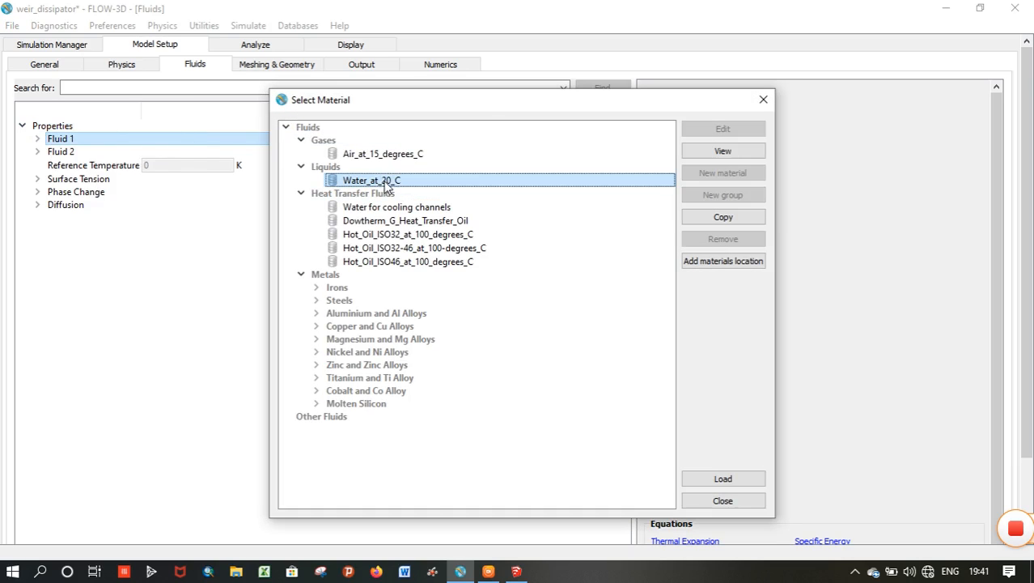
pyautogui.click(733, 479)
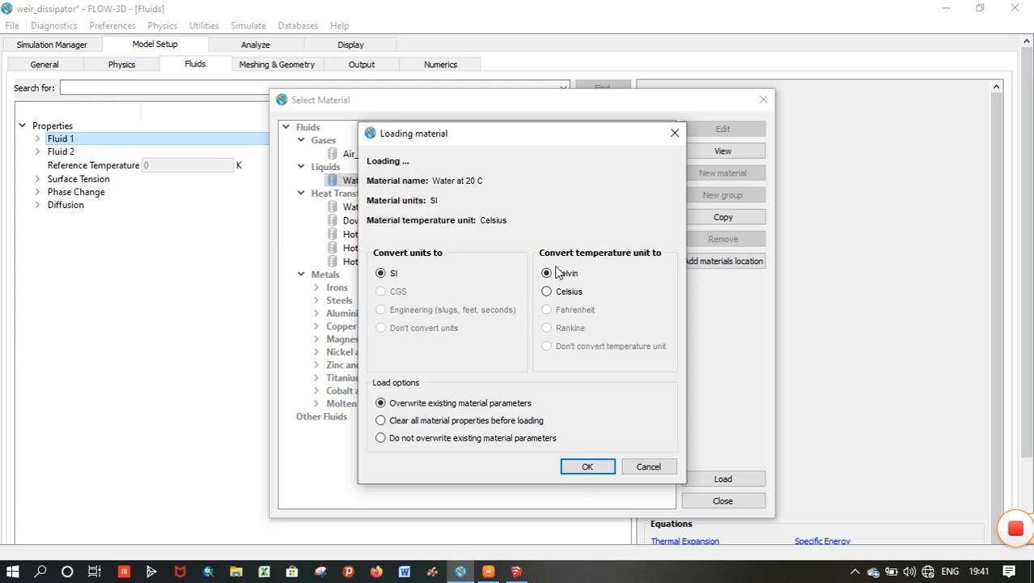
pyautogui.click(584, 468)
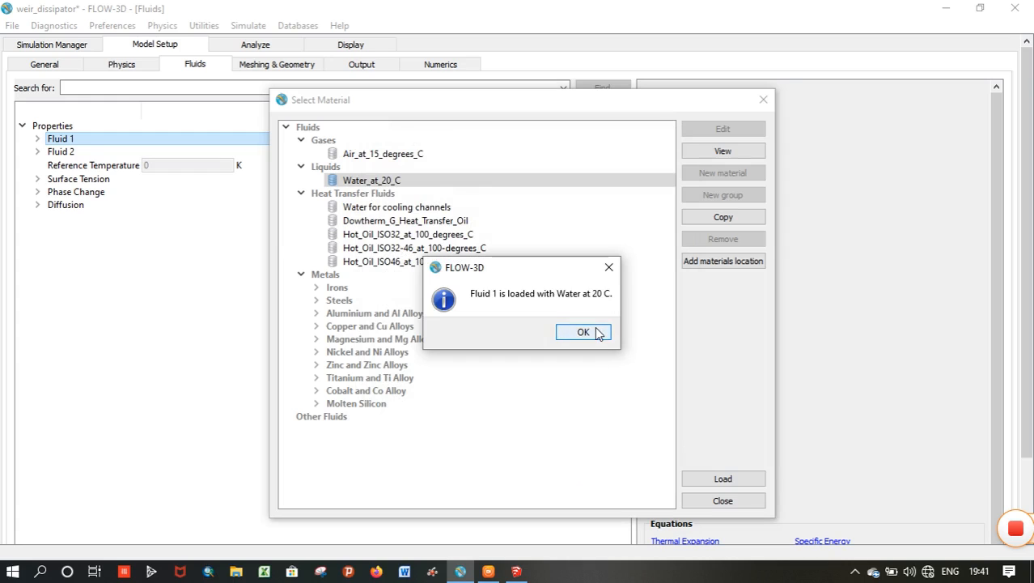
pyautogui.click(584, 332)
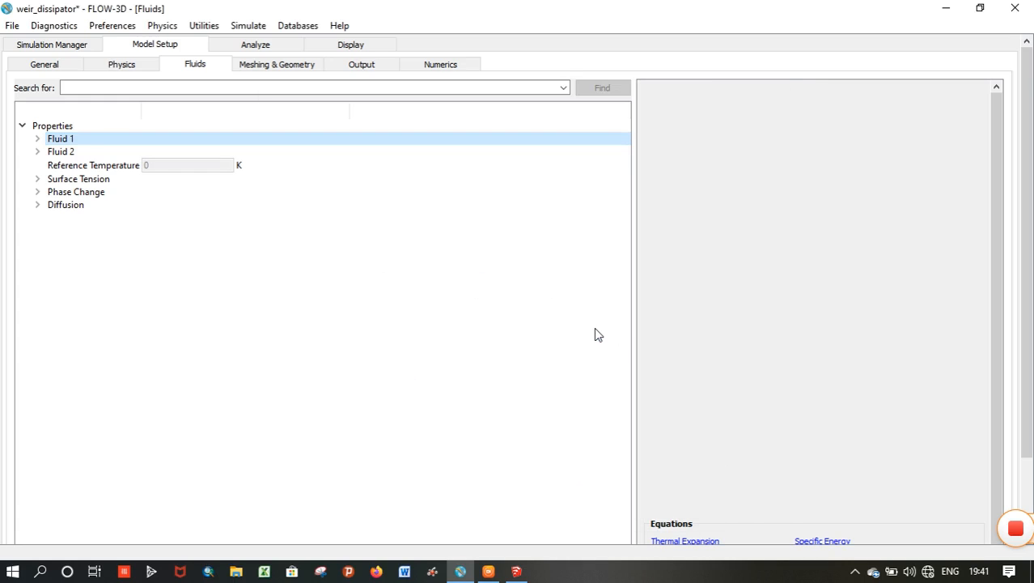
# Open the meshing and geometry setup, switch to SketchUp to examine the dam with its two blocks, and return to FLOW-3D.
pyautogui.click(306, 66)
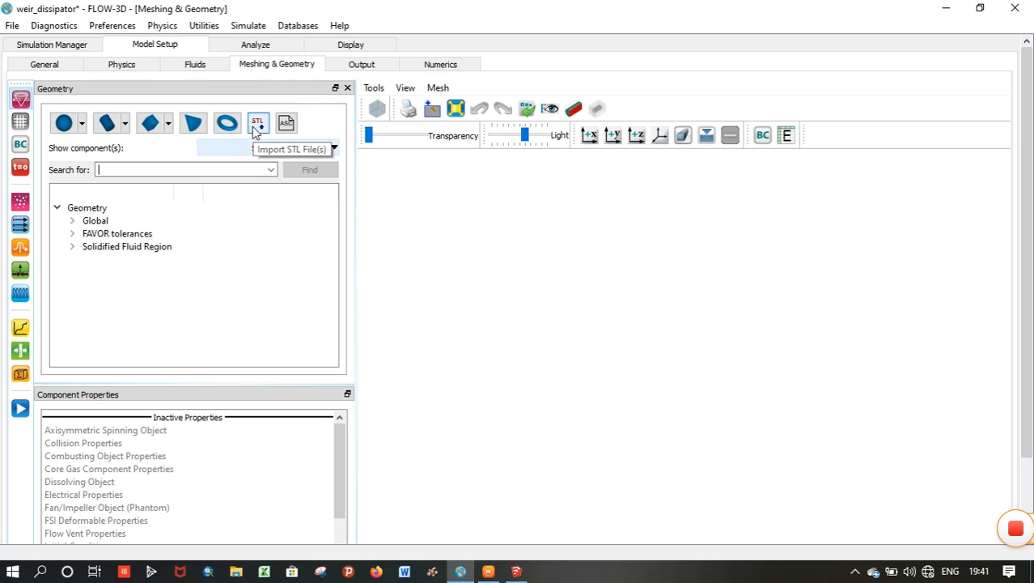
pyautogui.click(521, 564)
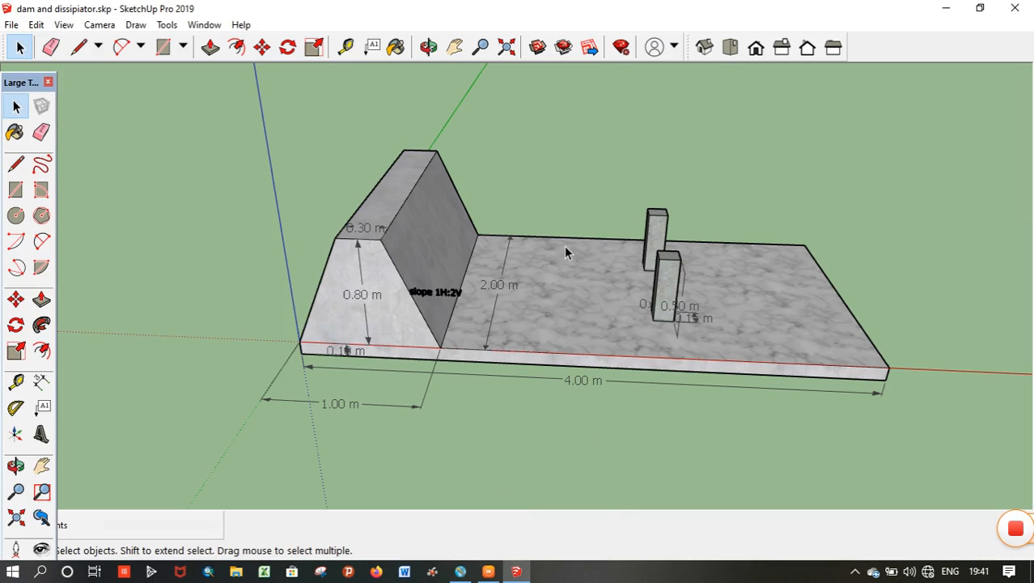
pyautogui.click(676, 184)
pyautogui.moveTo(567, 241); pyautogui.dragTo(522, 324, button='middle')
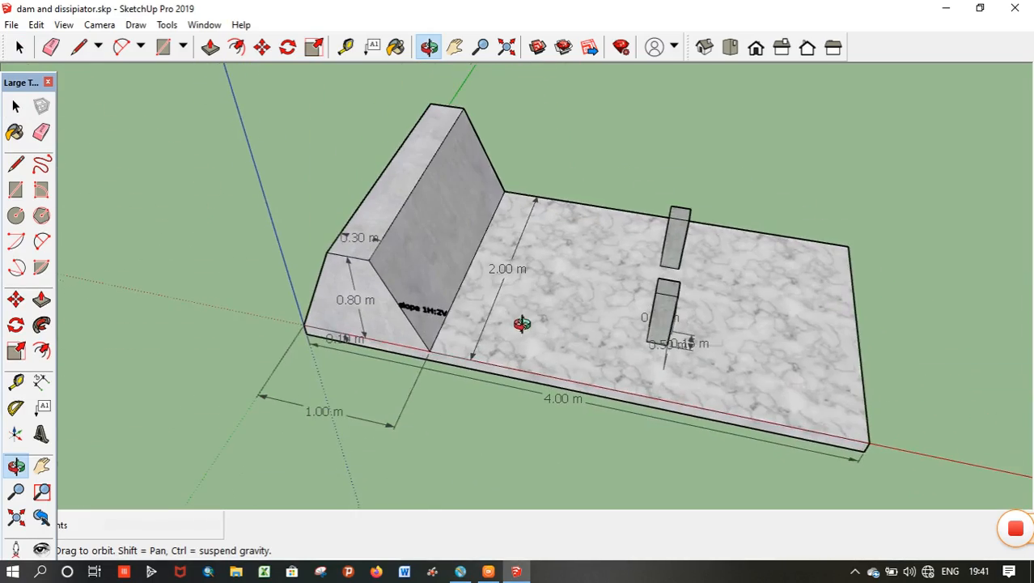
pyautogui.moveTo(446, 245); pyautogui.dragTo(568, 312, button='middle')
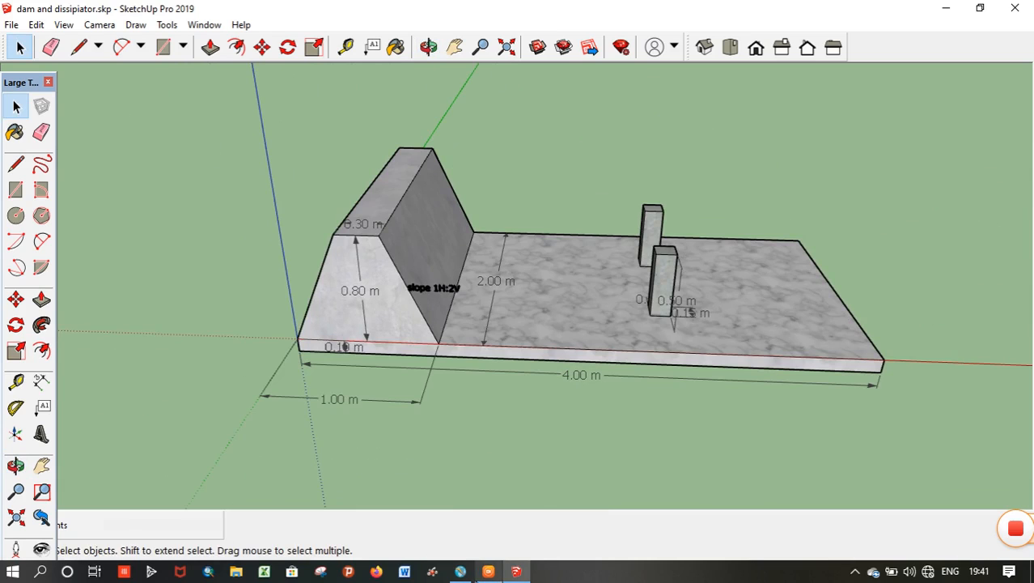
pyautogui.moveTo(460, 572)
pyautogui.click(409, 461)
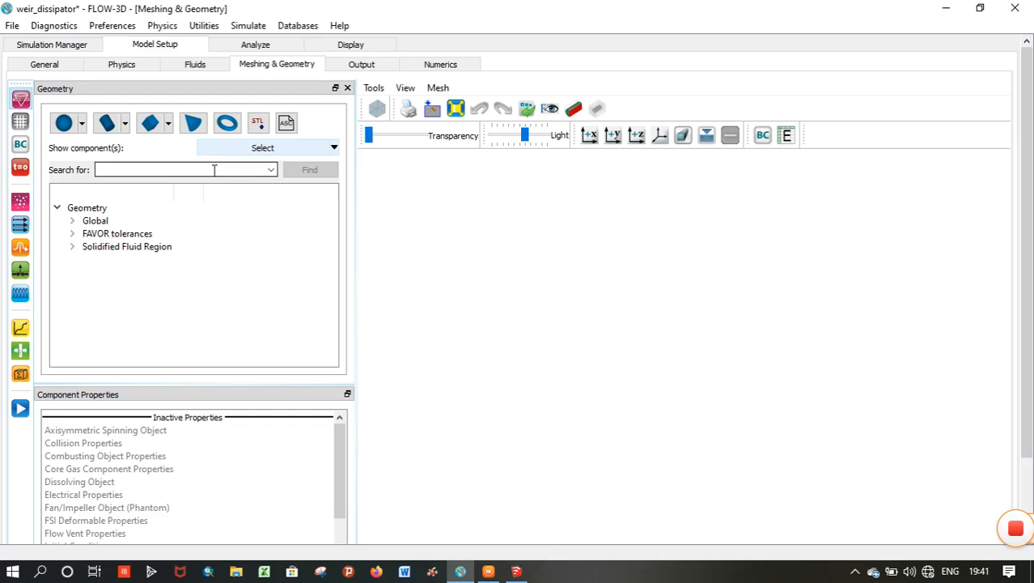
# Import the STL file "dam and dissipiator.stl" into a new component with the subcomponent name dissipator.
pyautogui.click(258, 123)
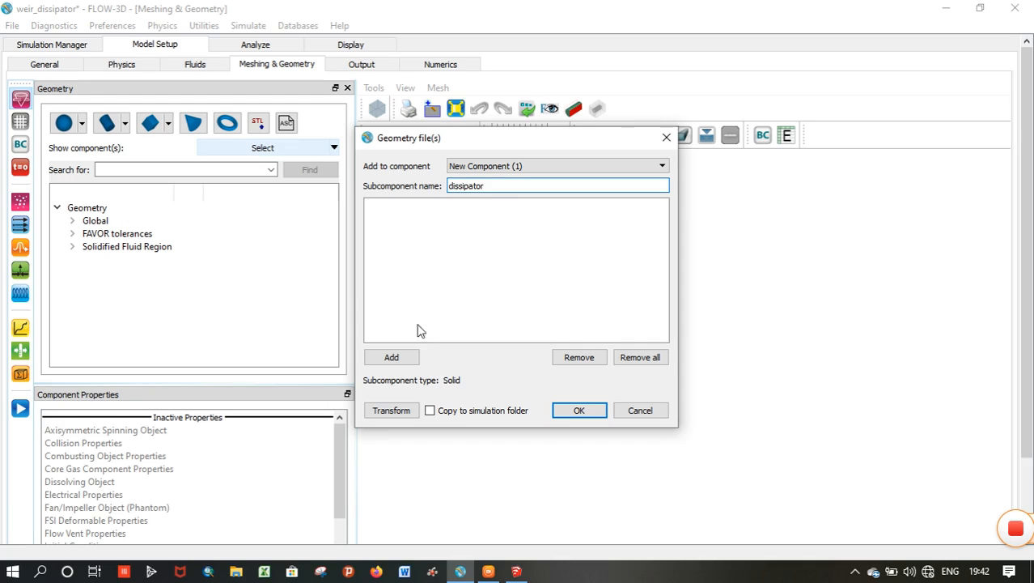
pyautogui.click(403, 363)
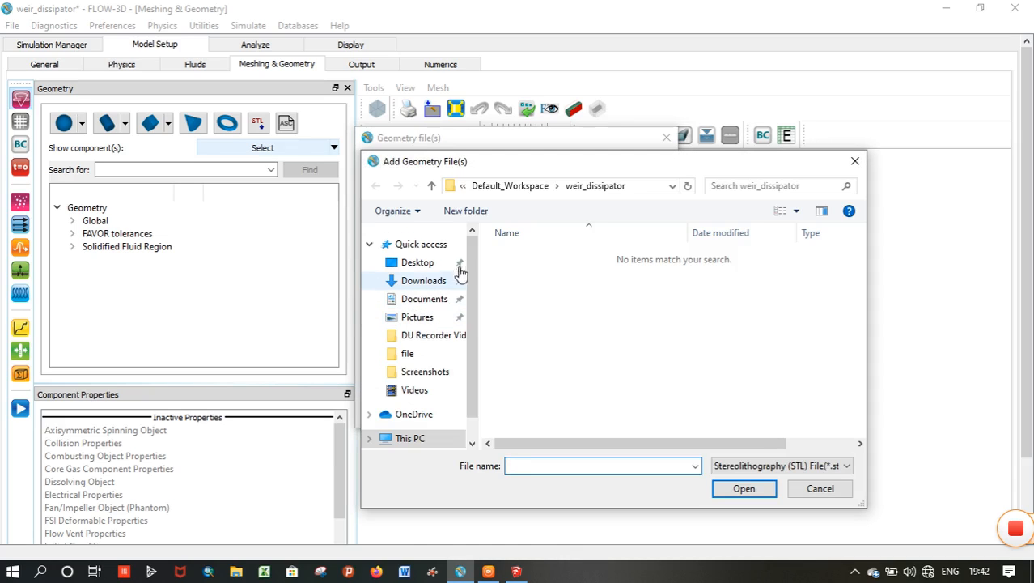
pyautogui.click(433, 244)
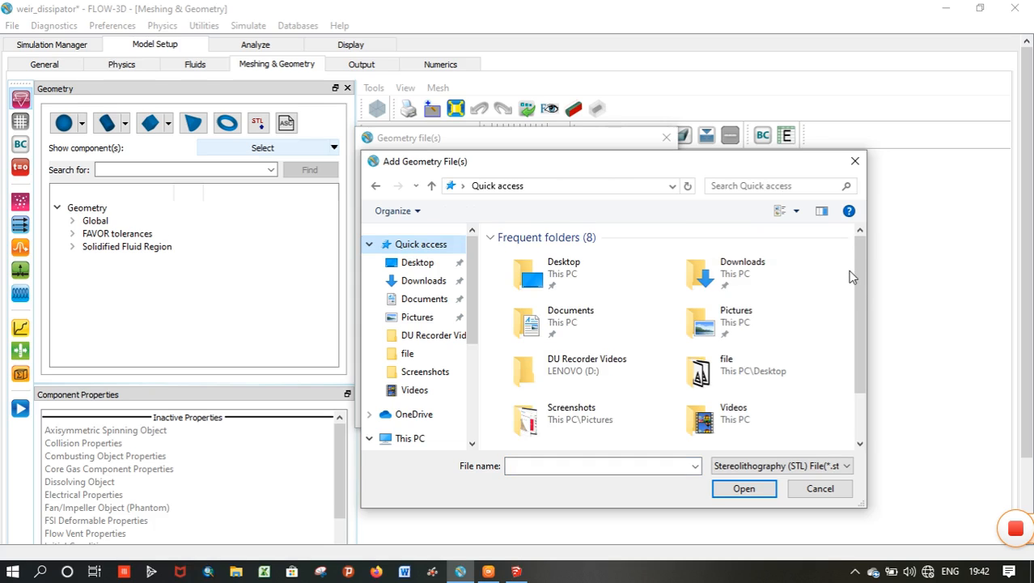
pyautogui.moveTo(855, 285); pyautogui.dragTo(847, 361)
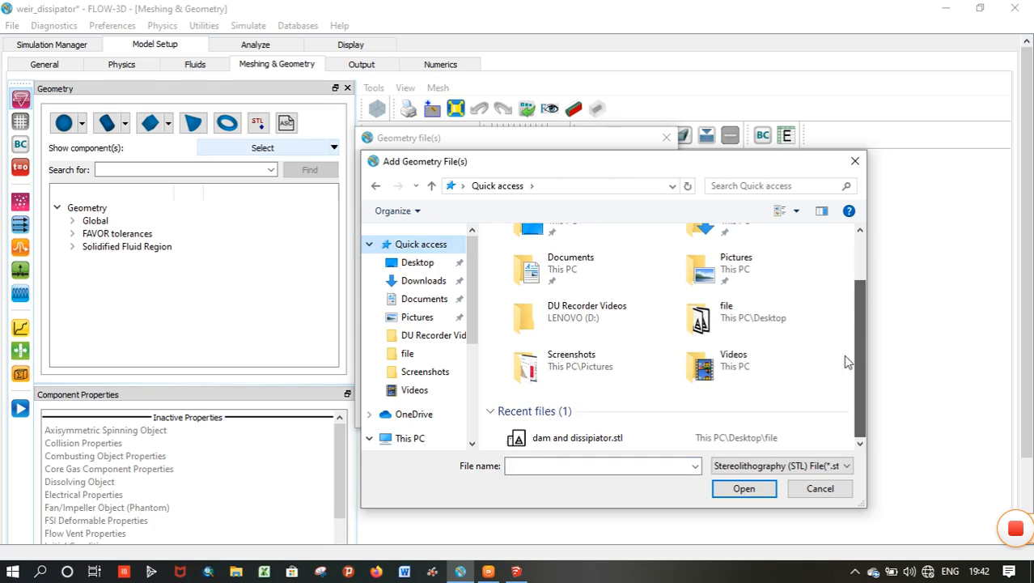
pyautogui.click(653, 438)
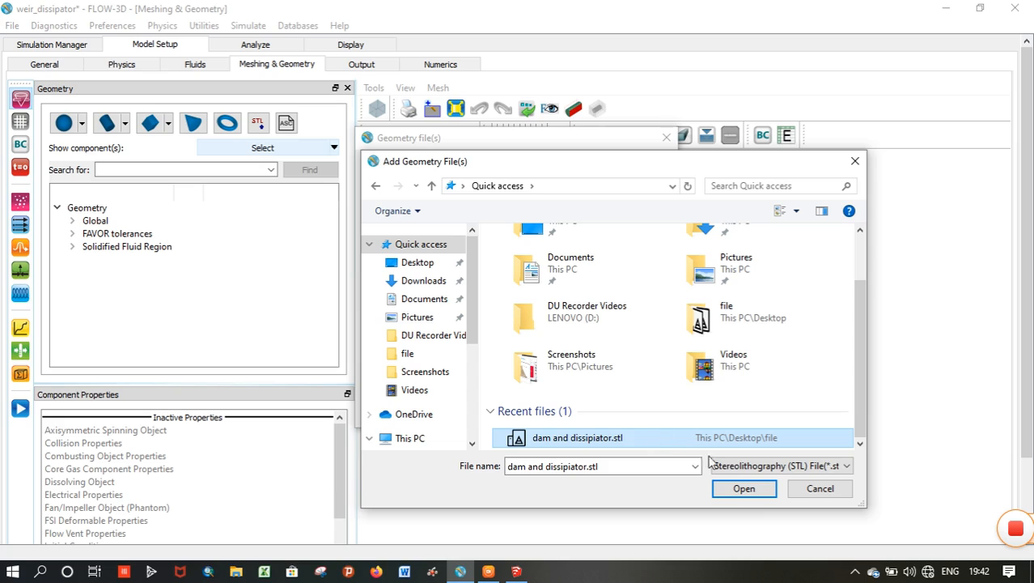
pyautogui.click(743, 489)
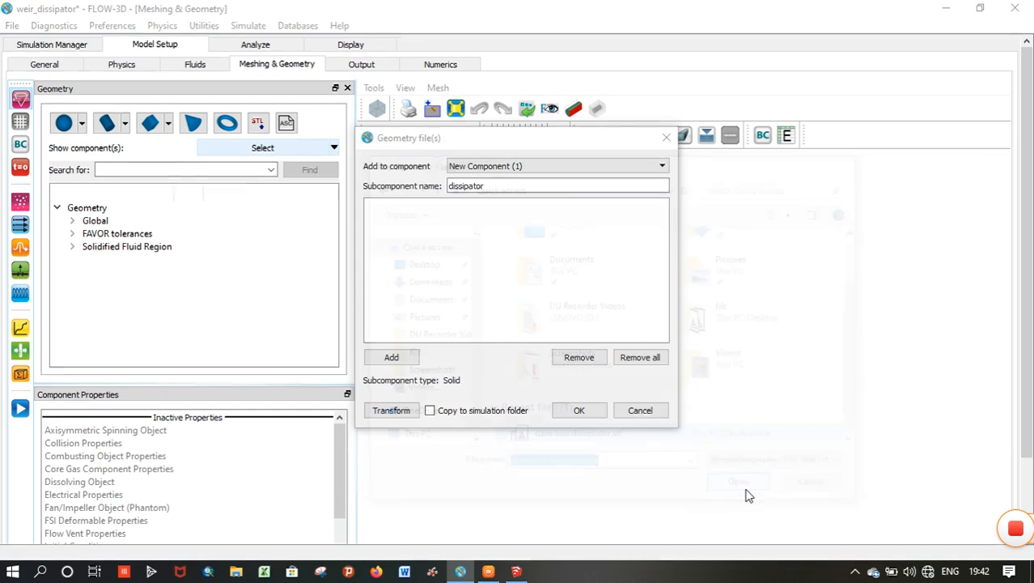
# Create the solid component "disspator" from the imported geometry, checking it against the SketchUp model and in the 3D view.
pyautogui.click(581, 411)
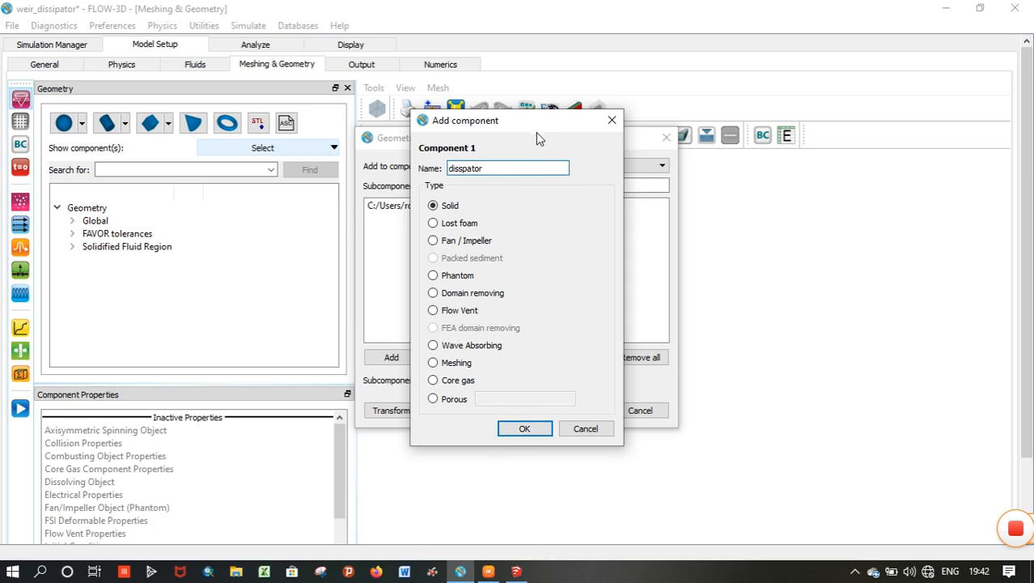
pyautogui.moveTo(533, 131); pyautogui.dragTo(904, 101)
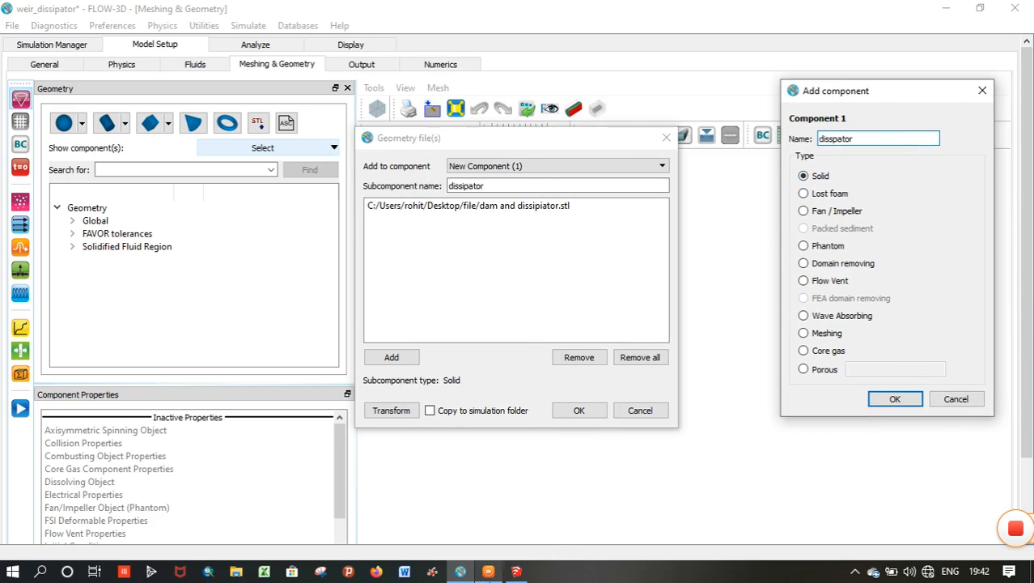
pyautogui.moveTo(516, 571)
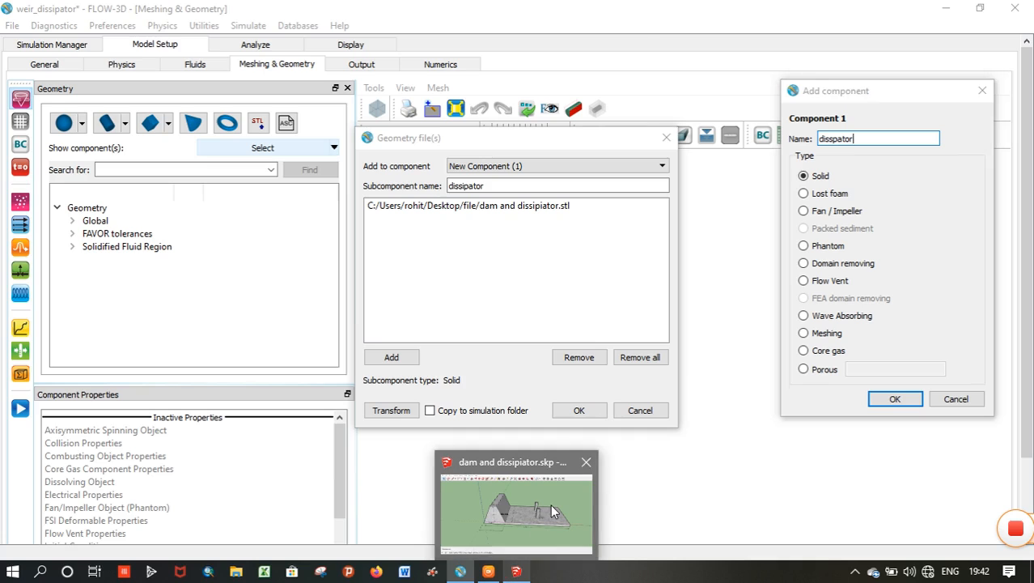
pyautogui.click(550, 504)
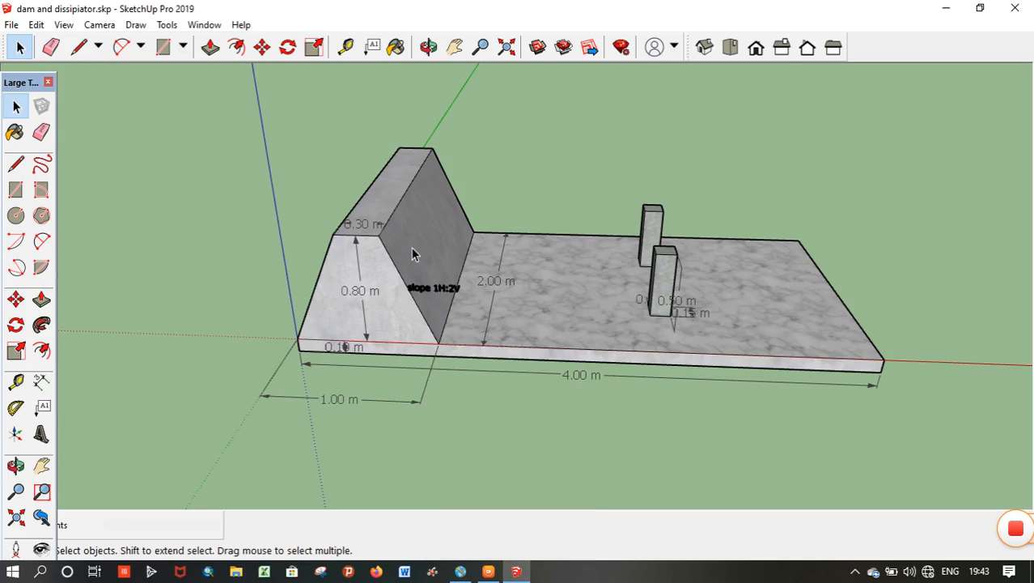
pyautogui.moveTo(449, 247); pyautogui.dragTo(497, 489, button='middle')
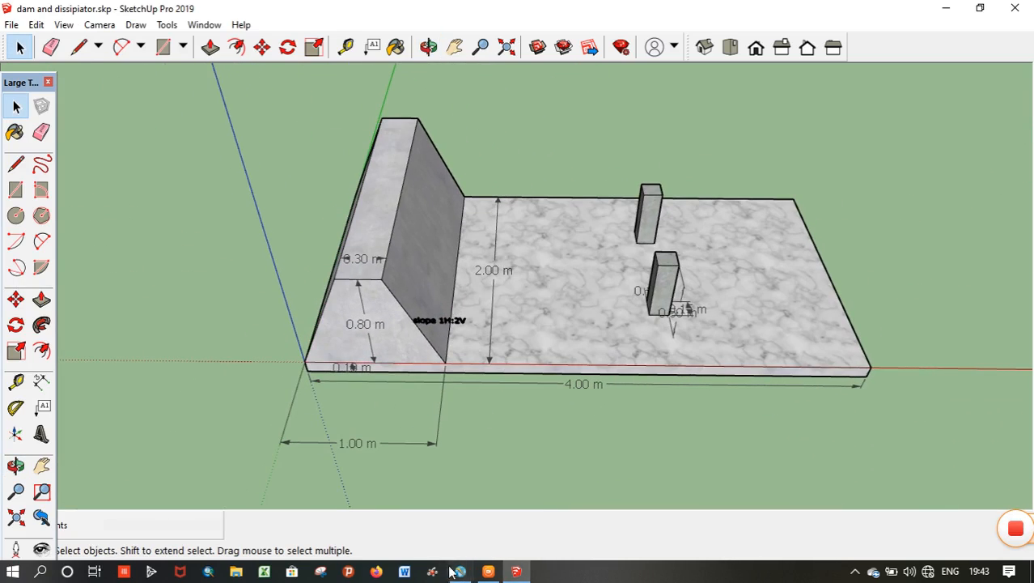
pyautogui.click(464, 498)
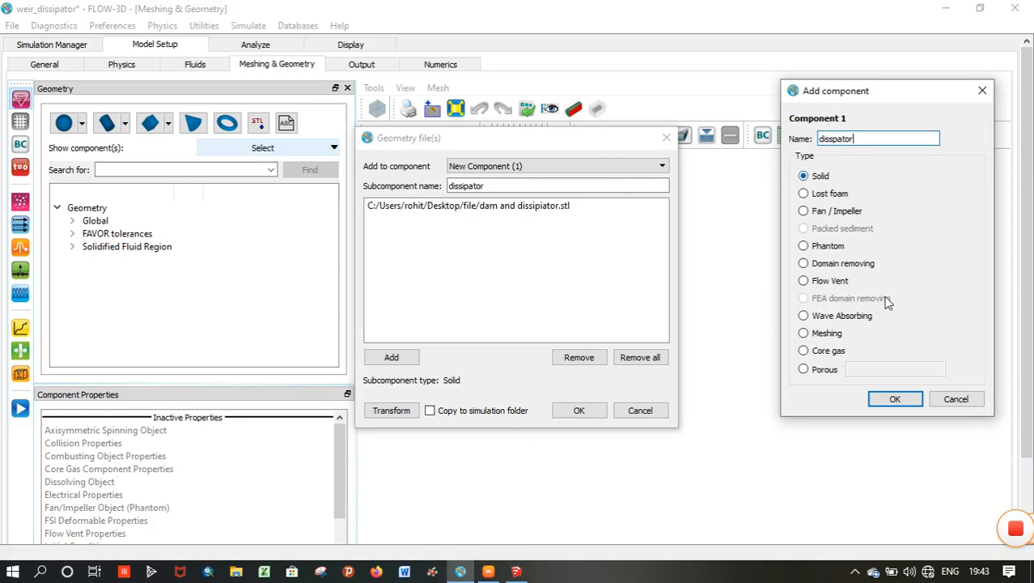
pyautogui.click(895, 399)
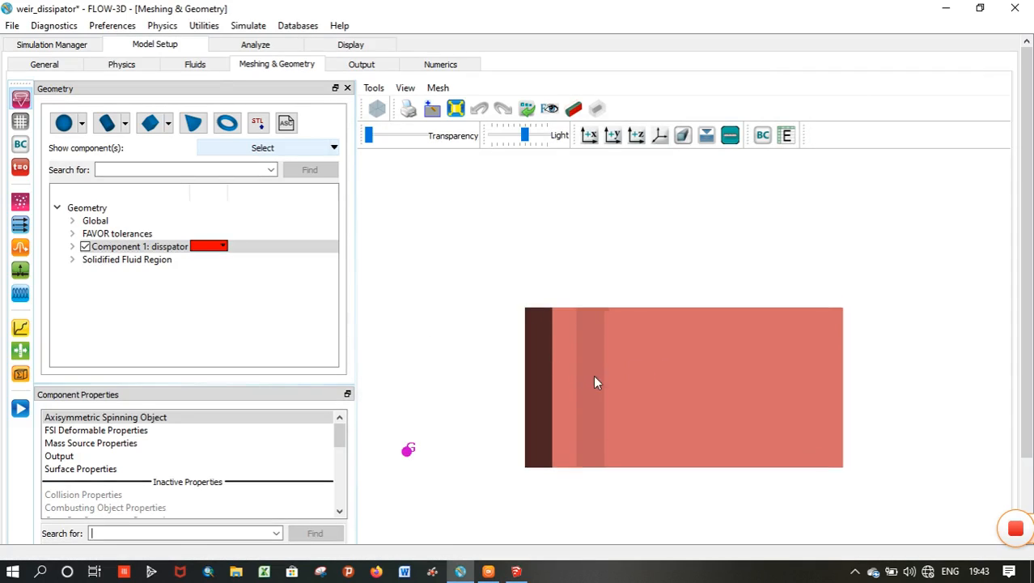
pyautogui.scroll(3, 594, 369)
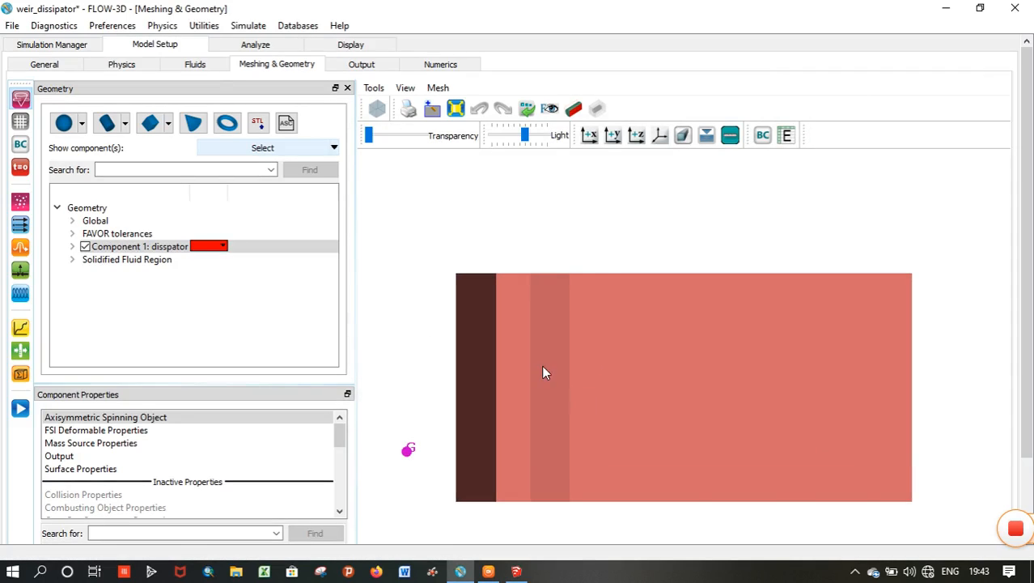
pyautogui.moveTo(543, 371); pyautogui.dragTo(687, 394)
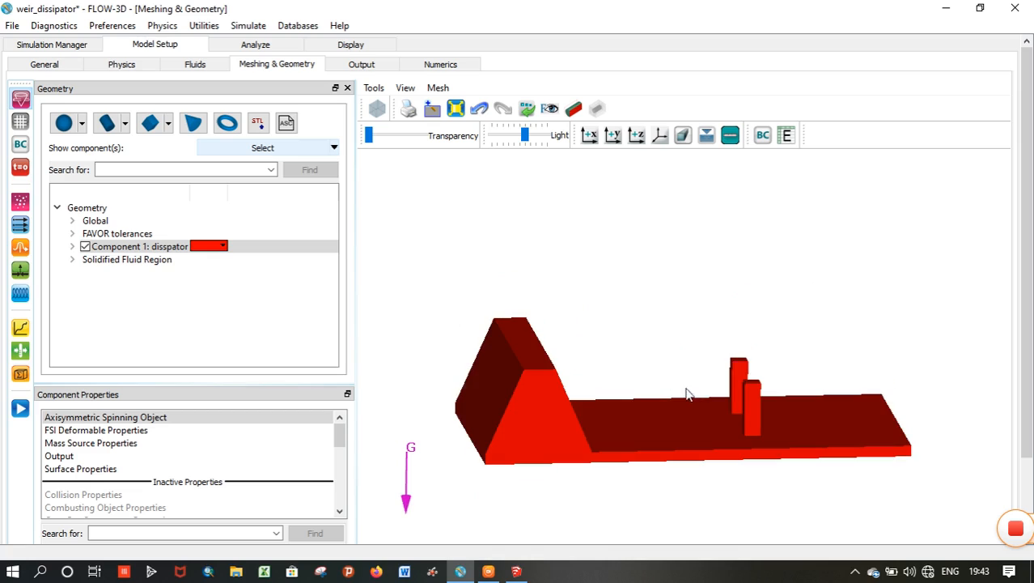
# Add a Cartesian mesh block to the model and examine how it covers the weir from several angles.
pyautogui.click(19, 122)
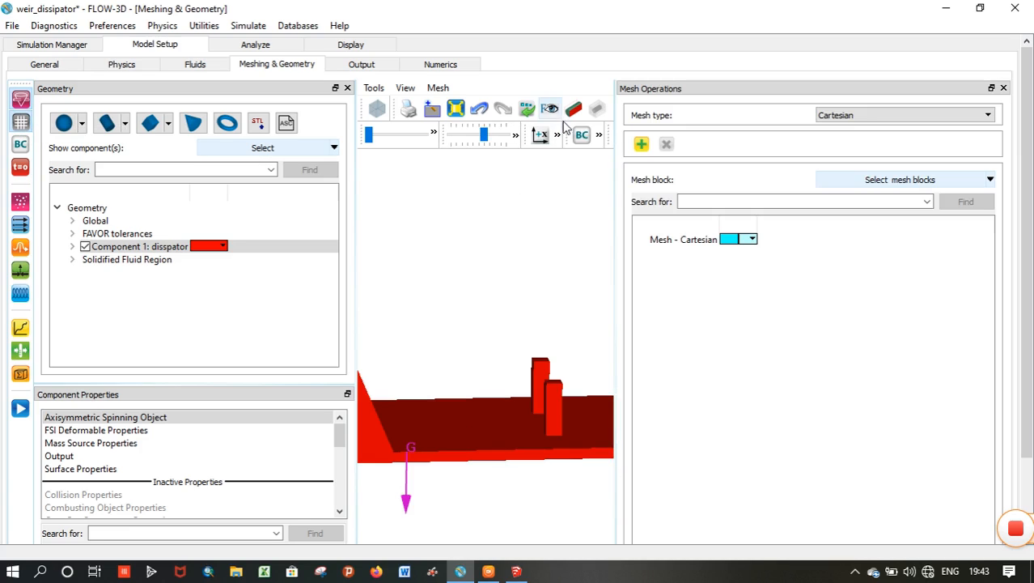
pyautogui.moveTo(615, 170); pyautogui.dragTo(702, 176)
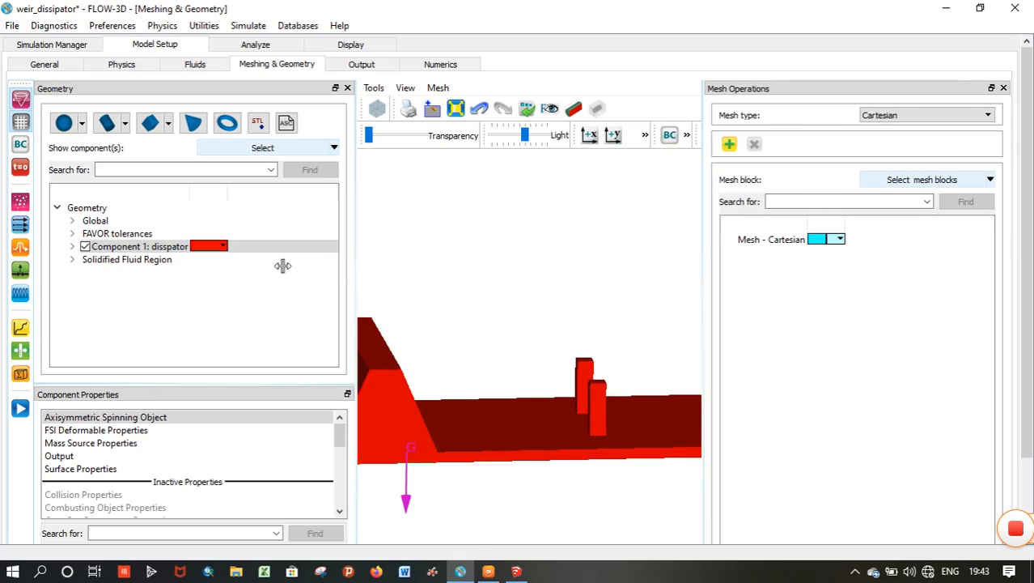
pyautogui.click(729, 144)
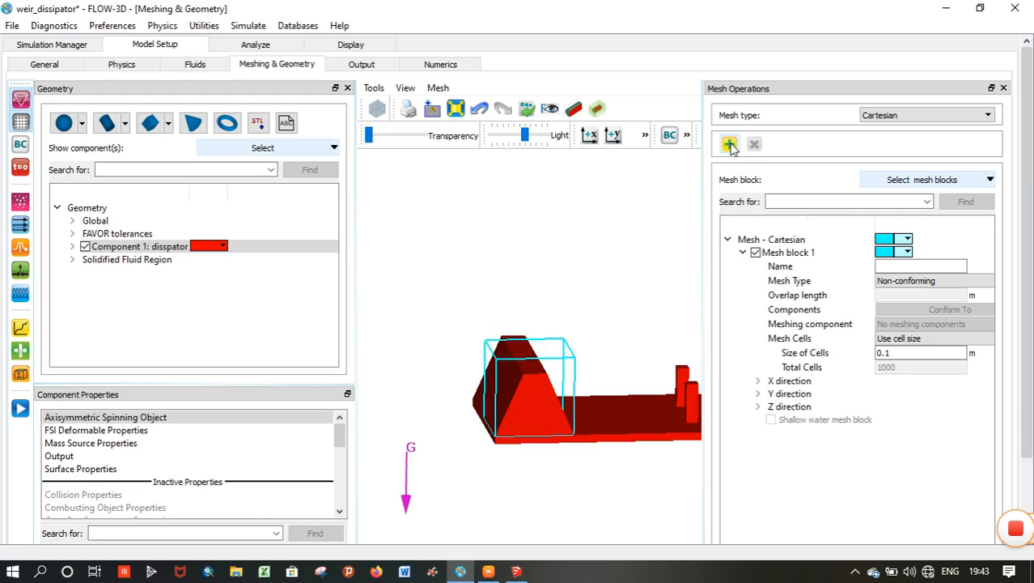
pyautogui.moveTo(557, 330); pyautogui.dragTo(552, 315, button='middle')
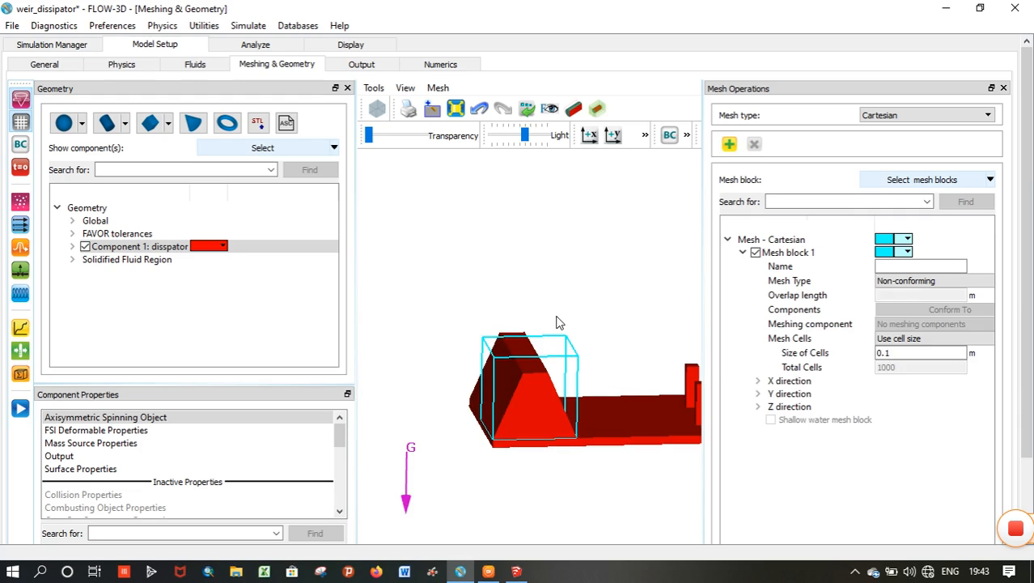
pyautogui.moveTo(555, 334); pyautogui.dragTo(582, 316)
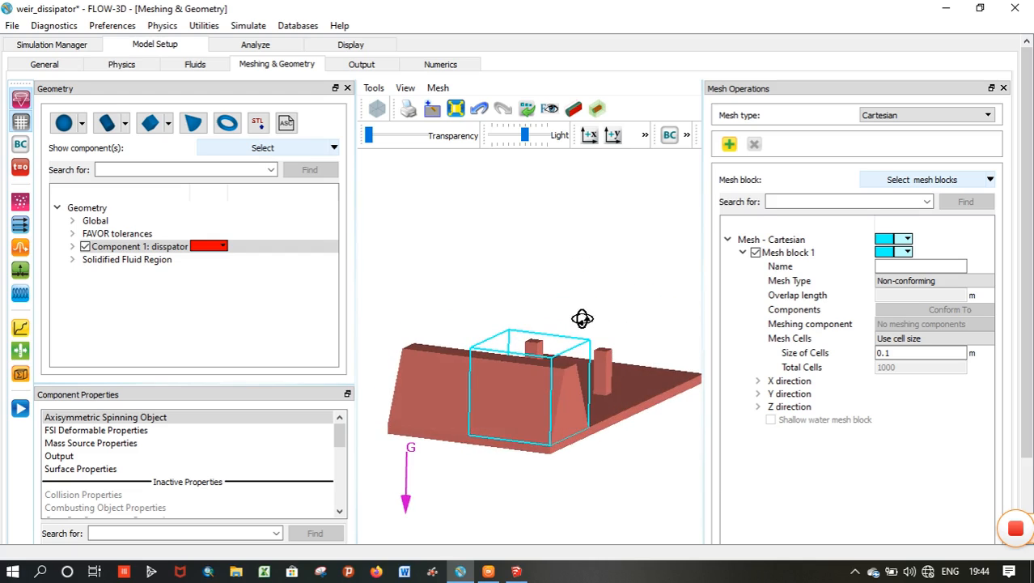
pyautogui.moveTo(554, 365); pyautogui.dragTo(566, 405)
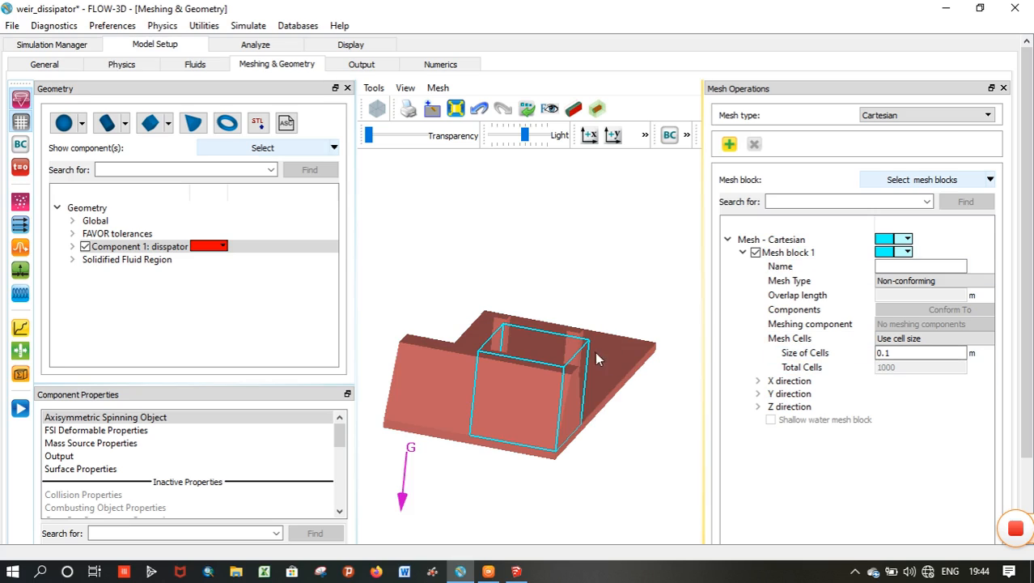
pyautogui.moveTo(595, 359); pyautogui.dragTo(538, 324)
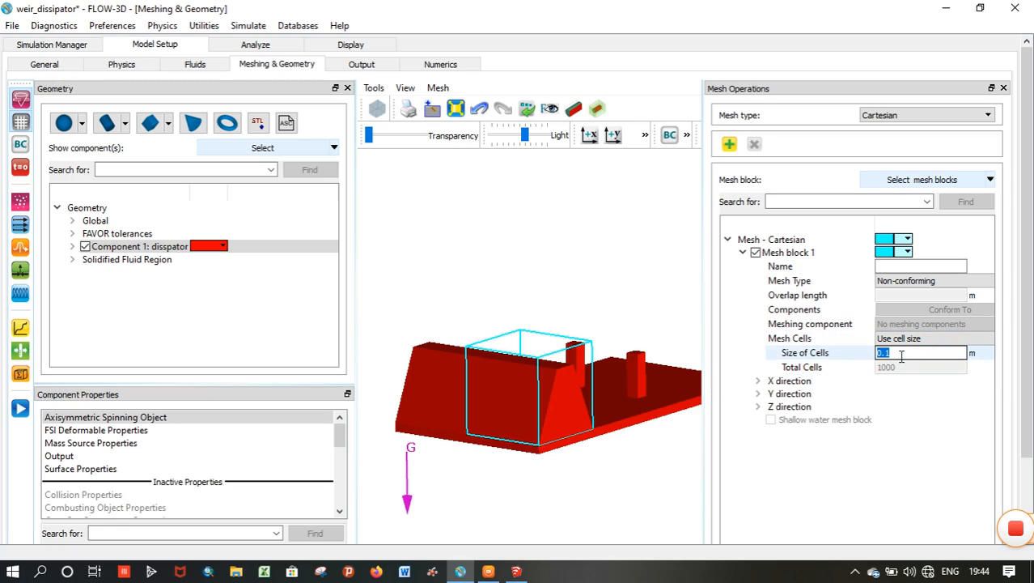
# Set the cell size of mesh block 1 to 0.05 m.
pyautogui.moveTo(900, 356); pyautogui.dragTo(872, 348)
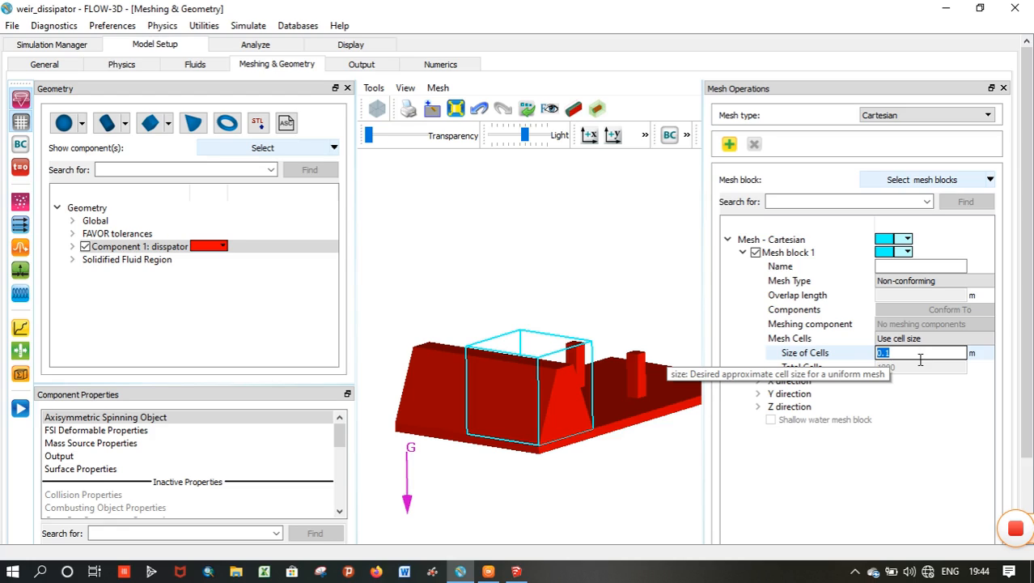
pyautogui.write('.0')
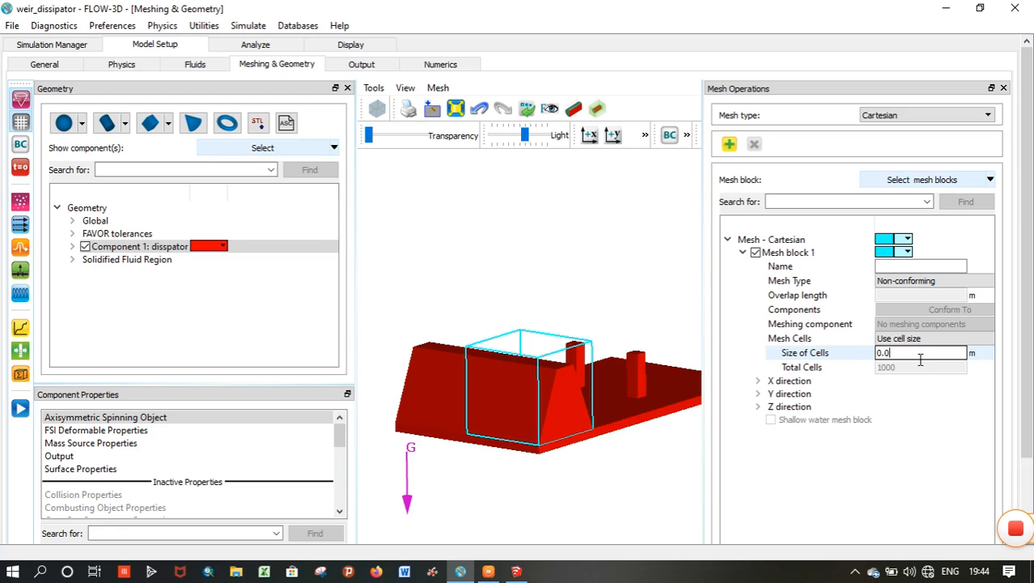
pyautogui.write('5')
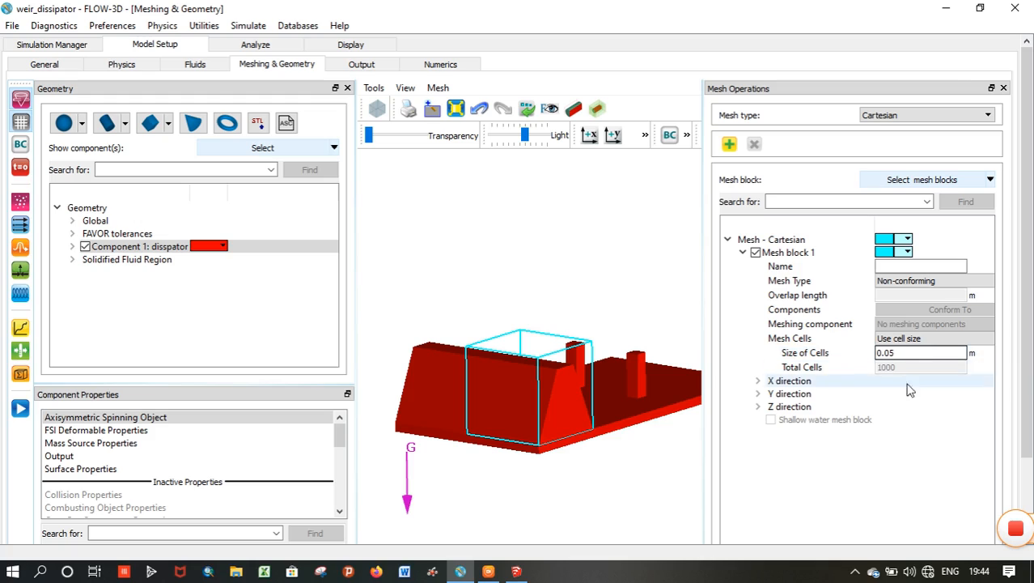
# Try defining mesh block 1 by a total of 100000 cells, and return to the cell size option.
pyautogui.click(898, 338)
pyautogui.click(900, 351)
pyautogui.click(841, 366)
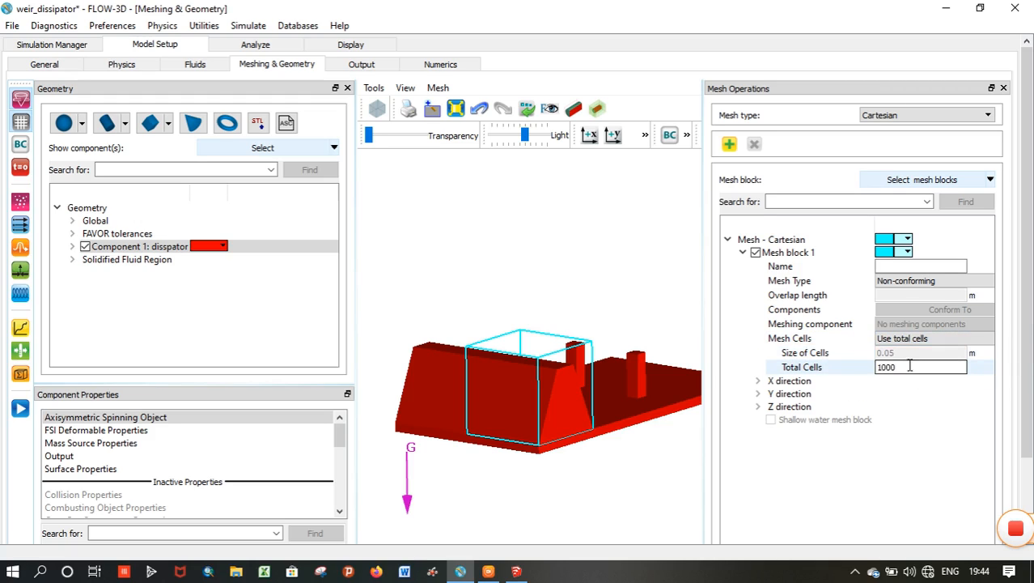
pyautogui.click(842, 367)
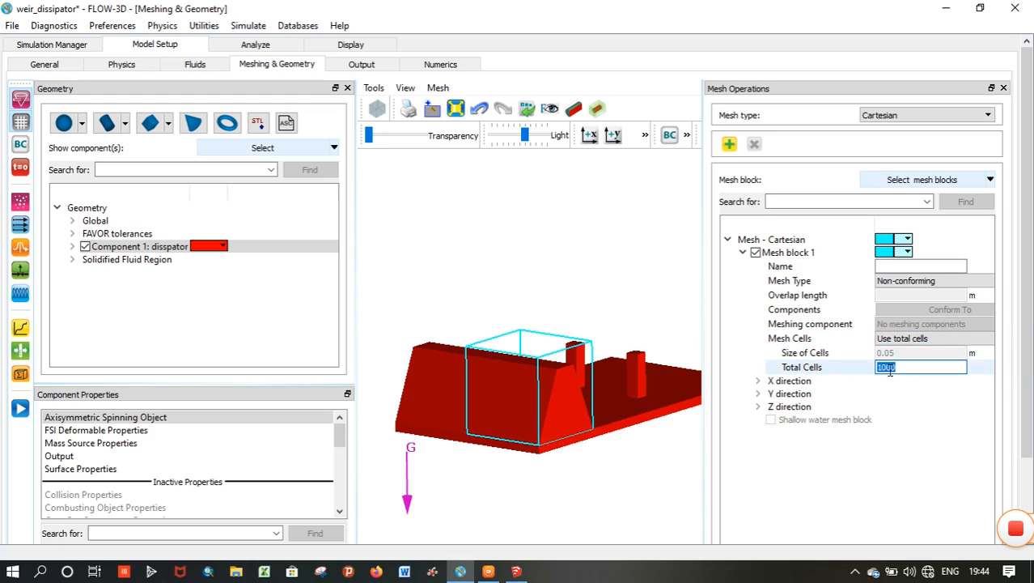
pyautogui.write('1')
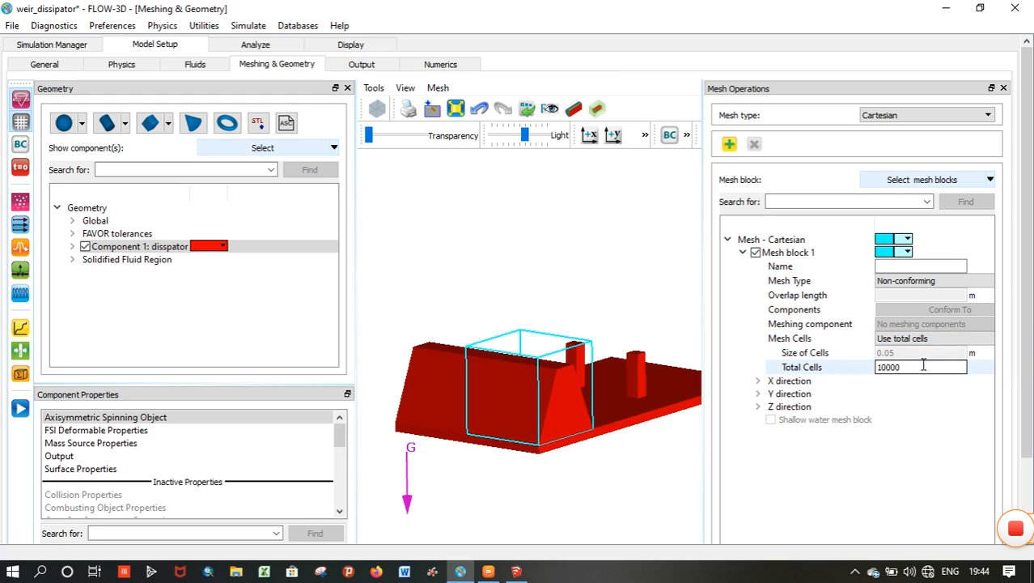
pyautogui.moveTo(906, 366); pyautogui.dragTo(883, 368)
pyautogui.click(920, 338)
pyautogui.click(912, 361)
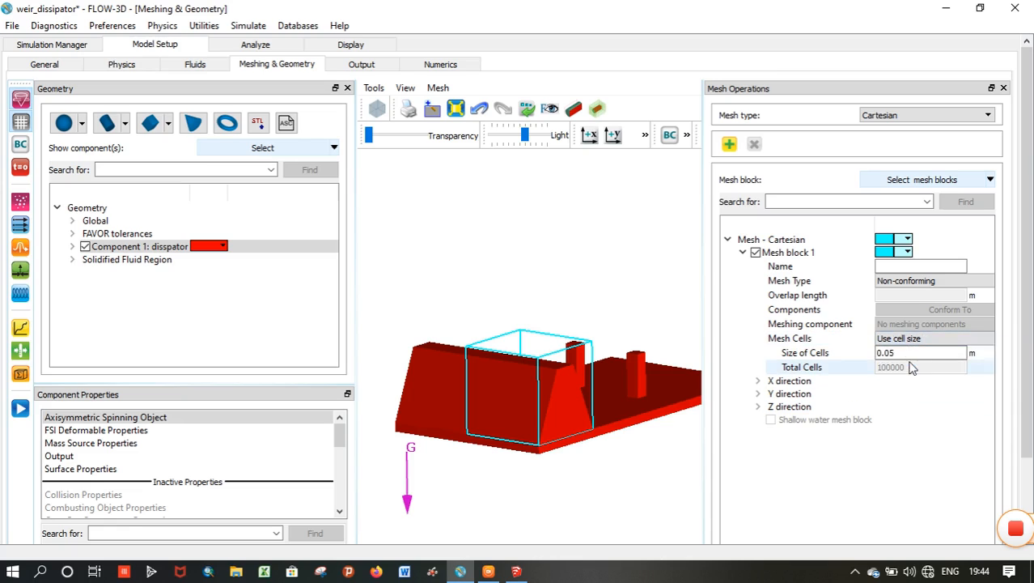
# Expand the X direction settings of mesh block 1 and examine the block's extent around the weir in the 3D view.
pyautogui.click(756, 382)
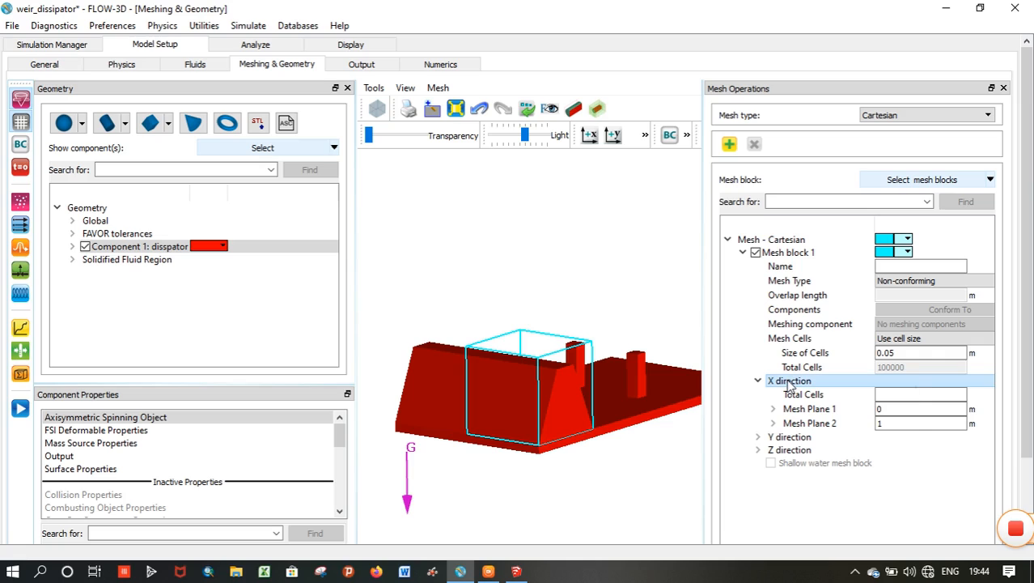
pyautogui.rightClick(790, 382)
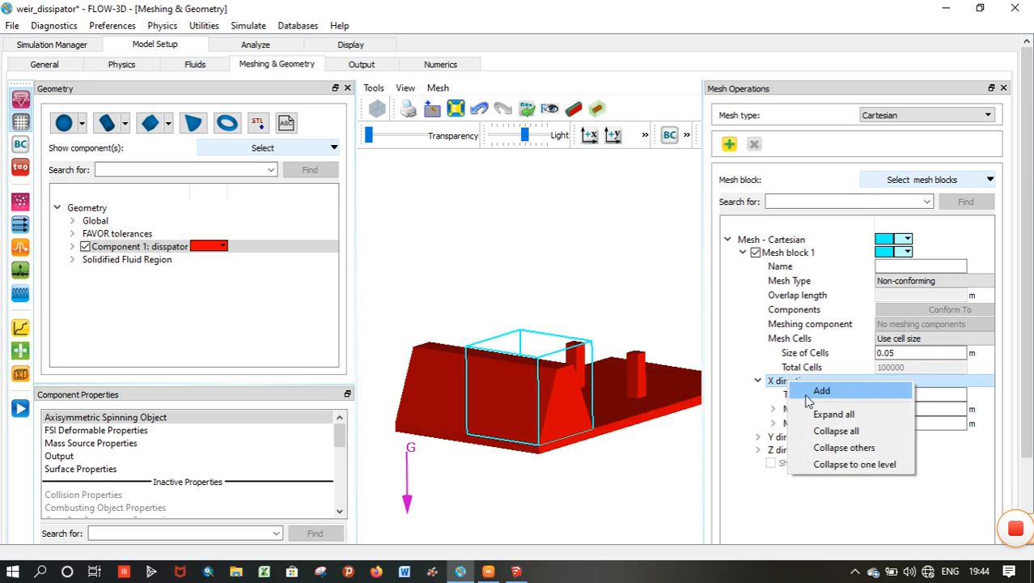
pyautogui.click(768, 378)
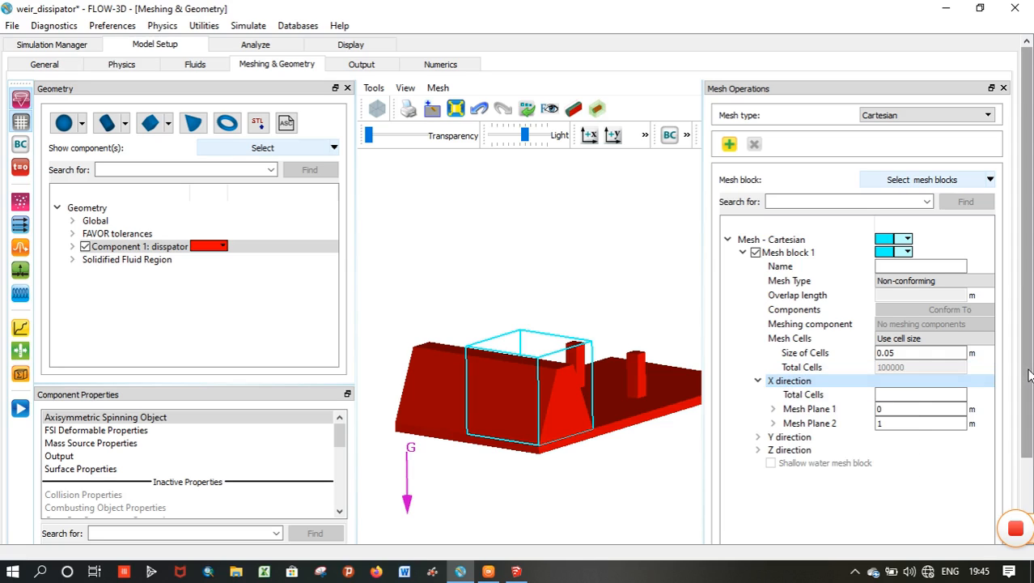
pyautogui.moveTo(1031, 374); pyautogui.dragTo(1033, 446)
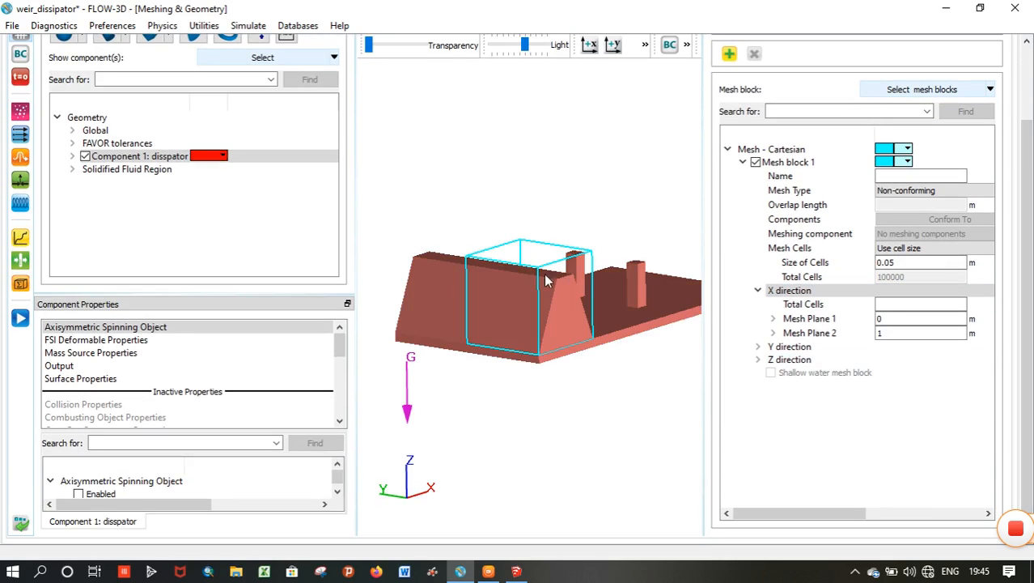
pyautogui.scroll(3, 531, 257)
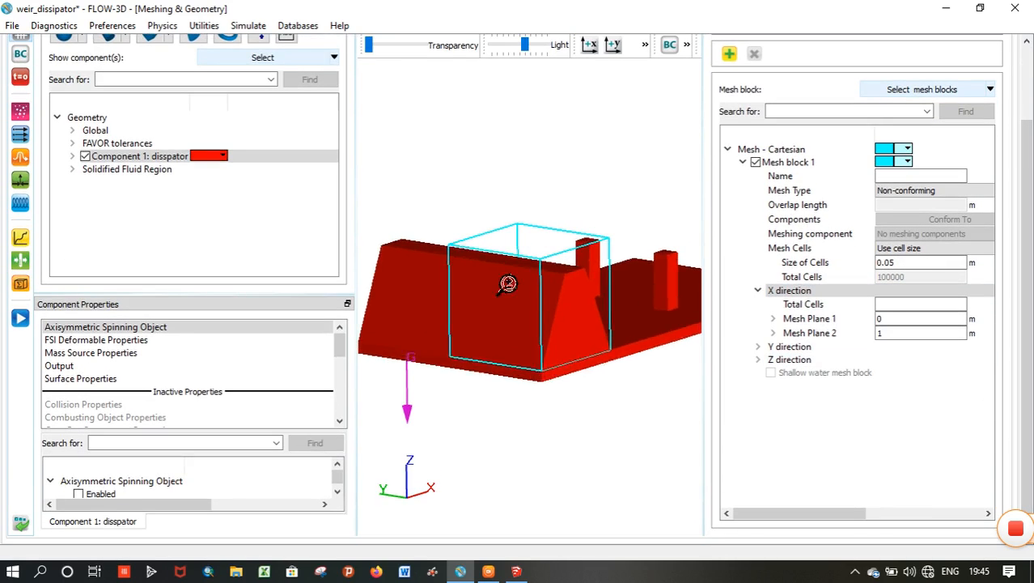
pyautogui.moveTo(536, 238); pyautogui.dragTo(493, 228)
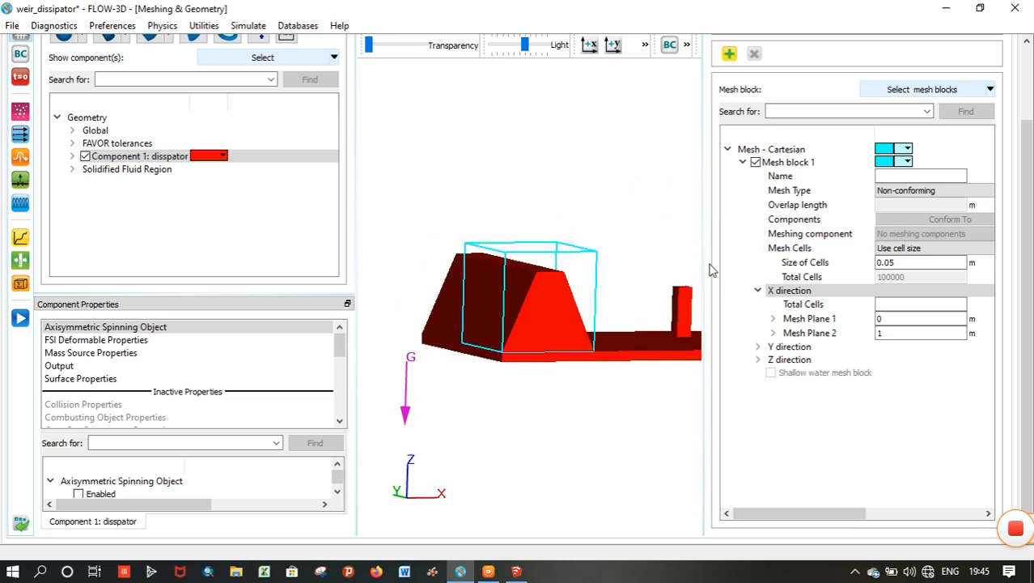
pyautogui.moveTo(569, 216); pyautogui.dragTo(555, 239, button='right')
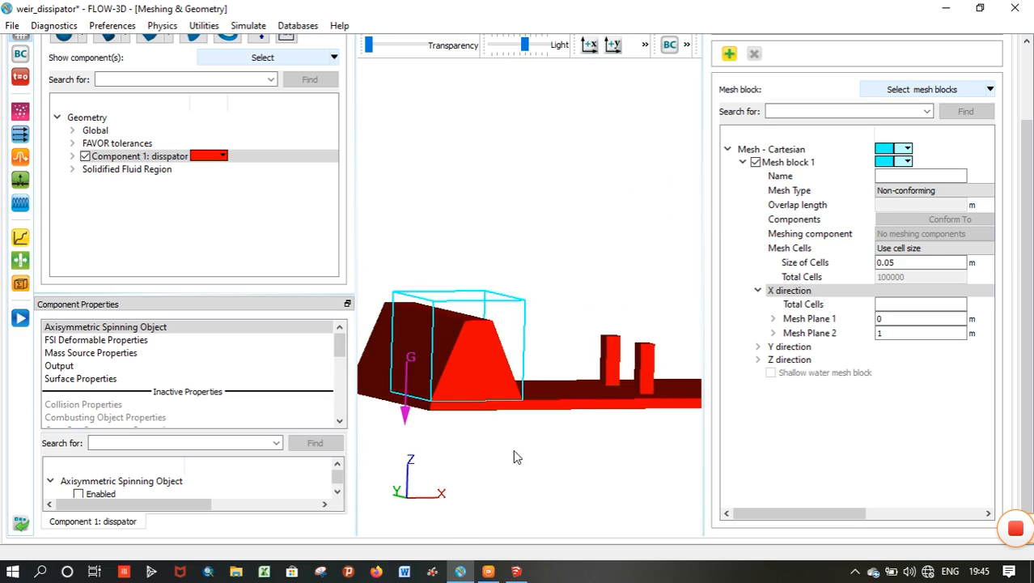
# Switch to SketchUp and examine the dam's origin corner, base length, width and height dimensions from several angles.
pyautogui.click(517, 571)
pyautogui.moveTo(486, 360); pyautogui.dragTo(348, 320, button='middle')
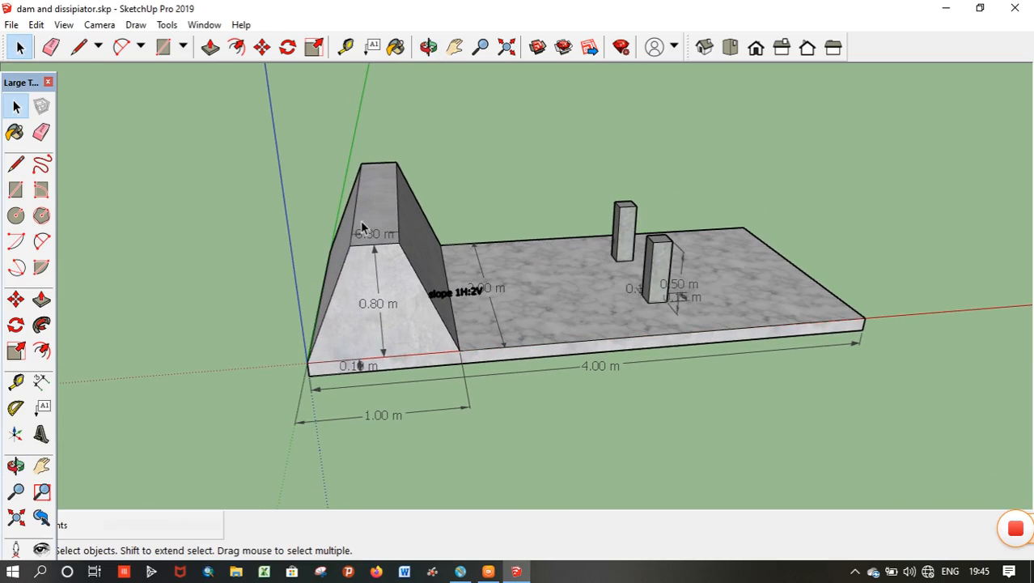
pyautogui.click(308, 364)
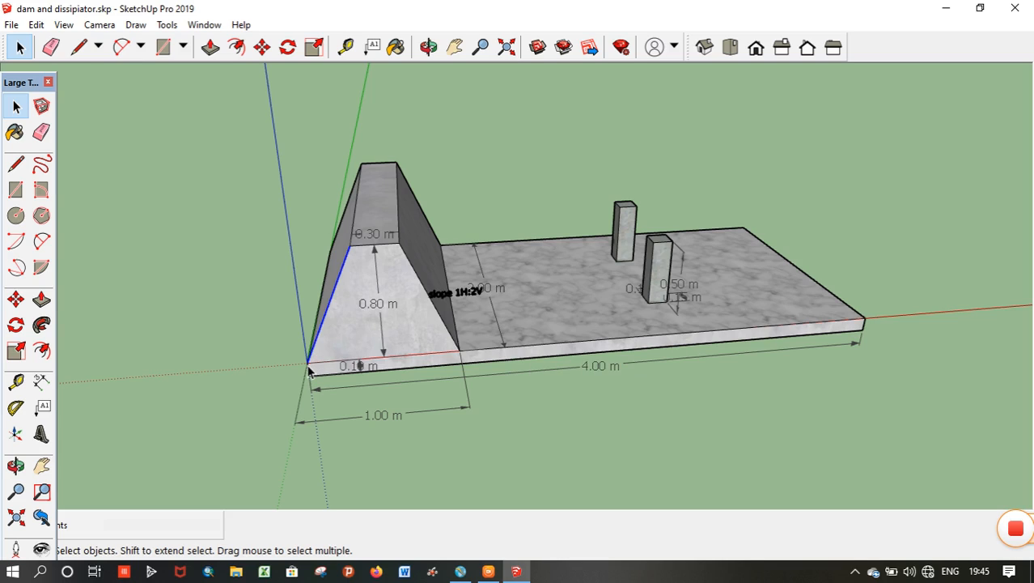
pyautogui.scroll(-1, 322, 372)
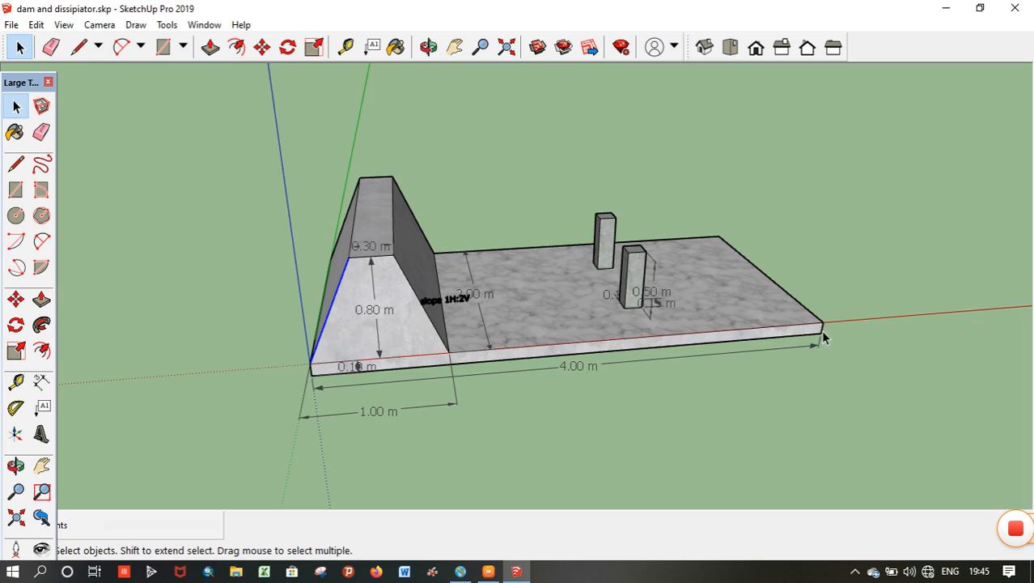
pyautogui.moveTo(364, 305); pyautogui.dragTo(332, 334, button='middle')
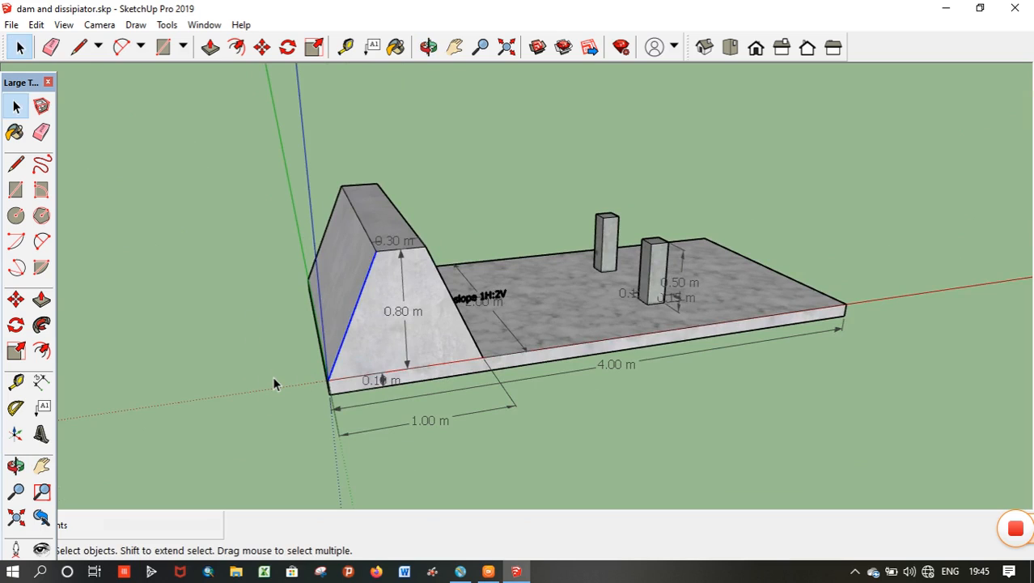
pyautogui.scroll(-2, 311, 372)
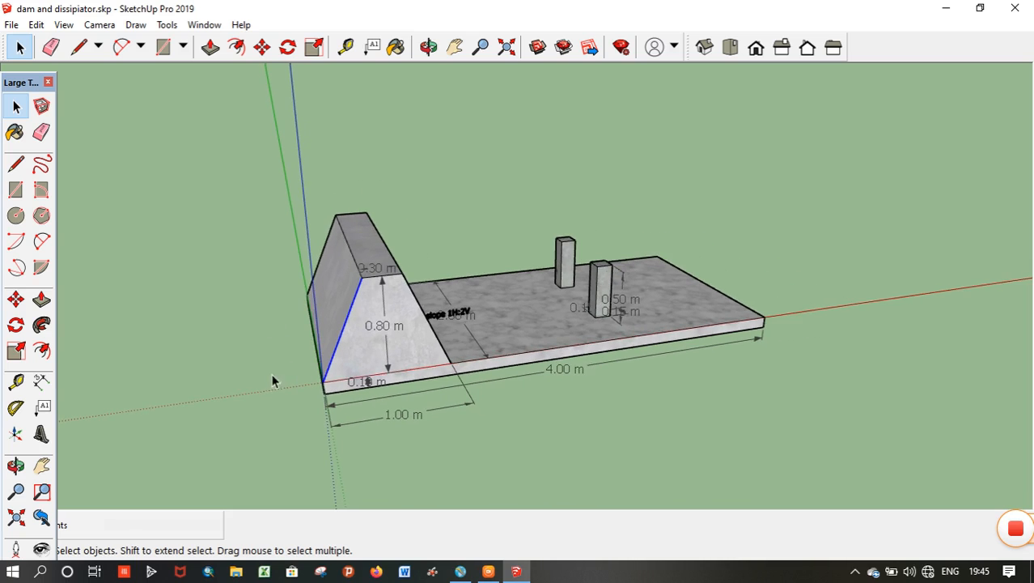
pyautogui.scroll(-2, 293, 336)
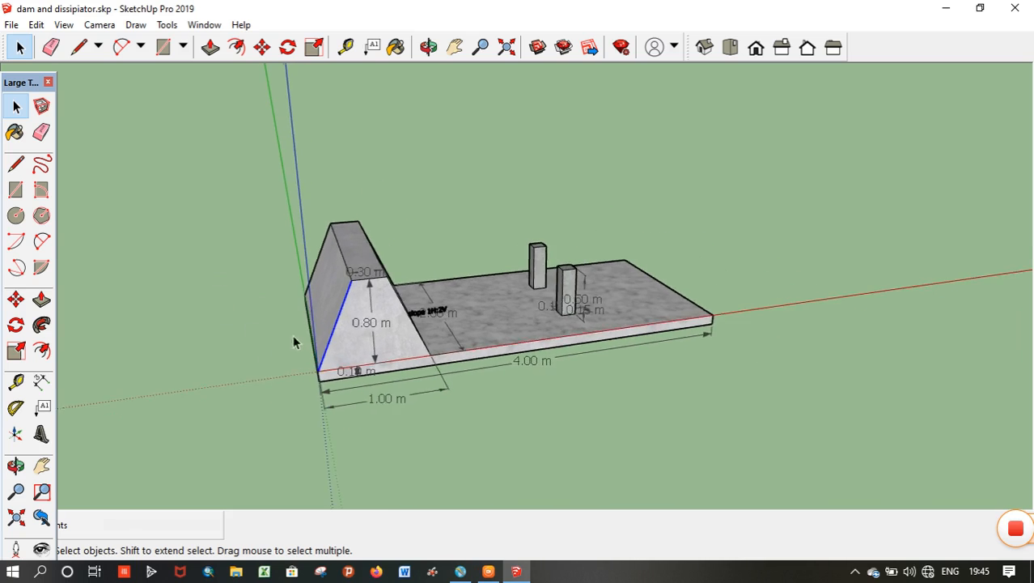
pyautogui.click(516, 189)
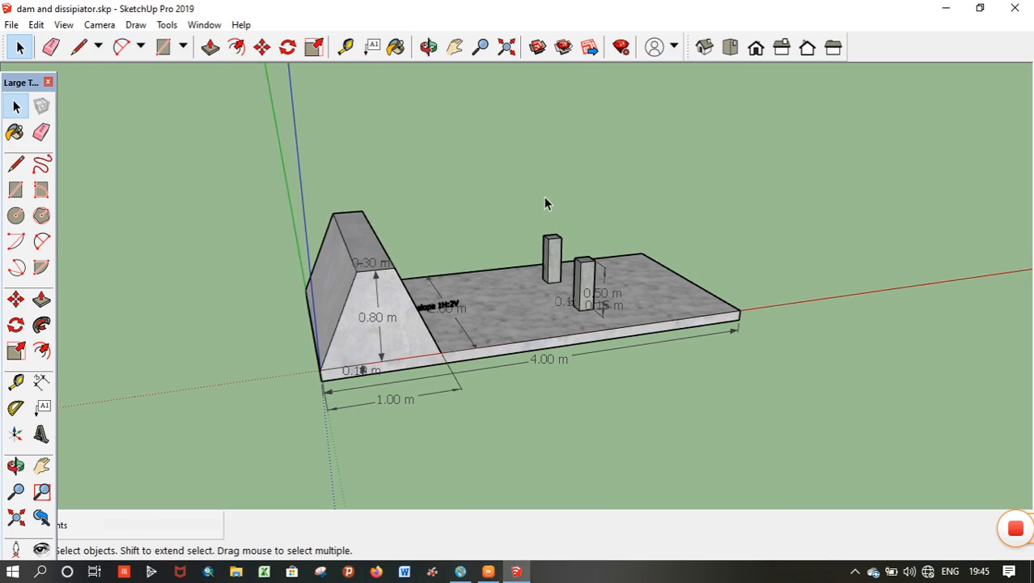
pyautogui.moveTo(488, 252)
pyautogui.mouseDown(button='middle')
pyautogui.moveTo(365, 232)
pyautogui.moveTo(450, 319)
pyautogui.moveTo(441, 388)
pyautogui.mouseUp(button='middle')
pyautogui.scroll(1, 465, 303)
pyautogui.scroll(-2, 467, 303)
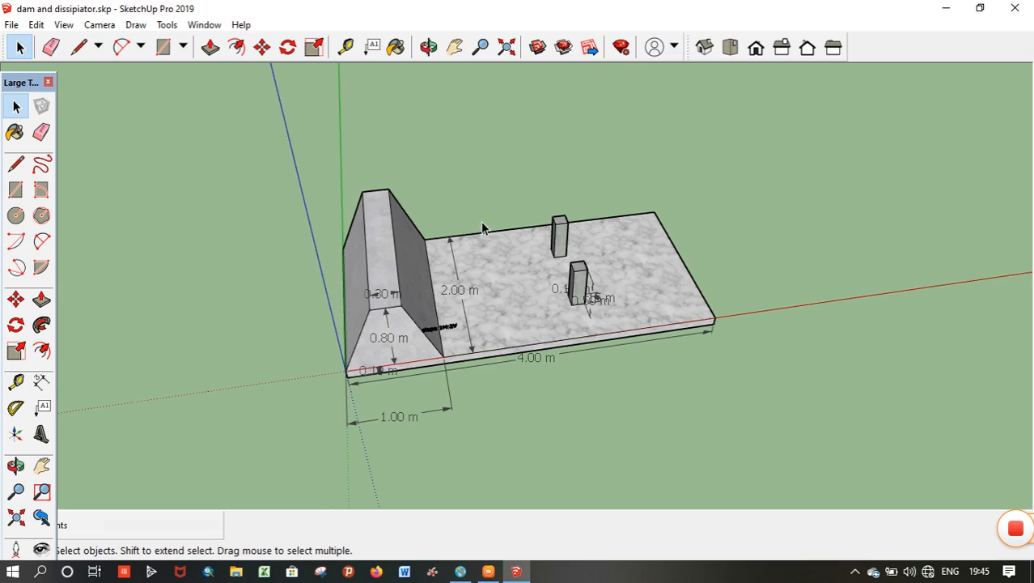
pyautogui.moveTo(504, 284); pyautogui.dragTo(504, 193, button='middle')
pyautogui.moveTo(495, 251); pyautogui.dragTo(510, 167, button='middle')
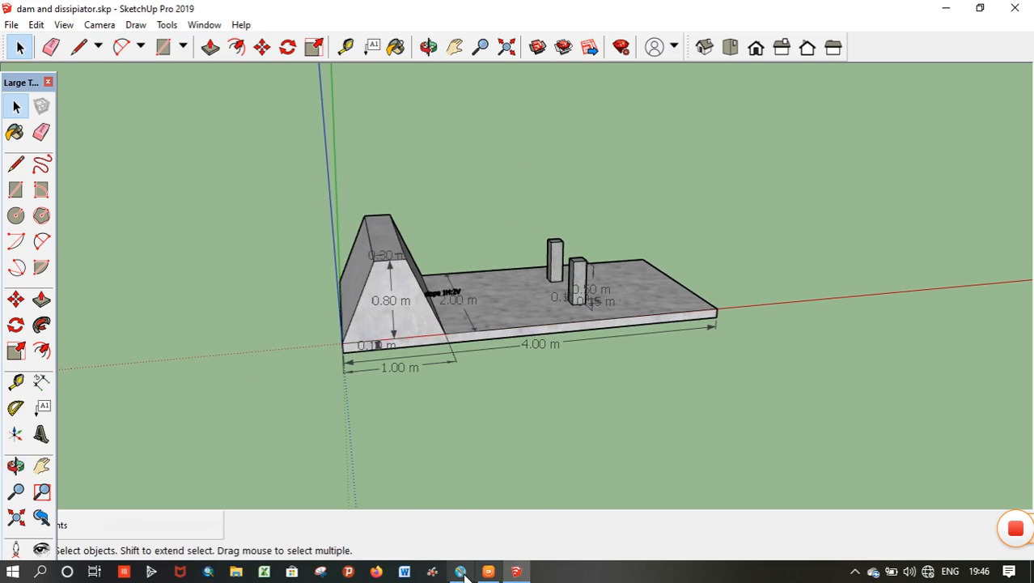
# Return to FLOW-3D and add a mesh plane at -0.5 m in the X direction of mesh block 1.
pyautogui.moveTo(460, 571)
pyautogui.click(457, 518)
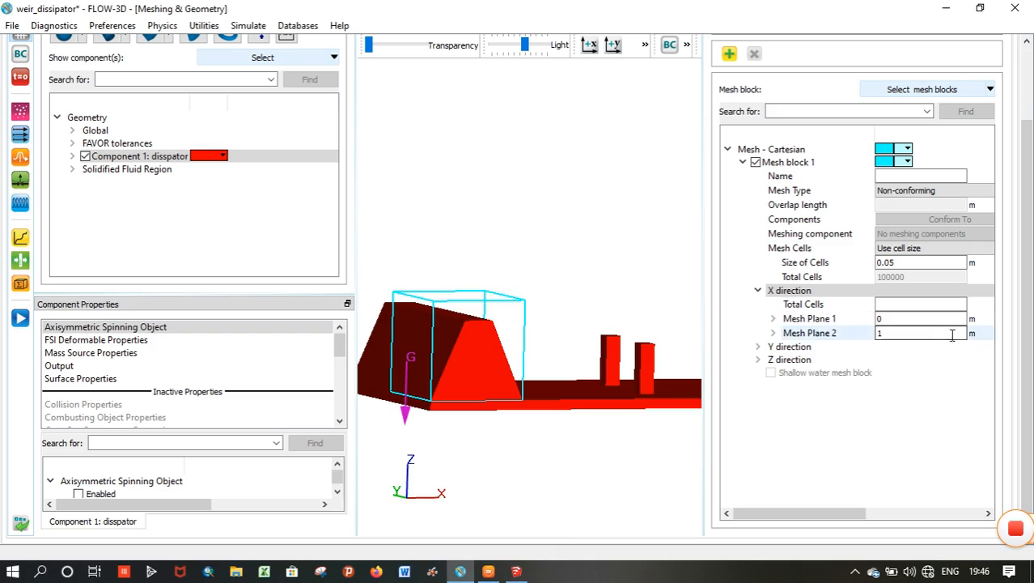
pyautogui.click(904, 319)
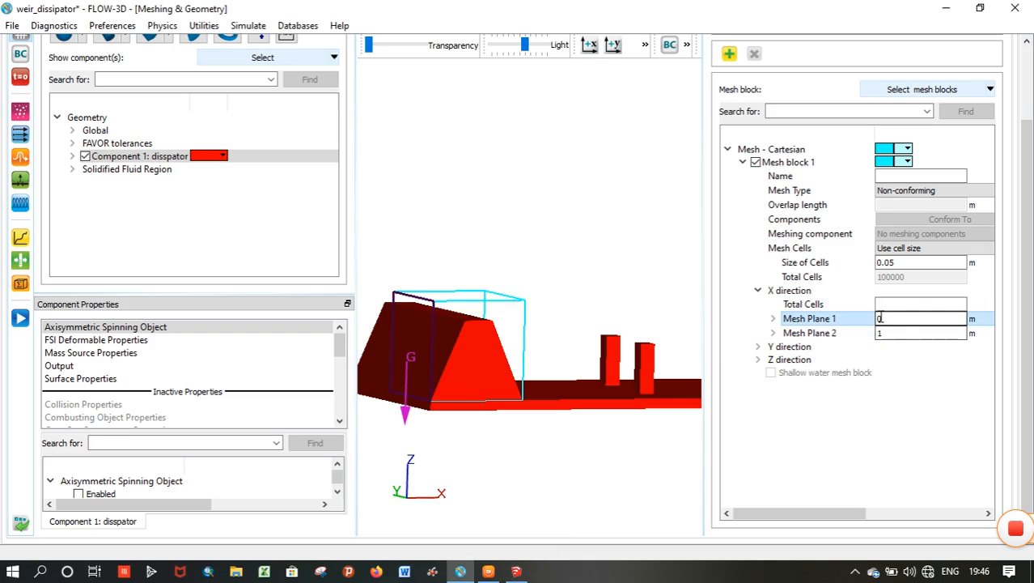
pyautogui.rightClick(848, 323)
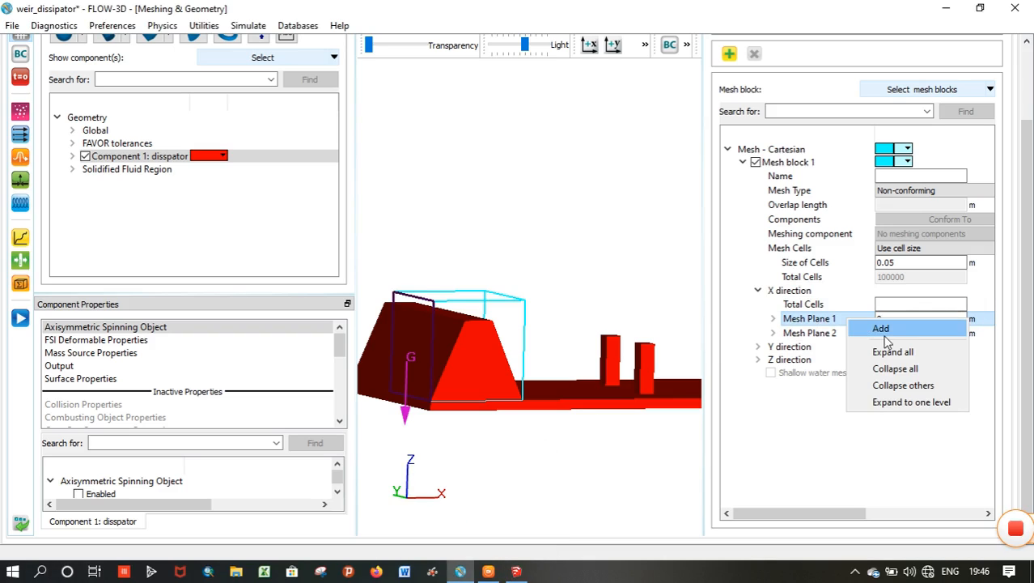
pyautogui.click(881, 328)
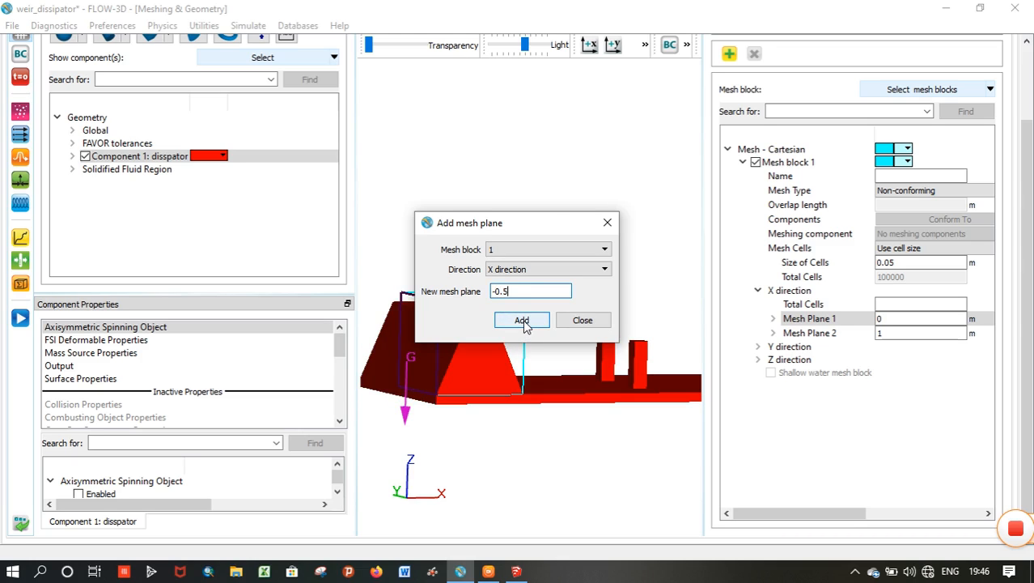
pyautogui.click(522, 320)
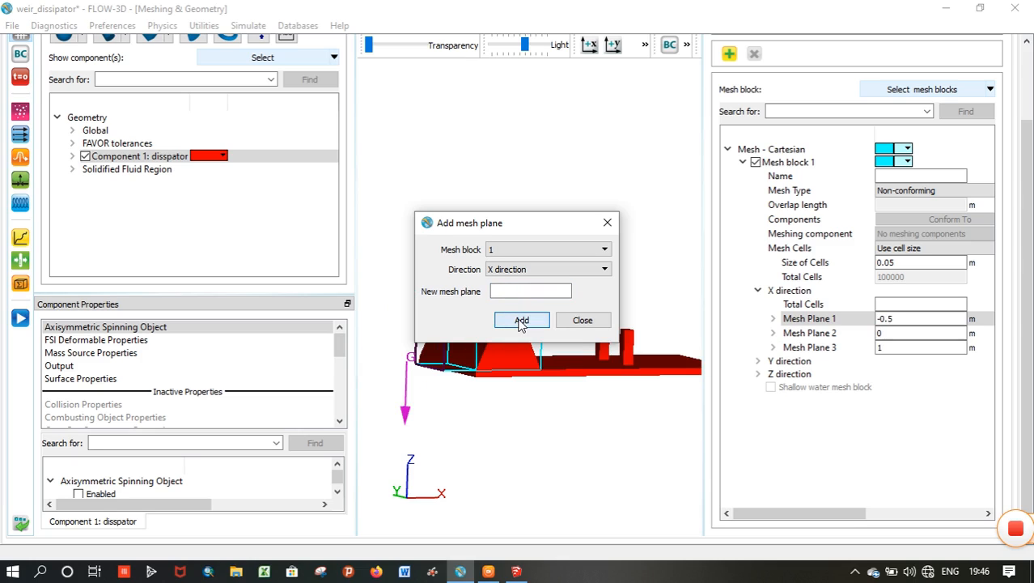
pyautogui.click(608, 223)
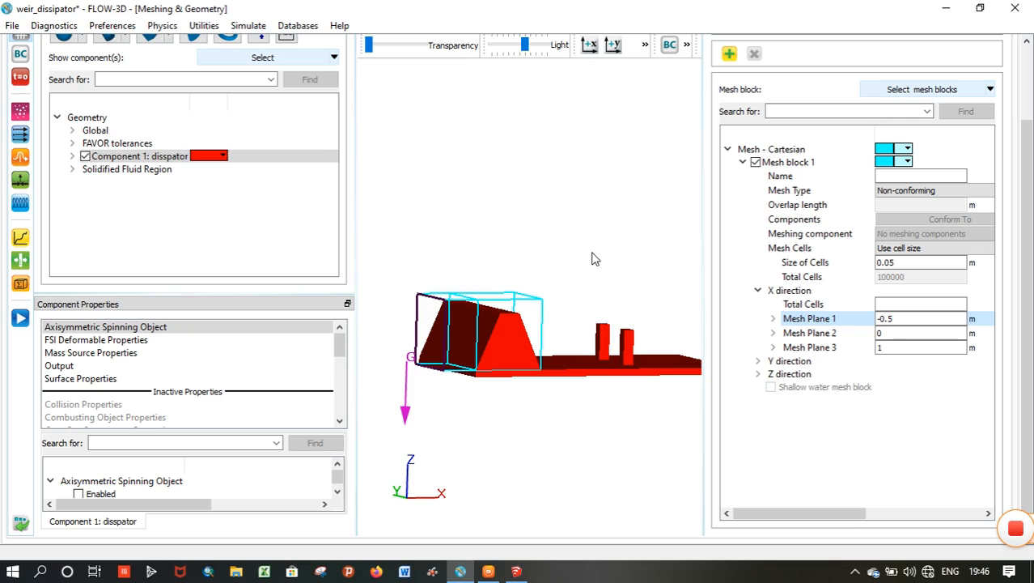
# Examine the extended mesh block in side view and compare it with the listed X direction mesh planes.
pyautogui.moveTo(593, 254); pyautogui.dragTo(595, 321, button='middle')
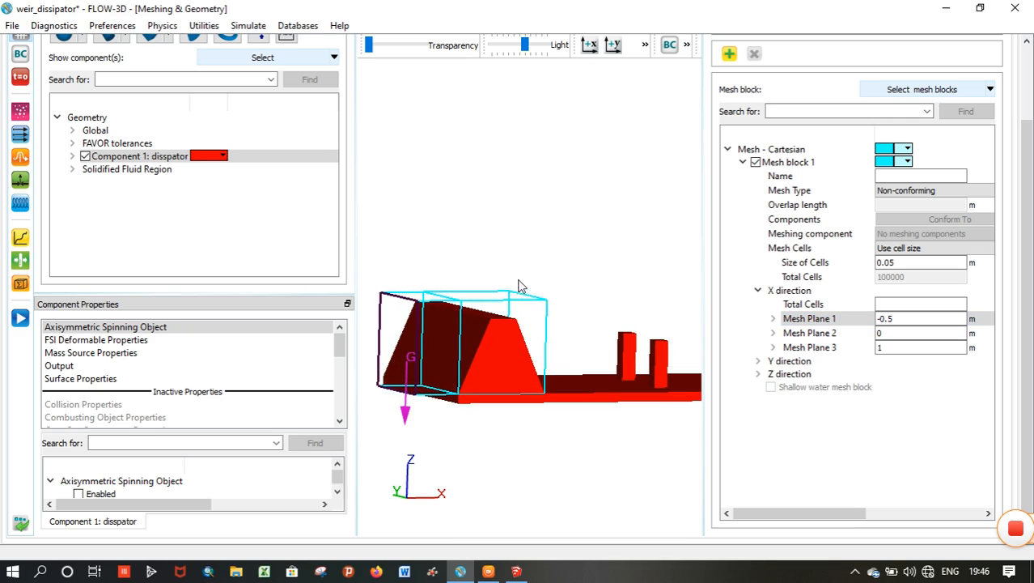
pyautogui.moveTo(496, 273); pyautogui.dragTo(422, 348)
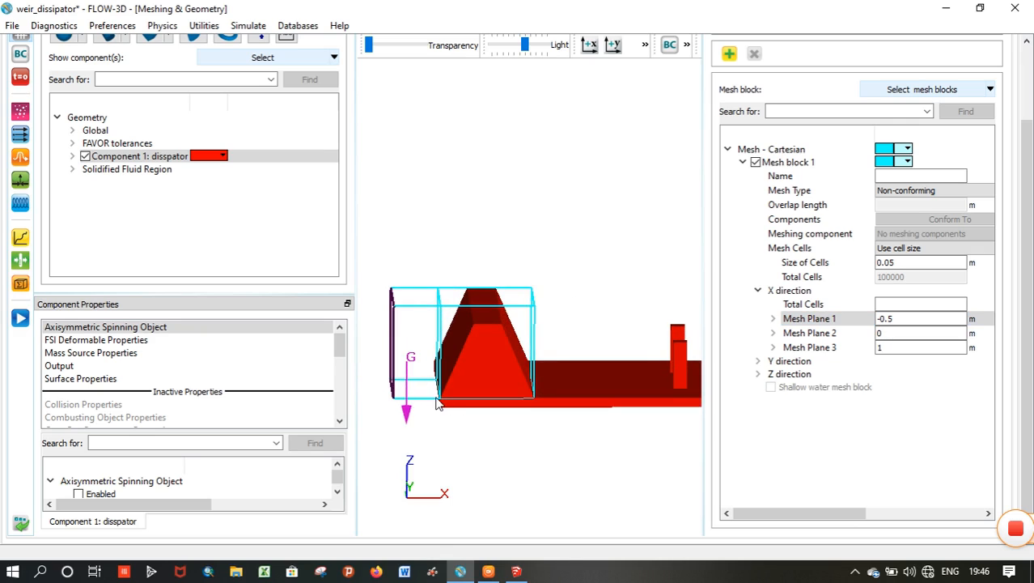
pyautogui.scroll(1, 449, 364)
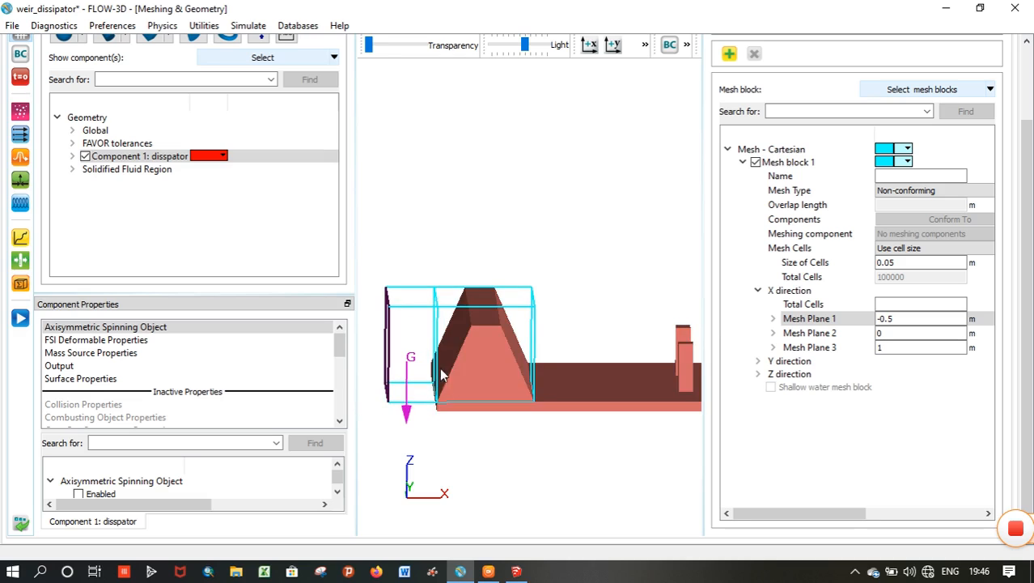
pyautogui.scroll(1, 891, 346)
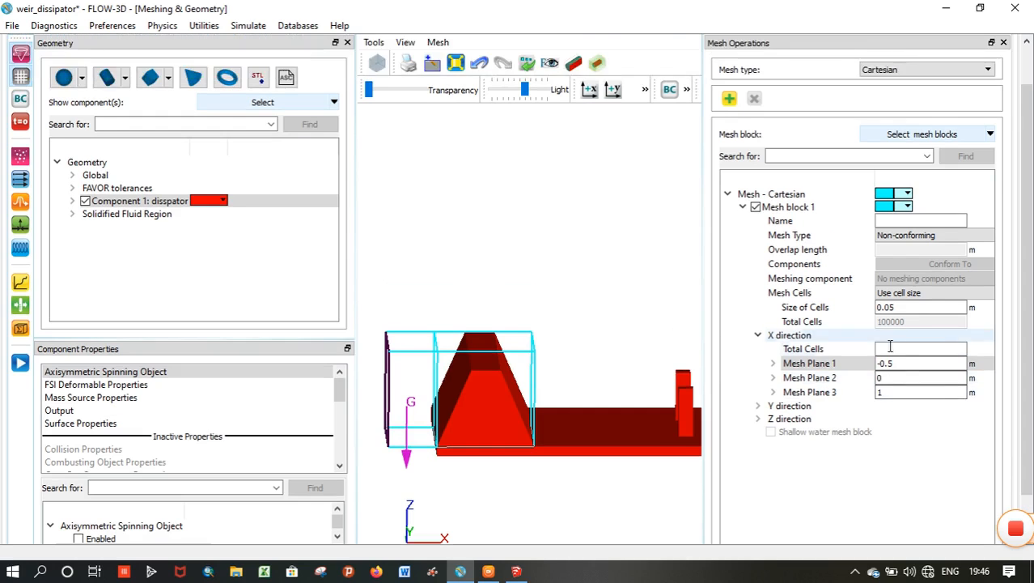
pyautogui.scroll(-1, 900, 386)
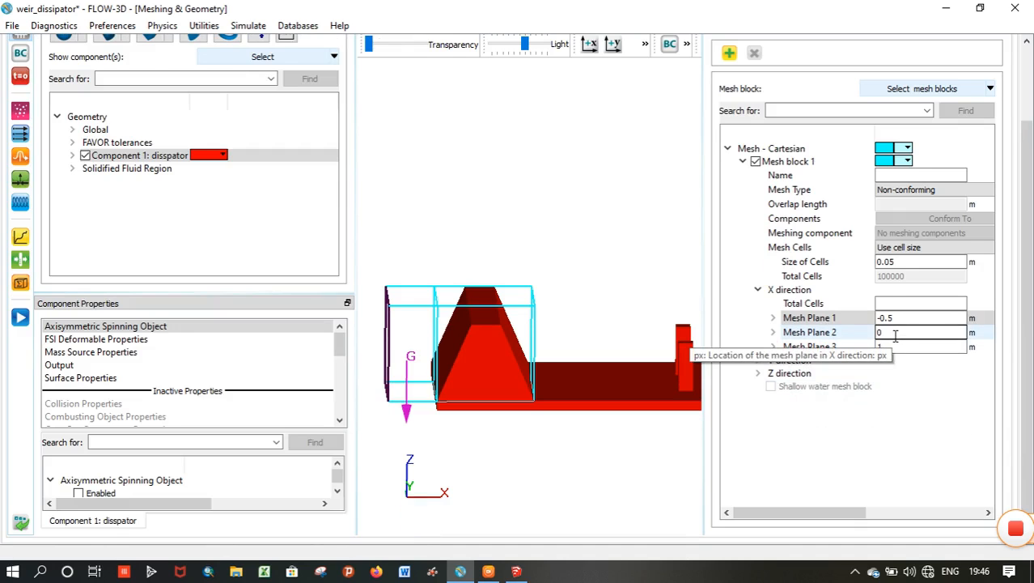
pyautogui.scroll(2, 895, 337)
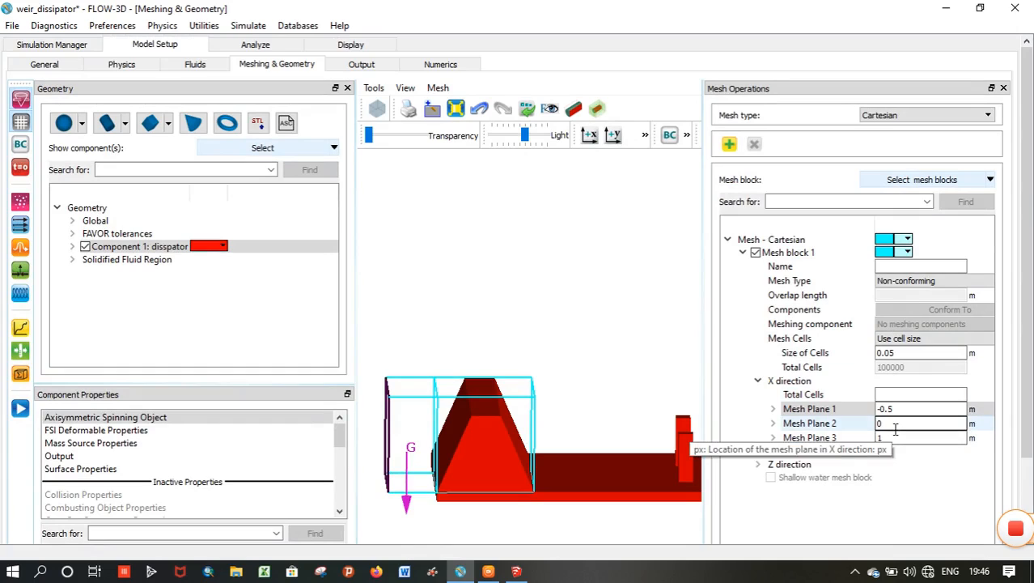
# Set Mesh Plane 2 in the X direction of mesh block 1 to 0.35 m.
pyautogui.click(882, 423)
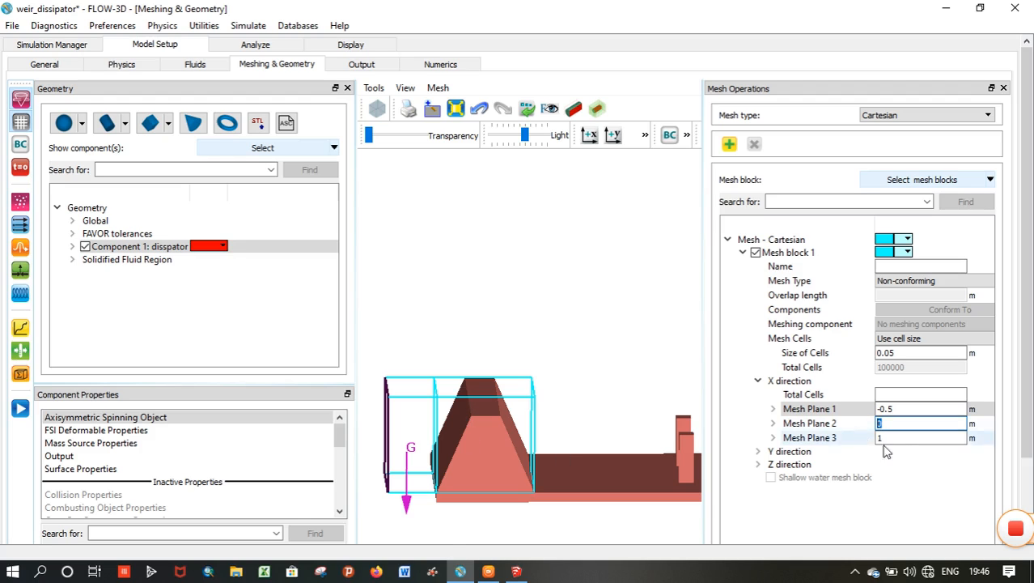
pyautogui.write('0.15')
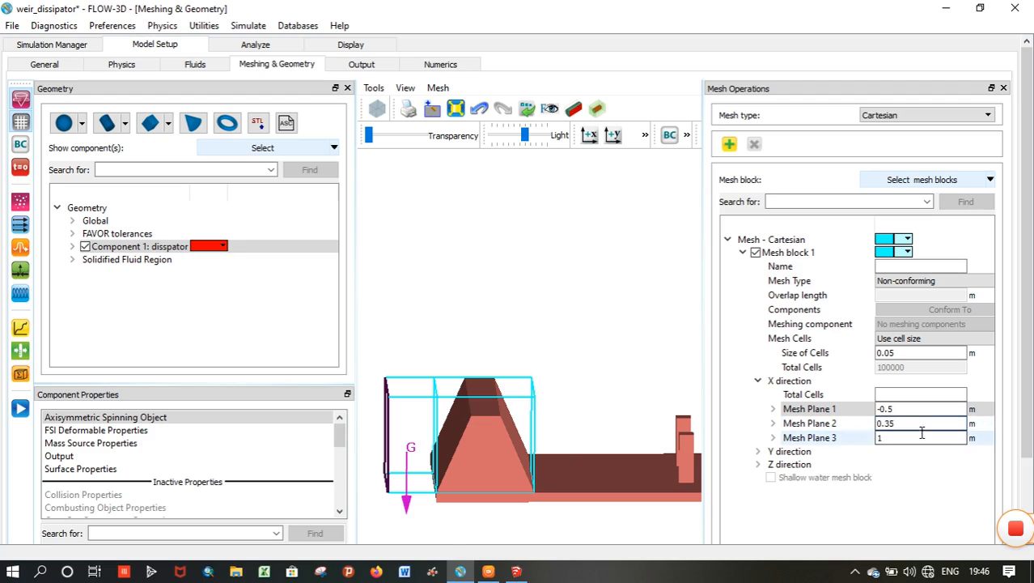
# Switch to SketchUp and examine the dam's crest, its upstream slope and the origin axes.
pyautogui.moveTo(512, 571)
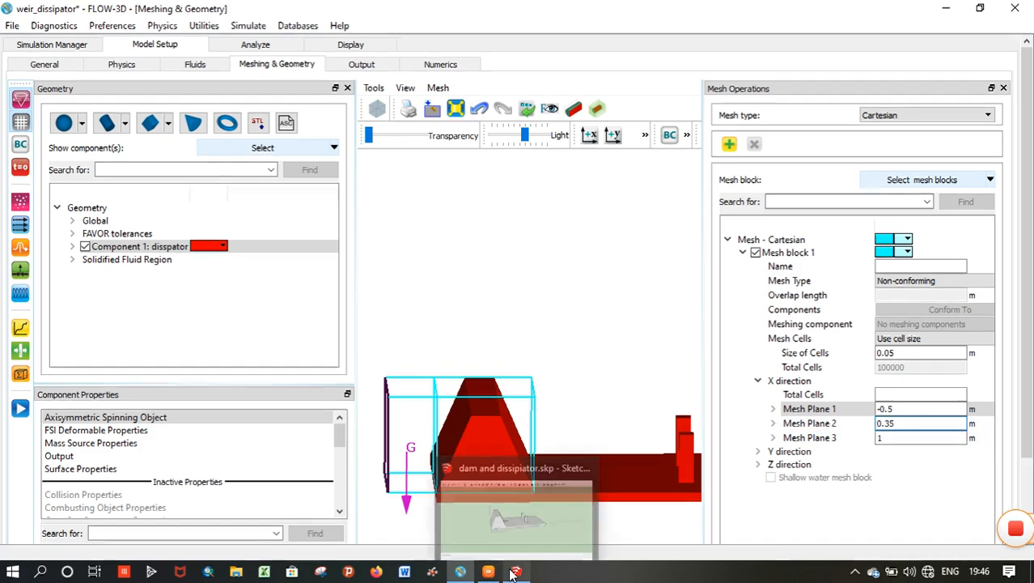
pyautogui.click(515, 516)
pyautogui.scroll(1, 384, 233)
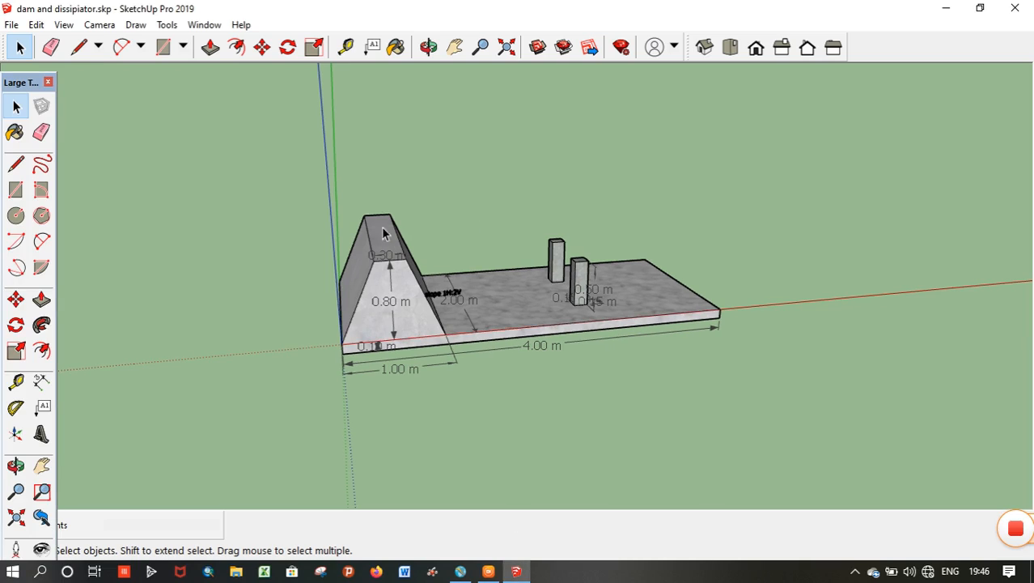
pyautogui.scroll(-1, 357, 265)
pyautogui.scroll(1, 401, 312)
pyautogui.moveTo(363, 236); pyautogui.dragTo(320, 171)
pyautogui.click(317, 178)
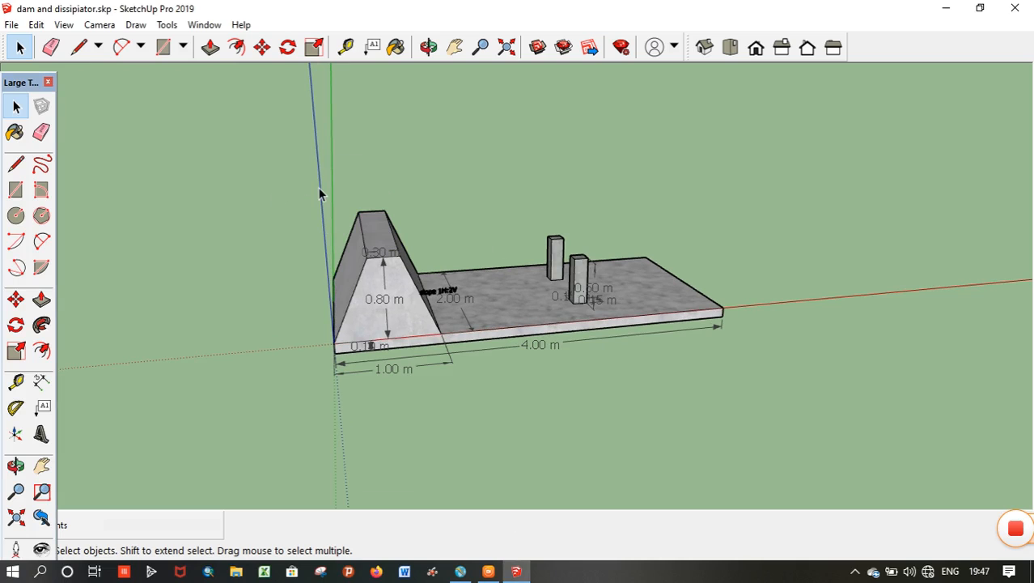
pyautogui.moveTo(339, 130); pyautogui.dragTo(330, 269, button='middle')
pyautogui.moveTo(329, 270); pyautogui.dragTo(249, 171)
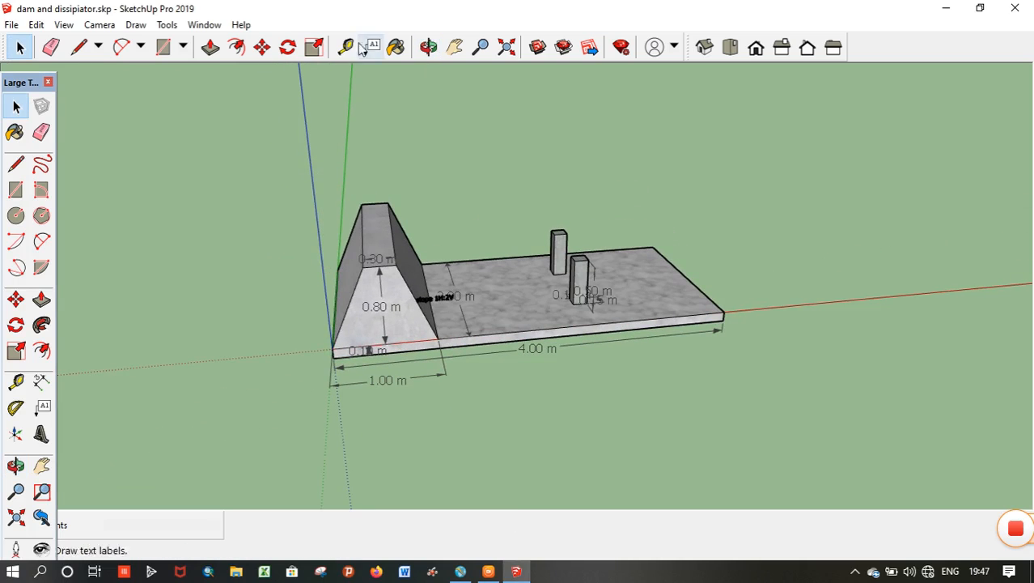
pyautogui.click(42, 381)
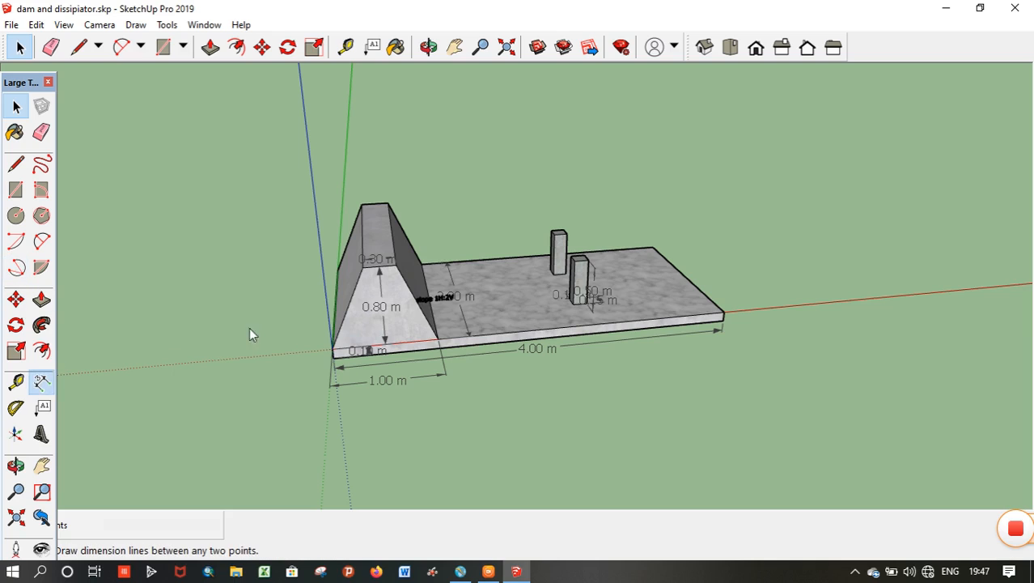
pyautogui.moveTo(249, 327); pyautogui.dragTo(372, 233, button='middle')
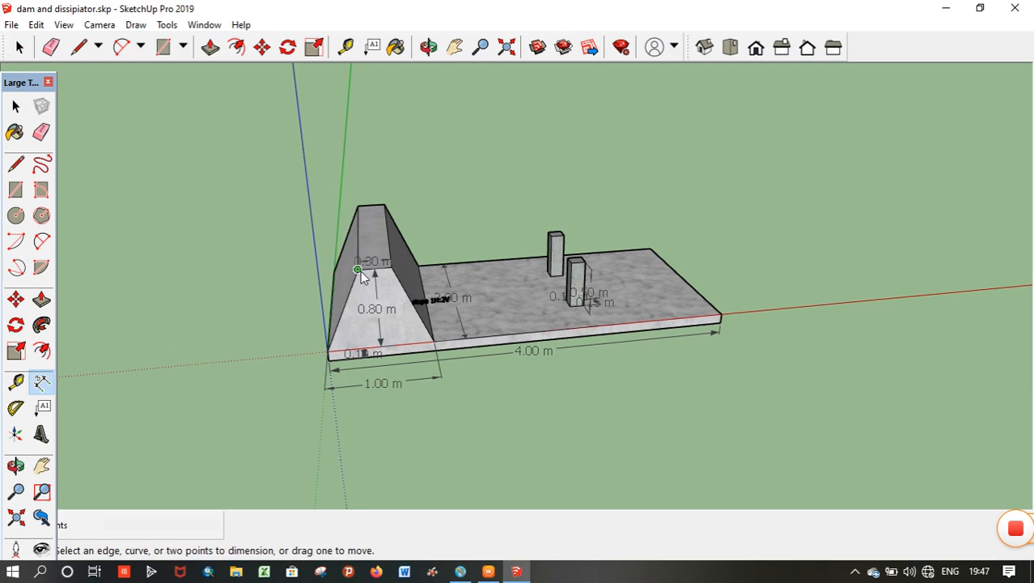
pyautogui.click(359, 270)
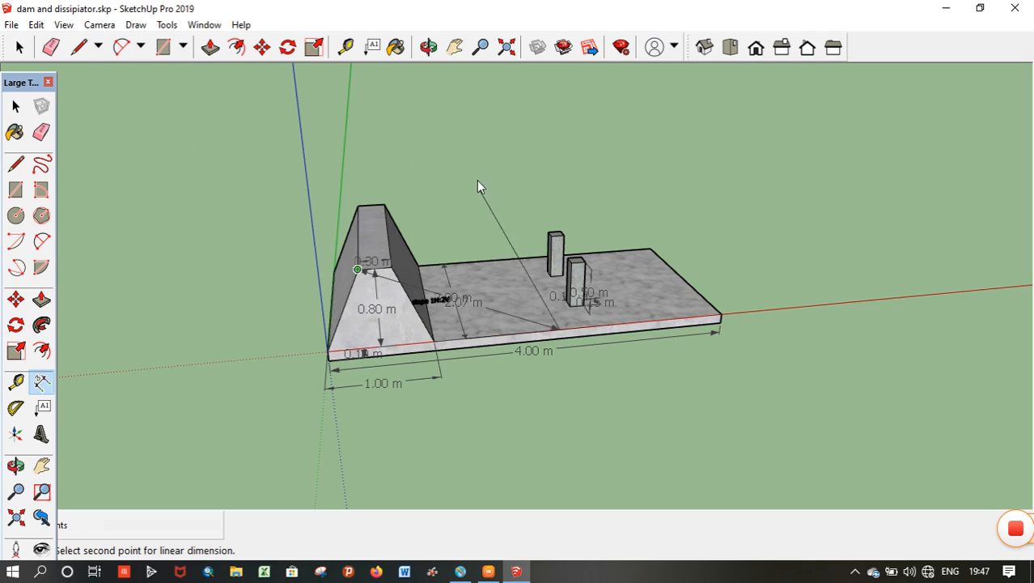
pyautogui.click(454, 47)
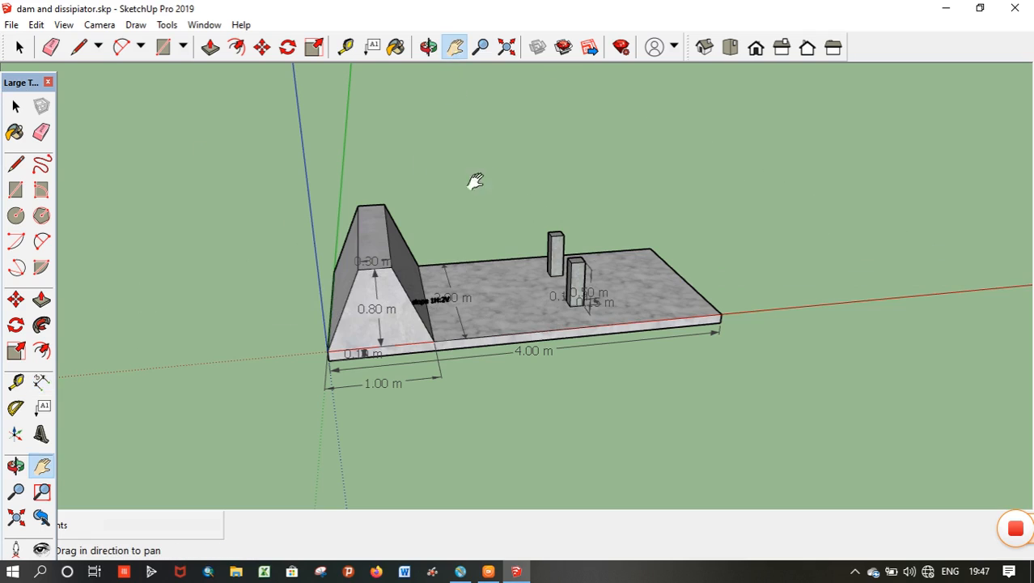
pyautogui.moveTo(454, 217)
pyautogui.mouseDown()
pyautogui.moveTo(520, 182)
pyautogui.moveTo(508, 129)
pyautogui.mouseUp()
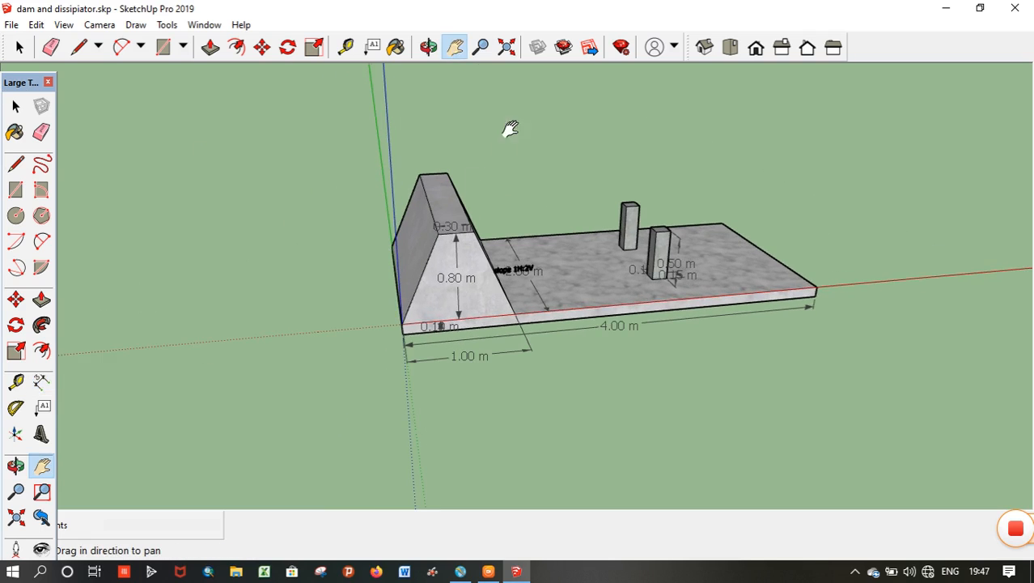
pyautogui.click(481, 49)
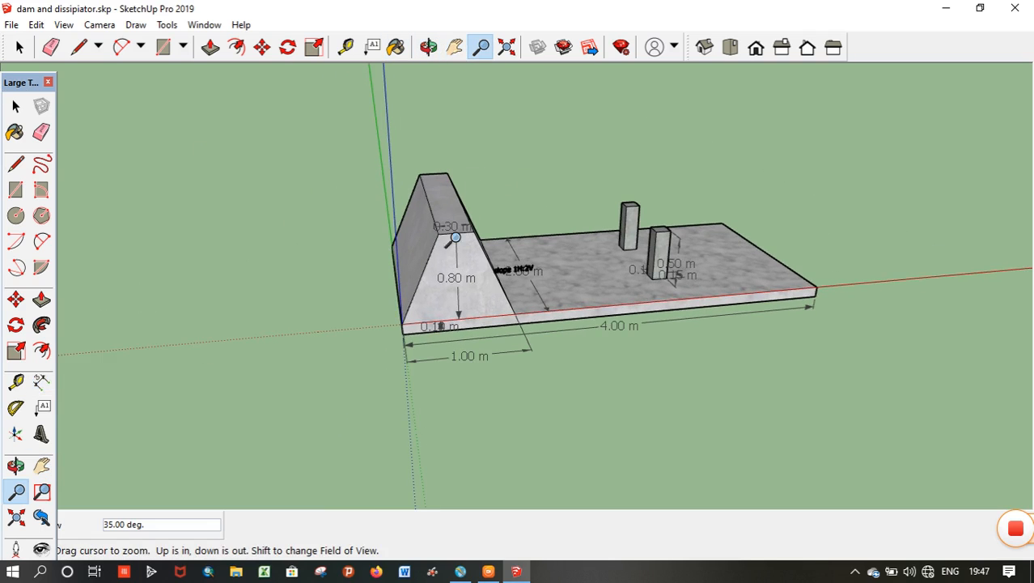
pyautogui.moveTo(452, 239); pyautogui.dragTo(433, 83)
pyautogui.scroll(5, 314, 76)
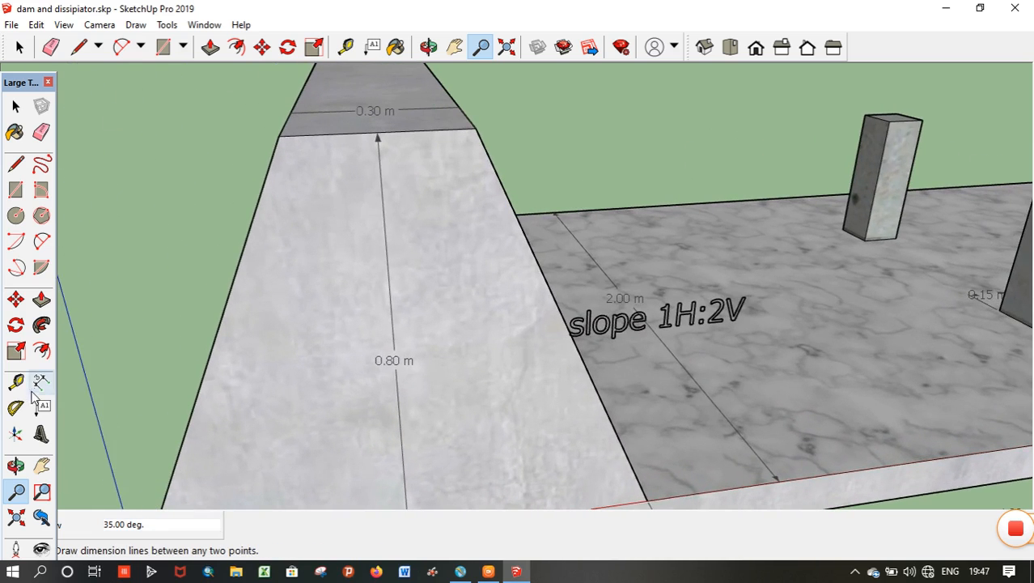
pyautogui.click(41, 384)
pyautogui.click(279, 137)
pyautogui.scroll(1, 273, 132)
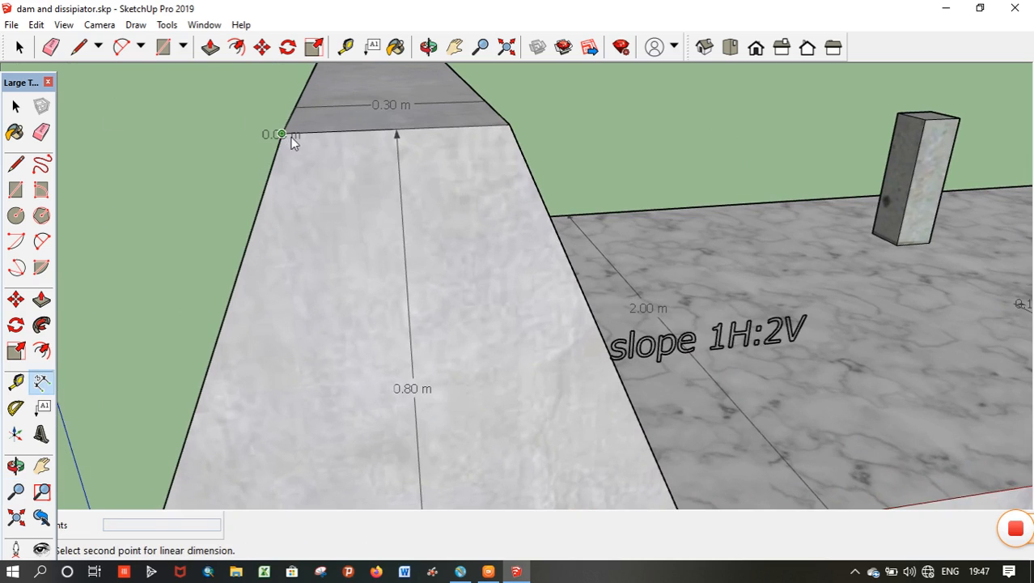
pyautogui.scroll(-1, 298, 90)
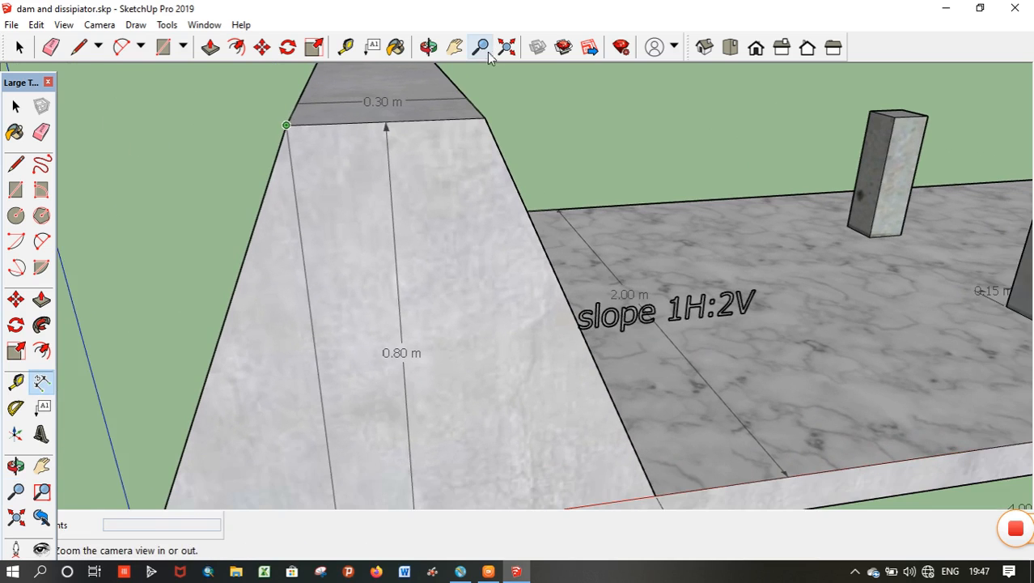
pyautogui.click(455, 48)
pyautogui.moveTo(382, 156); pyautogui.dragTo(394, 158)
pyautogui.moveTo(578, 168); pyautogui.dragTo(587, 165)
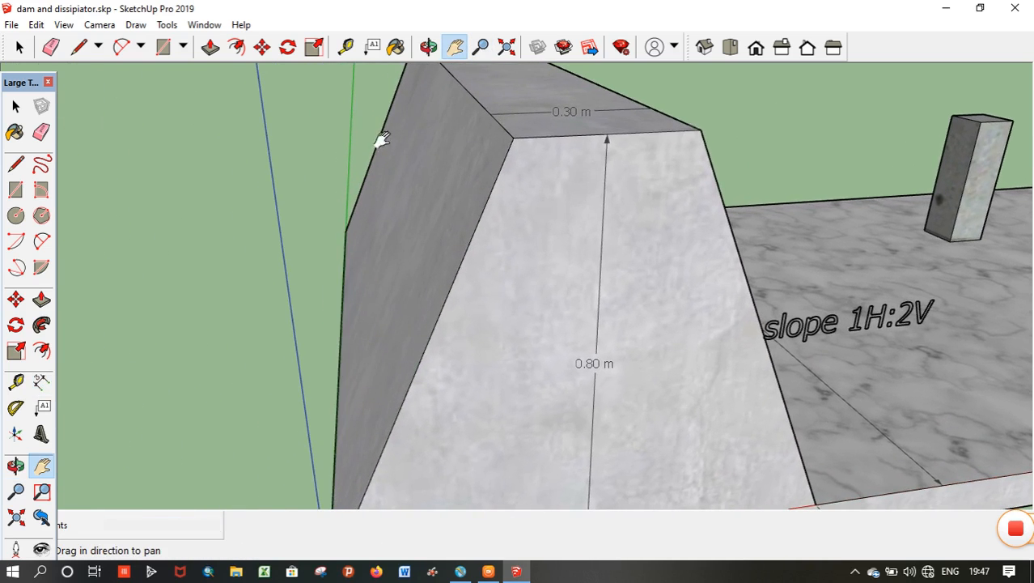
# Place a 0.35 m Tape Measure guide from the crest's near upstream corner horizontally to the vertical axis.
pyautogui.click(15, 381)
pyautogui.scroll(-1, 286, 247)
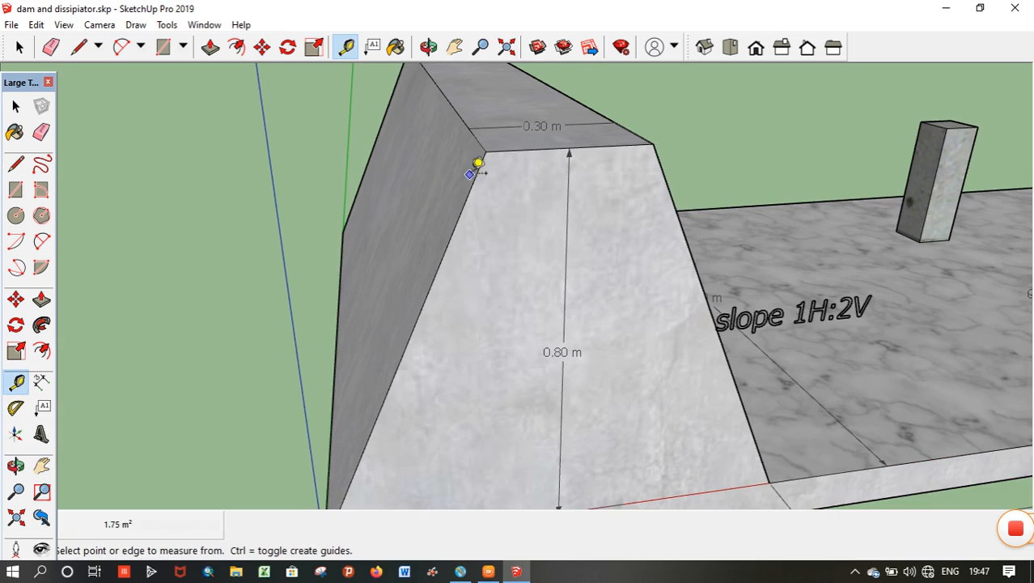
pyautogui.click(486, 150)
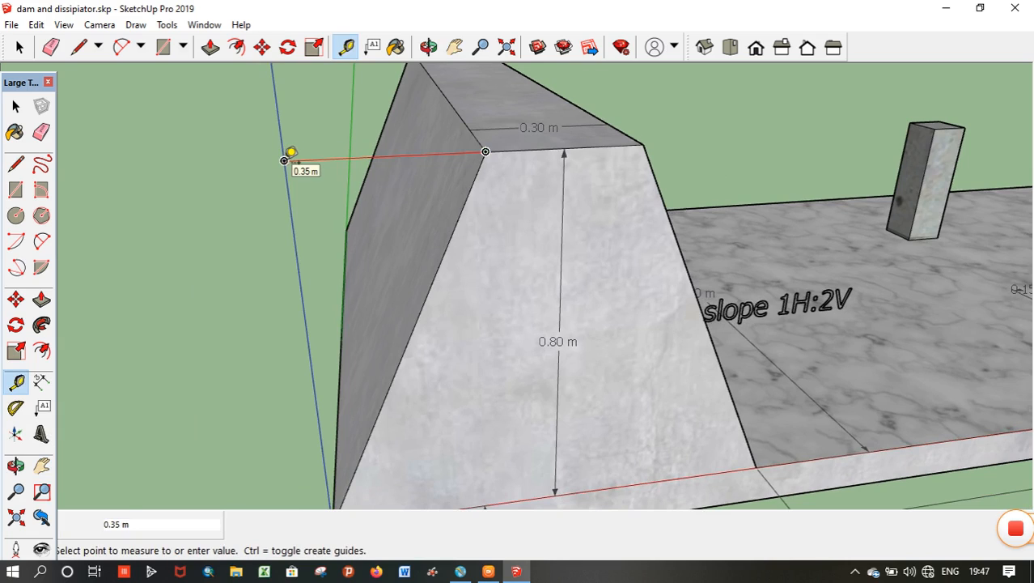
pyautogui.write('0.35')
pyautogui.press('Return')
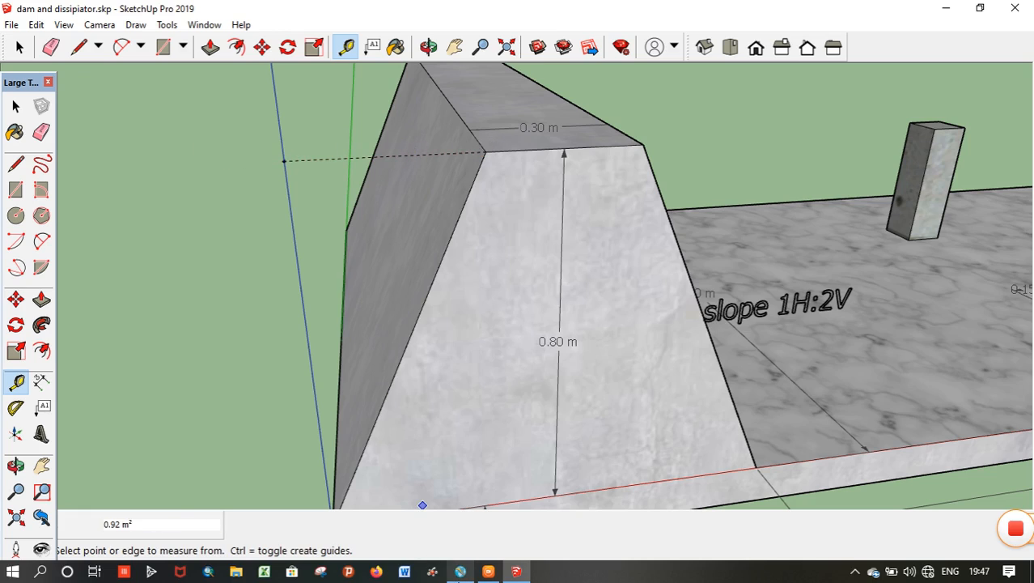
# Return to FLOW-3D and set Mesh Plane 3 in the X direction of mesh block 1 to 4 m.
pyautogui.moveTo(460, 567)
pyautogui.click(469, 498)
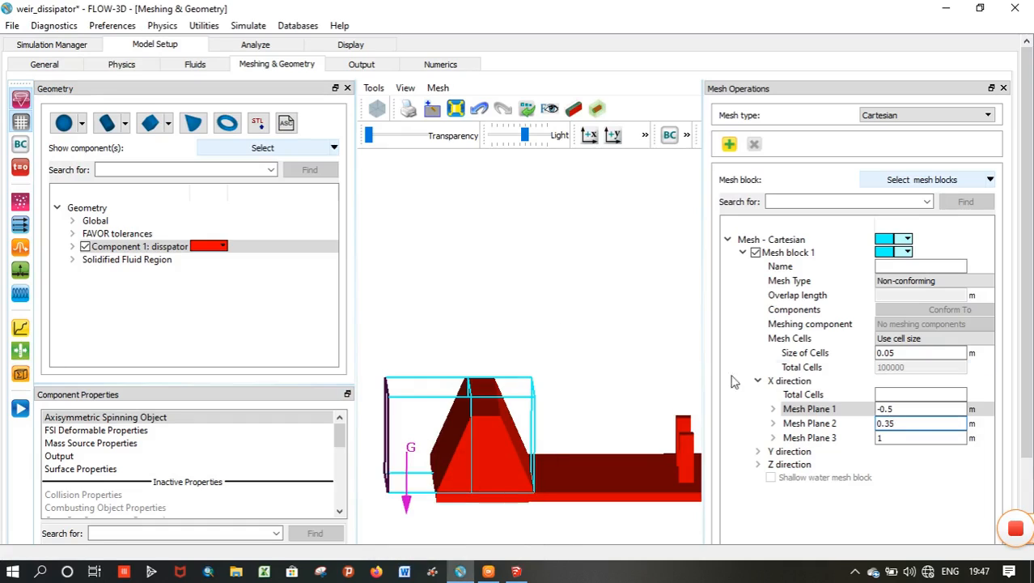
pyautogui.click(900, 437)
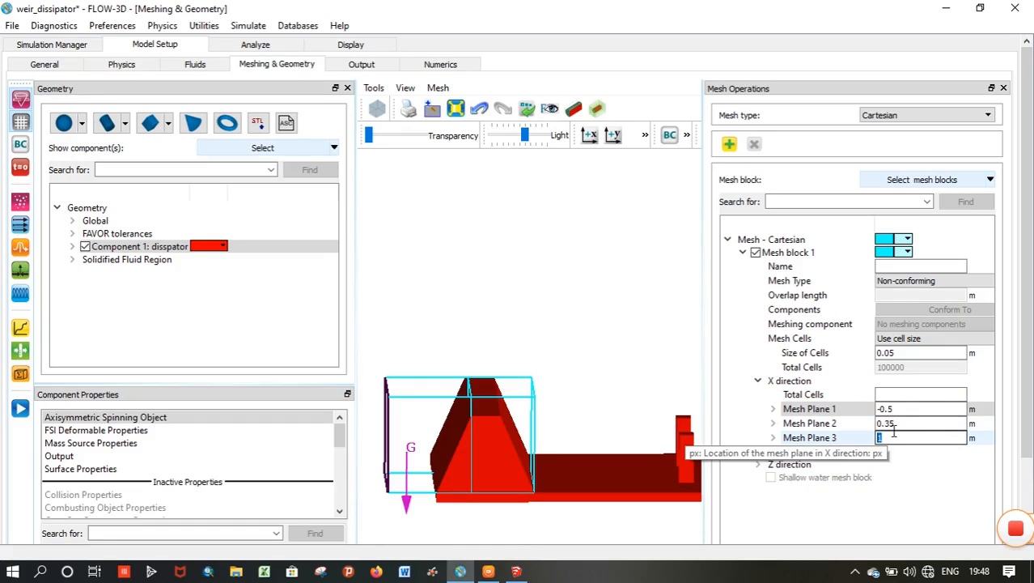
pyautogui.write('4')
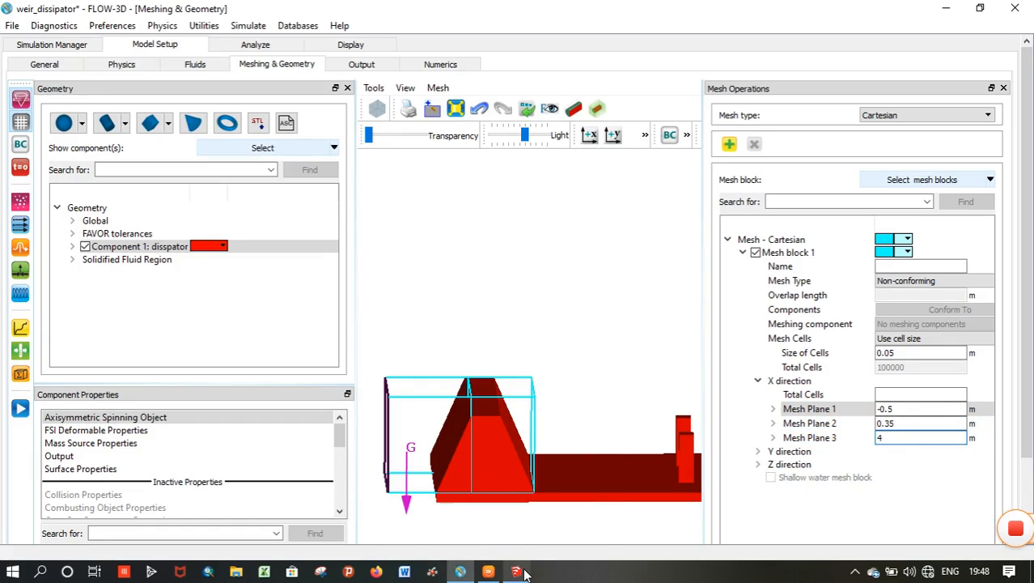
# Switch to SketchUp and check the distance upstream from the dam's origin corner along the X axis, with the whole model in view.
pyautogui.moveTo(525, 573)
pyautogui.click(528, 536)
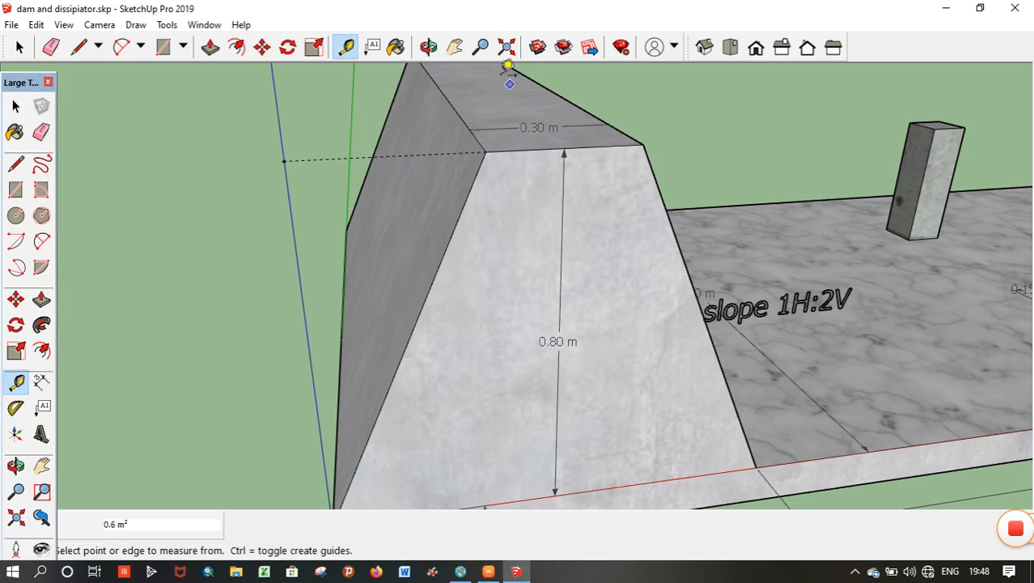
pyautogui.click(480, 47)
pyautogui.moveTo(473, 76); pyautogui.dragTo(502, 415)
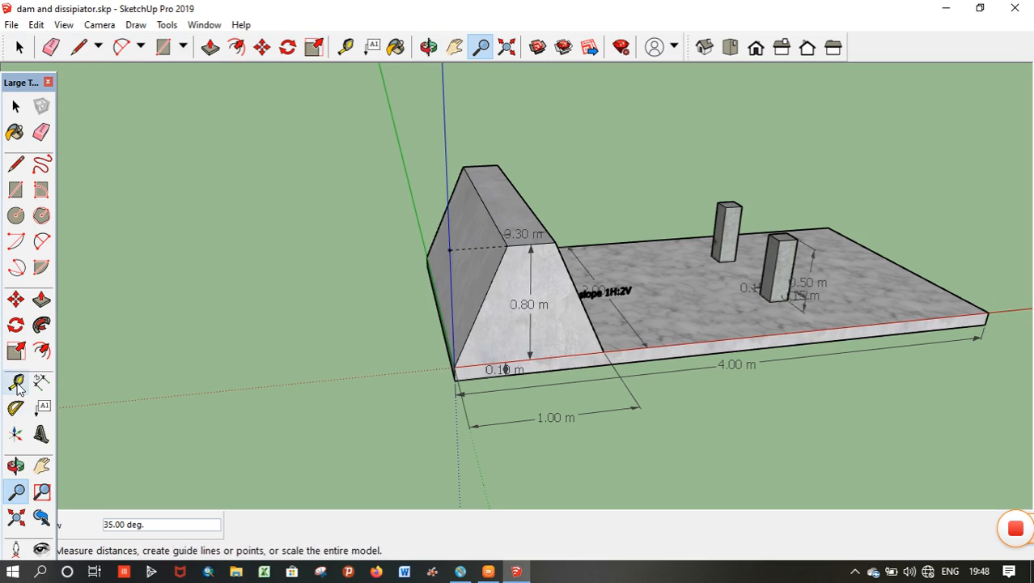
pyautogui.click(41, 382)
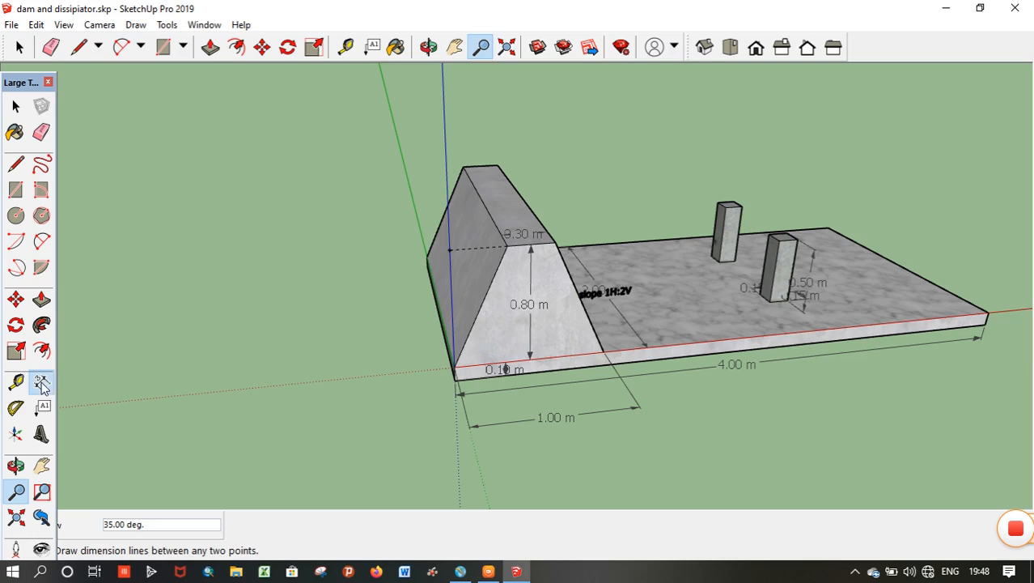
pyautogui.click(455, 370)
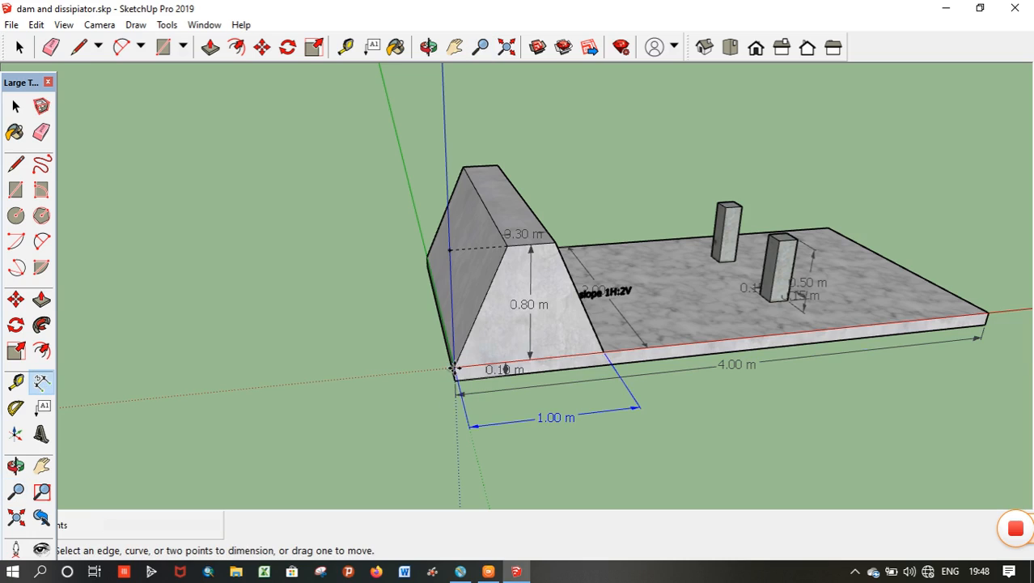
pyautogui.click(454, 368)
pyautogui.press('Escape')
pyautogui.click(455, 368)
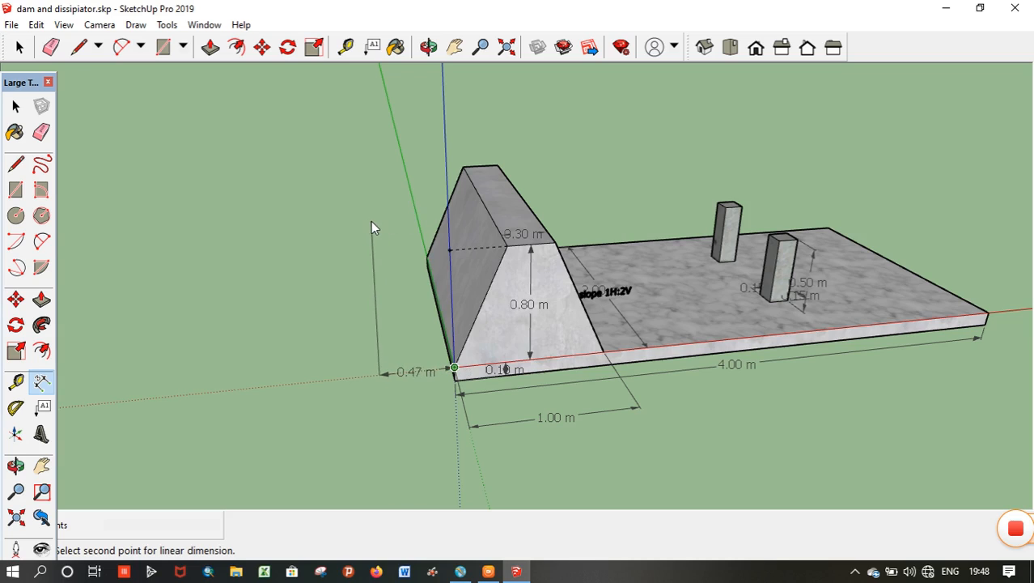
# Return to FLOW-3D, check the extended mesh block around the slab and expand its Y direction settings.
pyautogui.moveTo(462, 573)
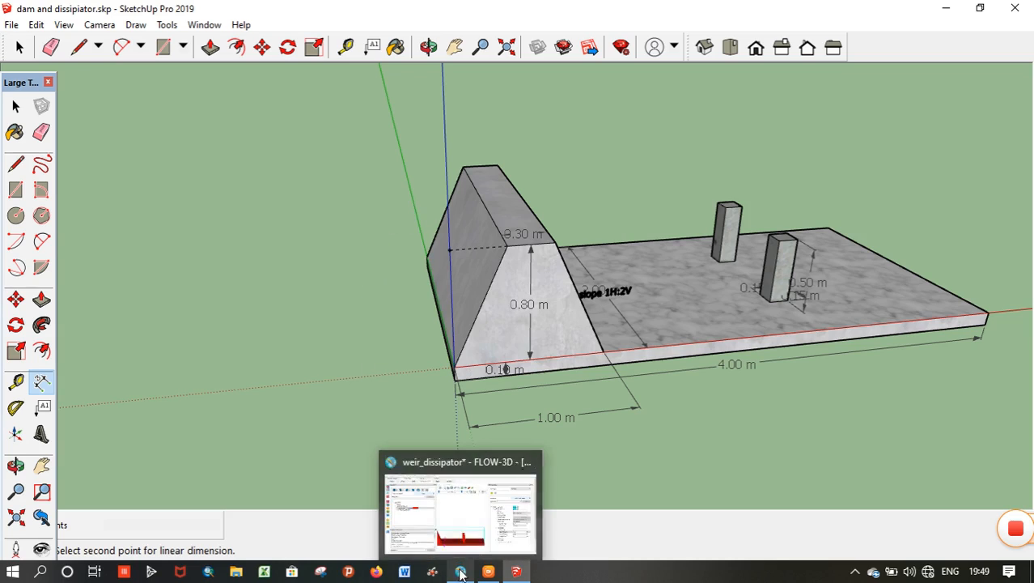
pyautogui.click(441, 474)
pyautogui.click(583, 320)
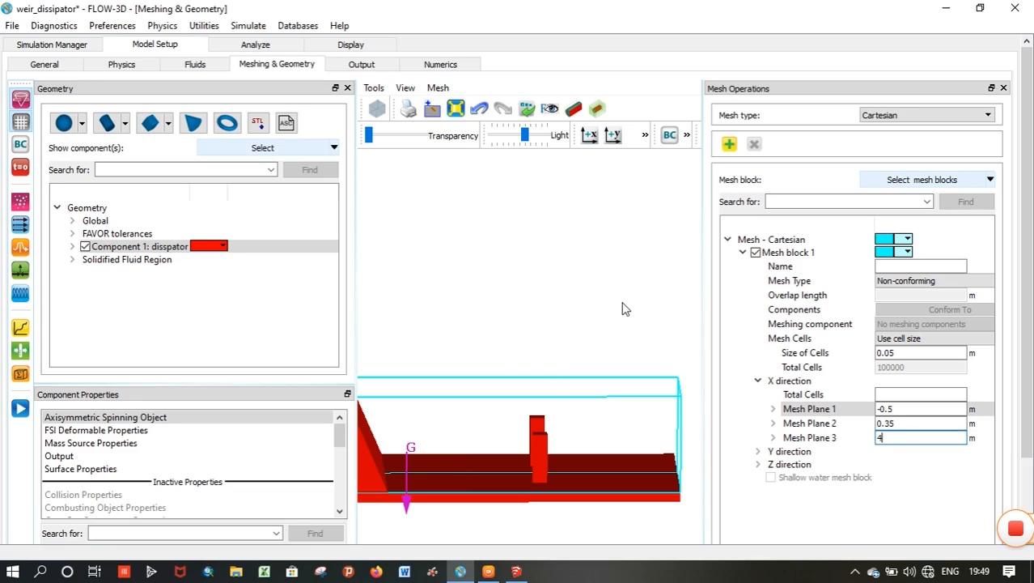
pyautogui.scroll(-3, 1027, 323)
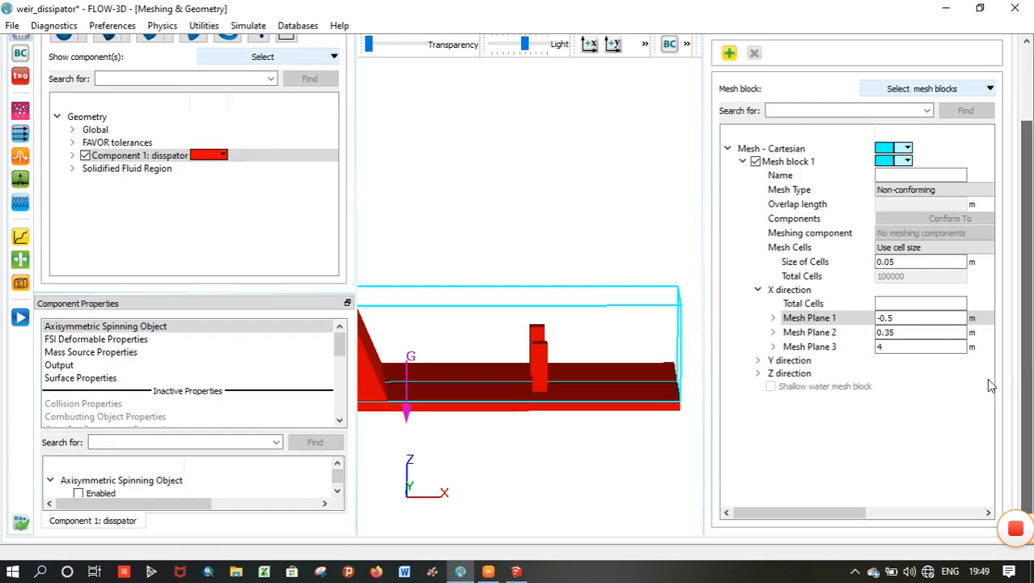
pyautogui.click(759, 361)
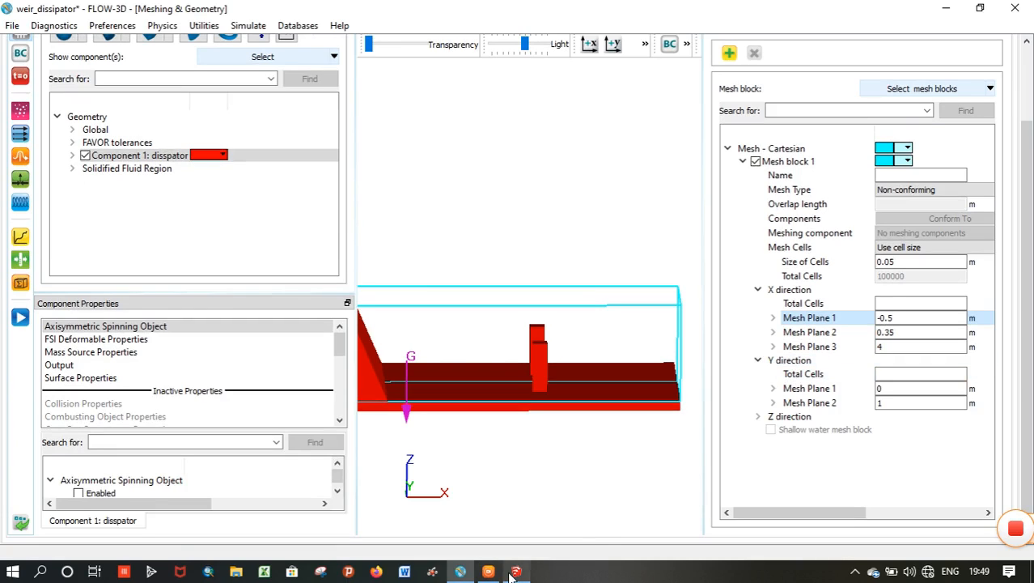
# Switch to SketchUp and examine the dam and slab from the downstream side, checking the slab's width across the Y direction.
pyautogui.moveTo(515, 572)
pyautogui.click(511, 537)
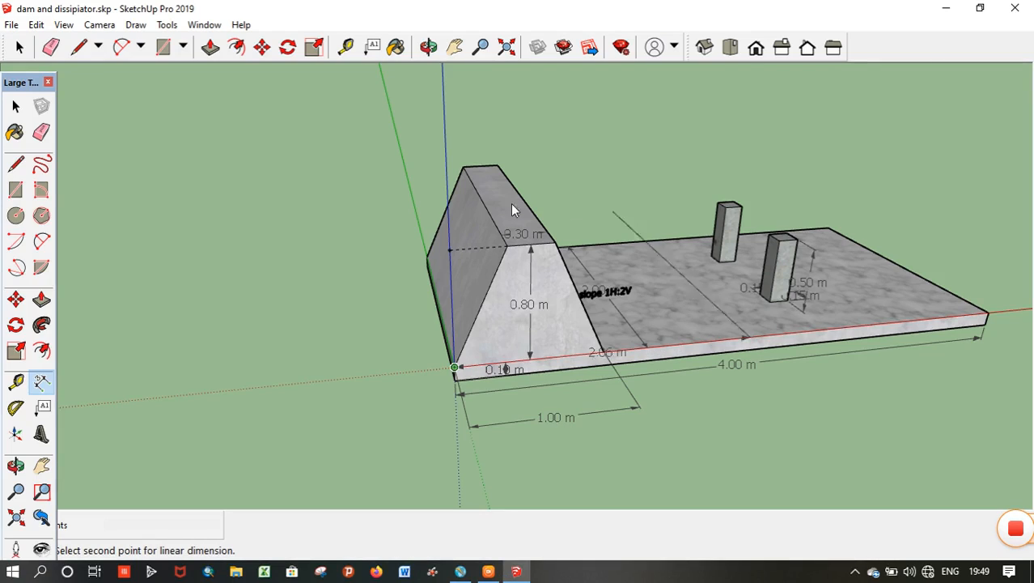
pyautogui.click(15, 106)
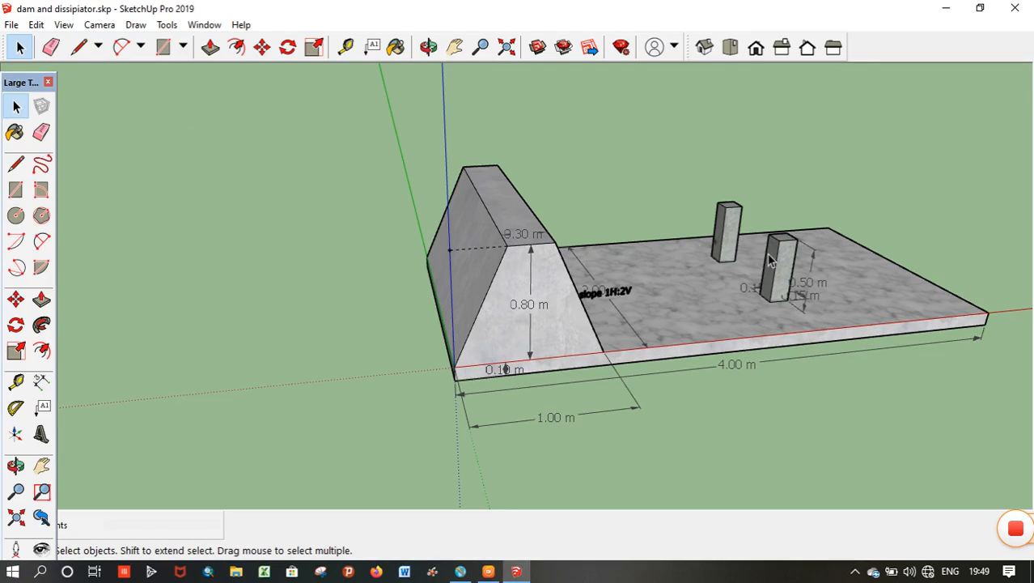
pyautogui.scroll(1, 640, 327)
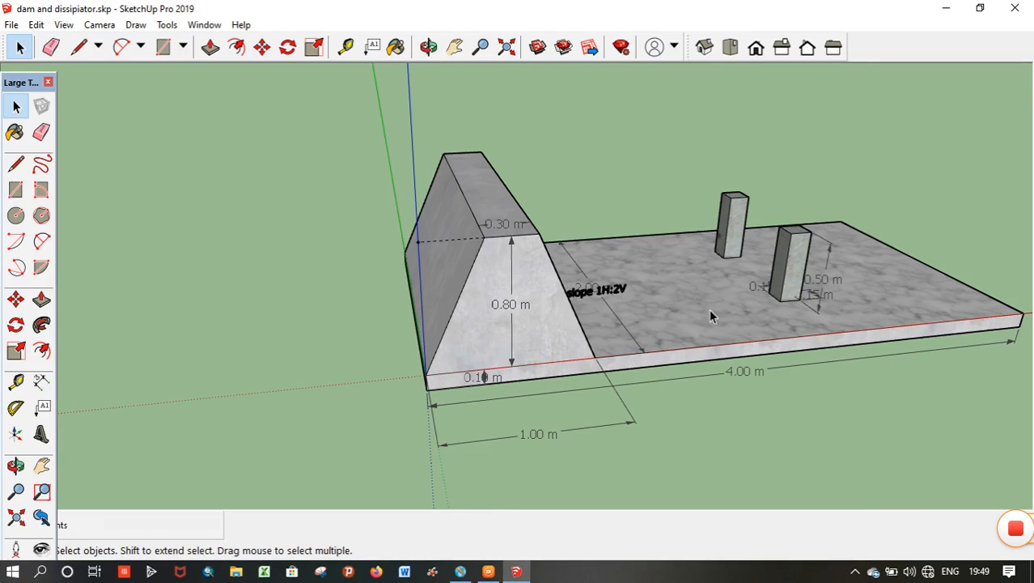
pyautogui.click(428, 46)
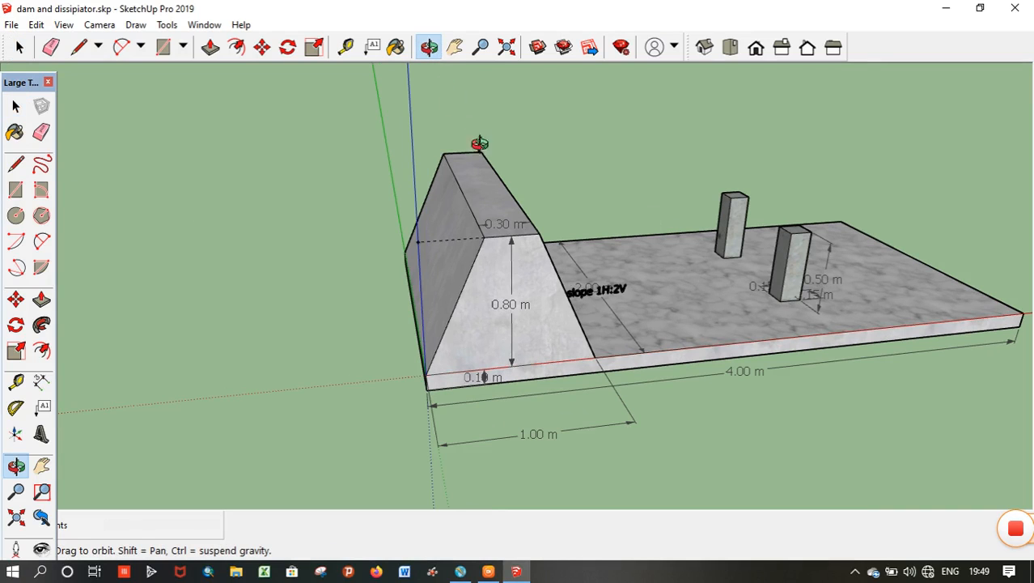
pyautogui.moveTo(750, 260); pyautogui.dragTo(485, 271)
pyautogui.moveTo(800, 470); pyautogui.dragTo(850, 360)
pyautogui.click(455, 46)
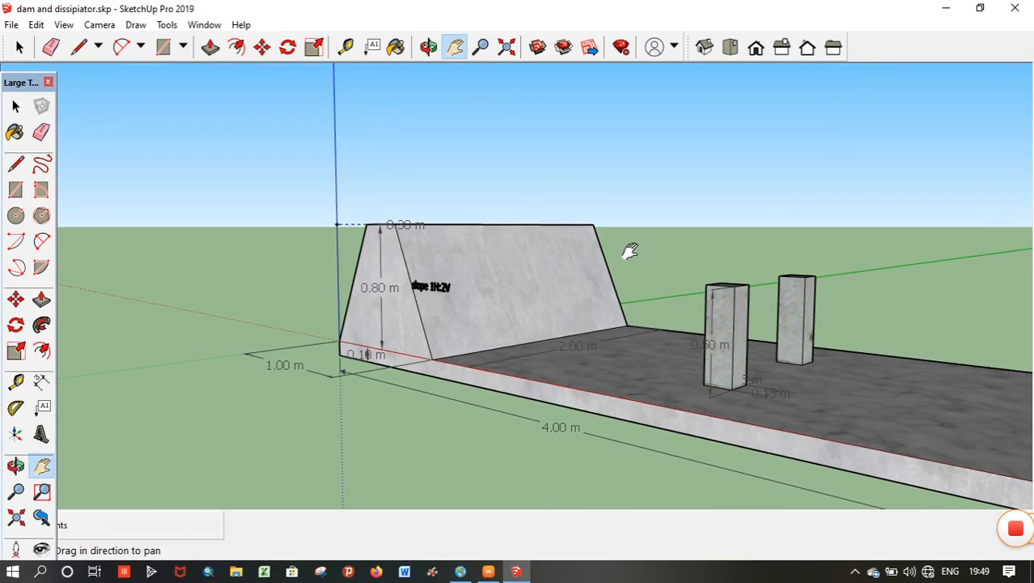
pyautogui.moveTo(742, 349); pyautogui.dragTo(576, 300)
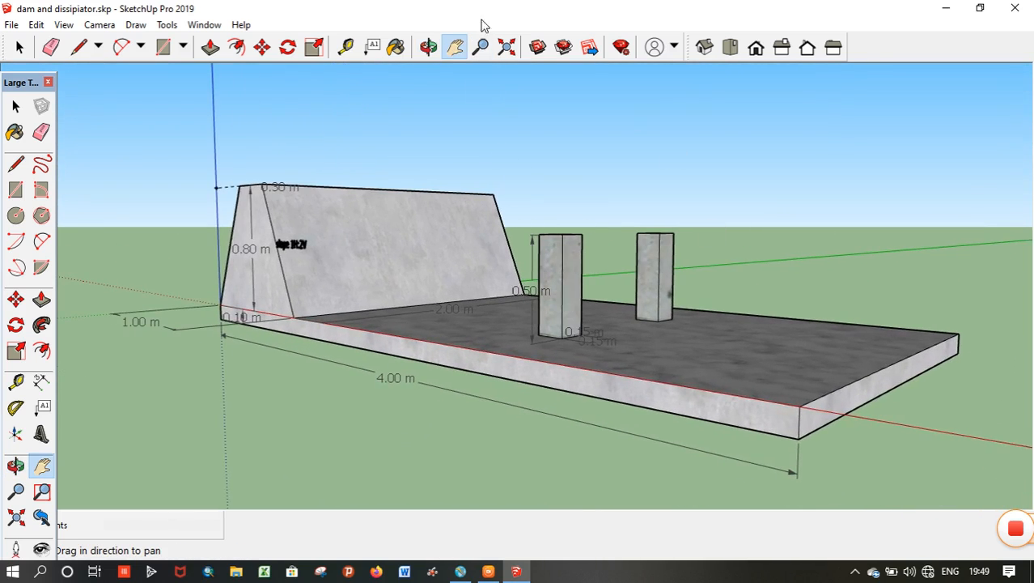
pyautogui.click(429, 46)
pyautogui.moveTo(583, 172); pyautogui.dragTo(422, 180)
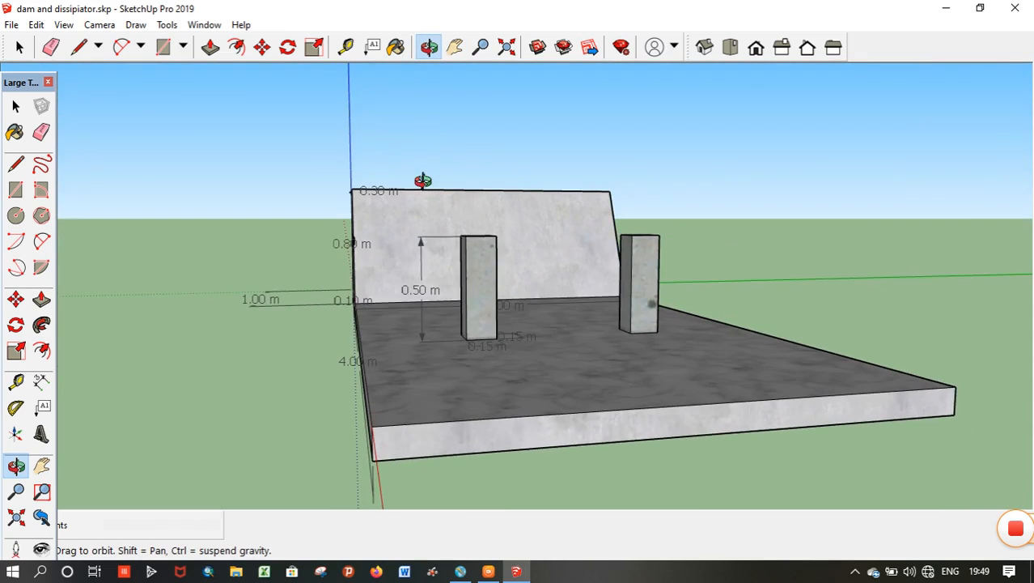
pyautogui.moveTo(387, 326); pyautogui.dragTo(595, 243)
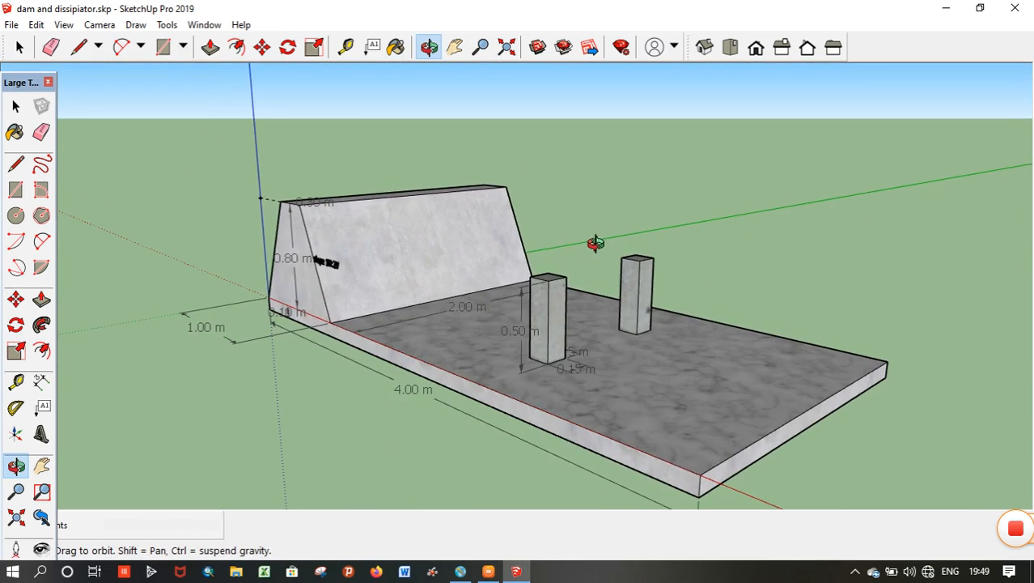
pyautogui.moveTo(468, 276); pyautogui.dragTo(531, 288)
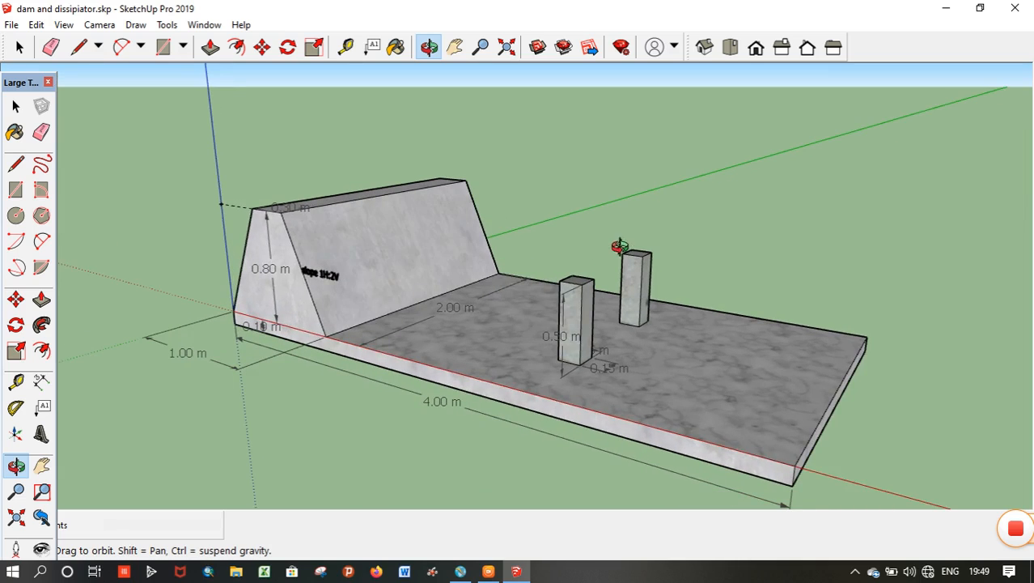
pyautogui.moveTo(387, 327); pyautogui.dragTo(353, 346)
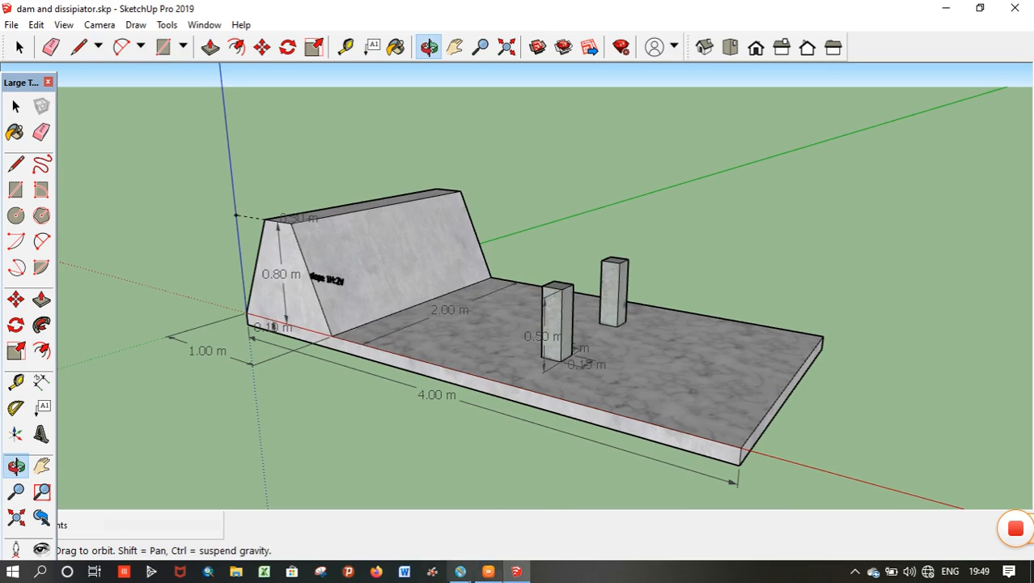
# Return to FLOW-3D and set Mesh Plane 2 in the Y direction of mesh block 1 to 2 m.
pyautogui.moveTo(461, 571)
pyautogui.click(462, 518)
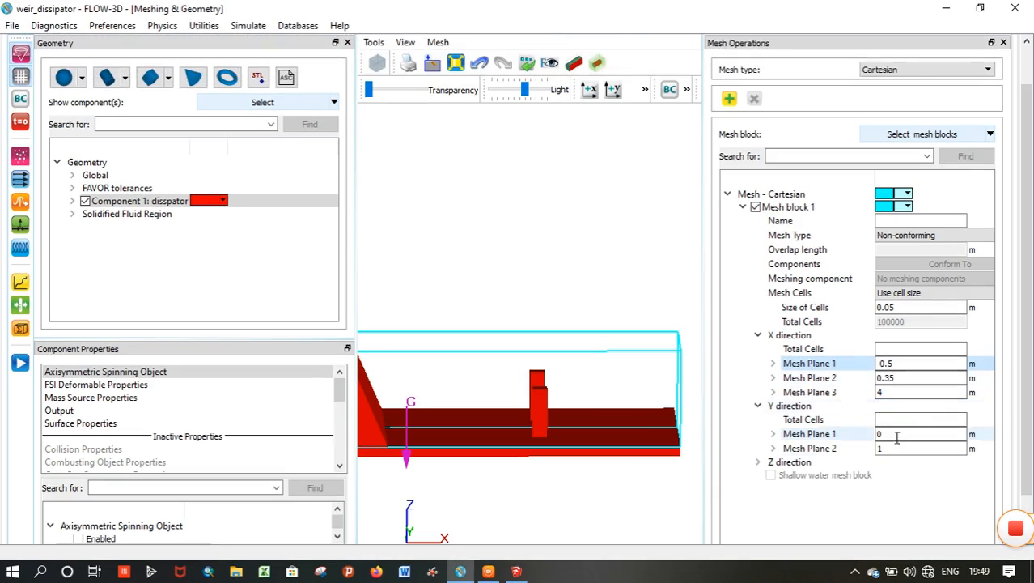
pyautogui.doubleClick(903, 448)
pyautogui.write('2')
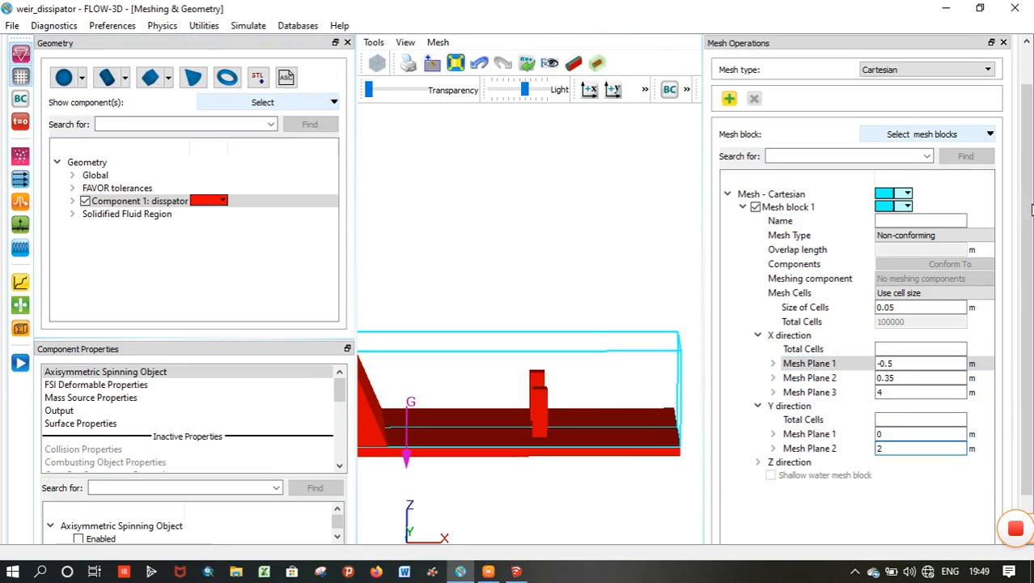
pyautogui.scroll(-1, 1031, 209)
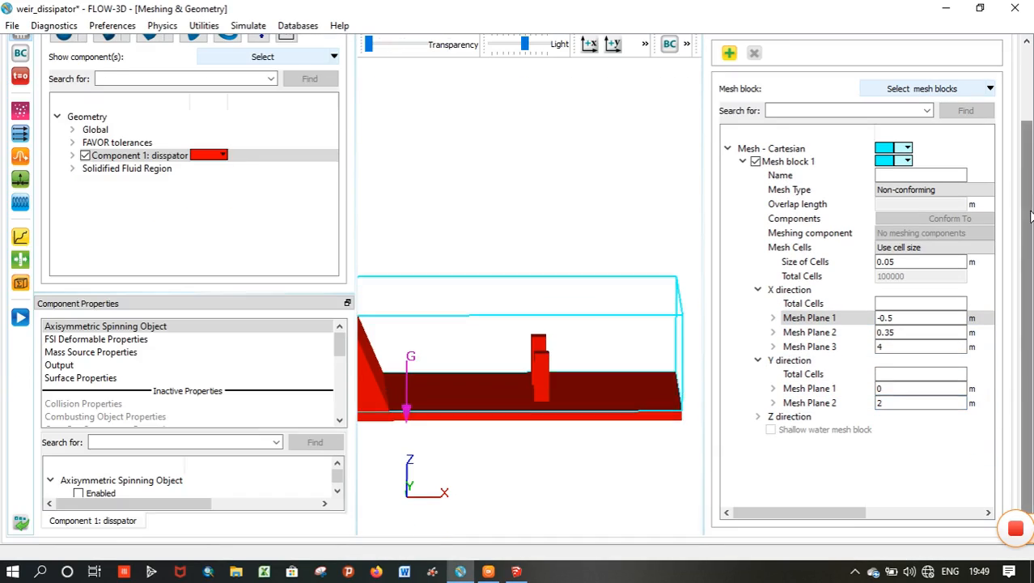
pyautogui.scroll(2, 773, 413)
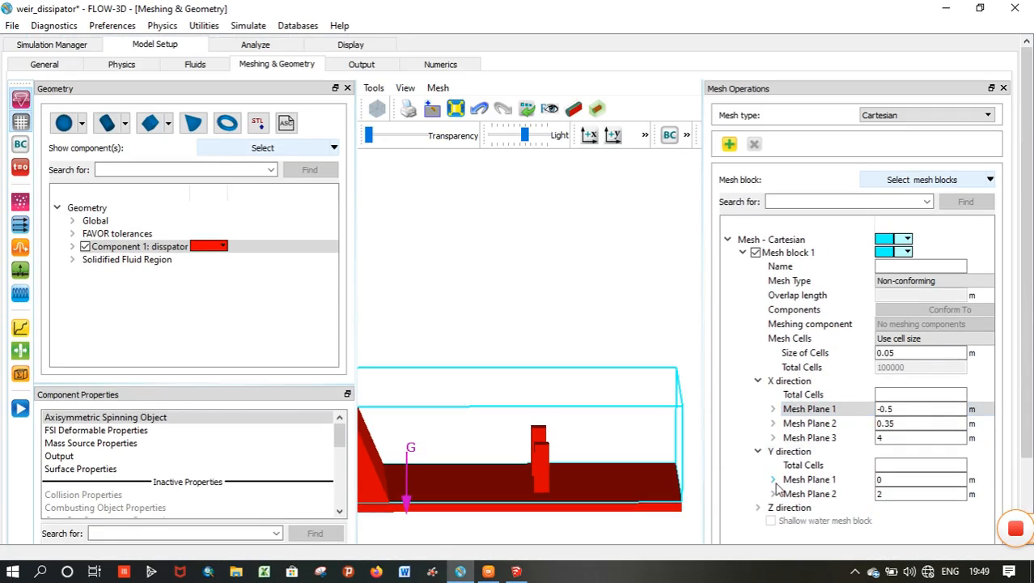
# Expand the Z direction settings of mesh block 1 and add a new Z mesh plane at -0.1 m.
pyautogui.scroll(-2, 775, 485)
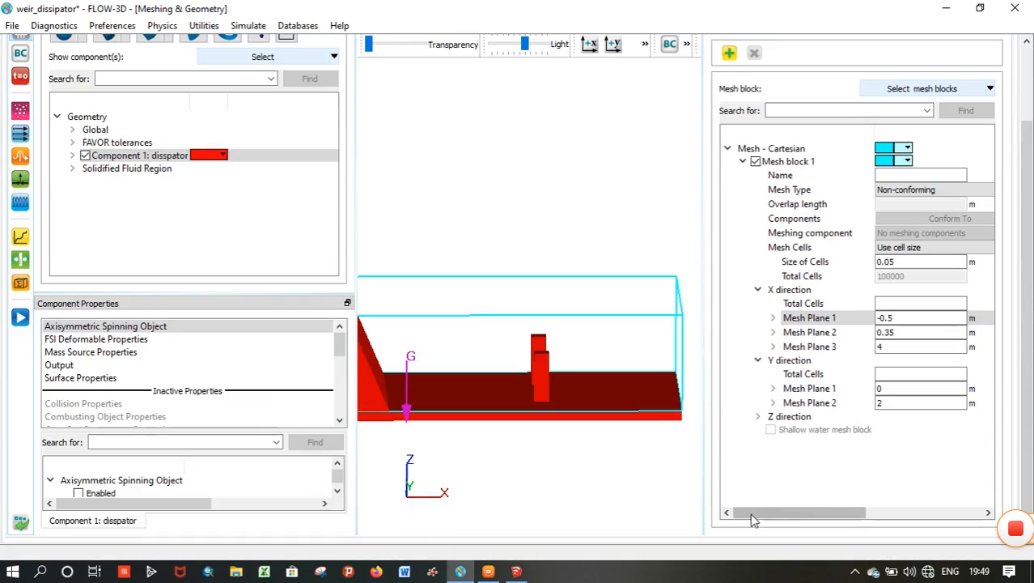
pyautogui.click(759, 418)
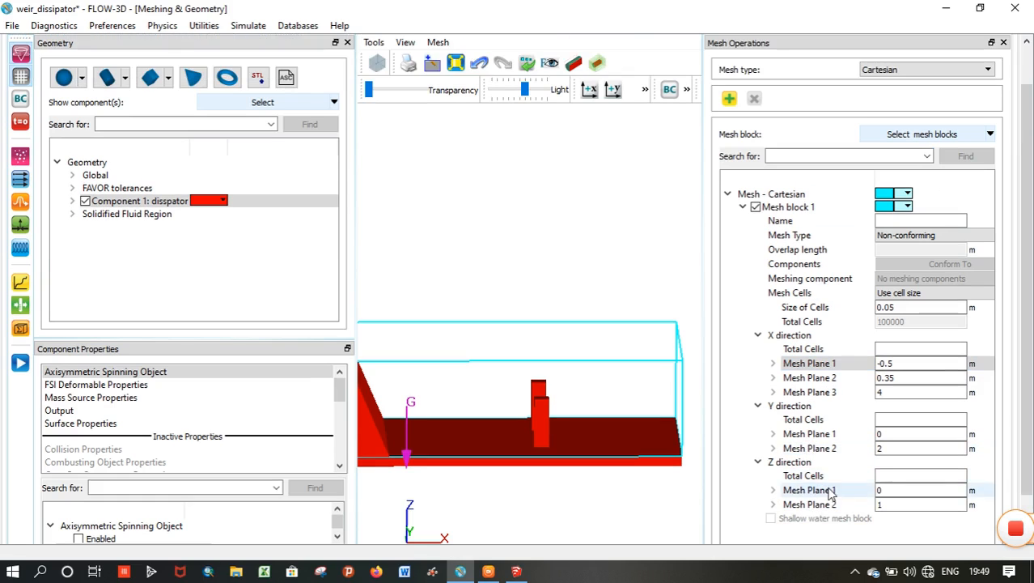
pyautogui.click(827, 491)
pyautogui.rightClick(830, 492)
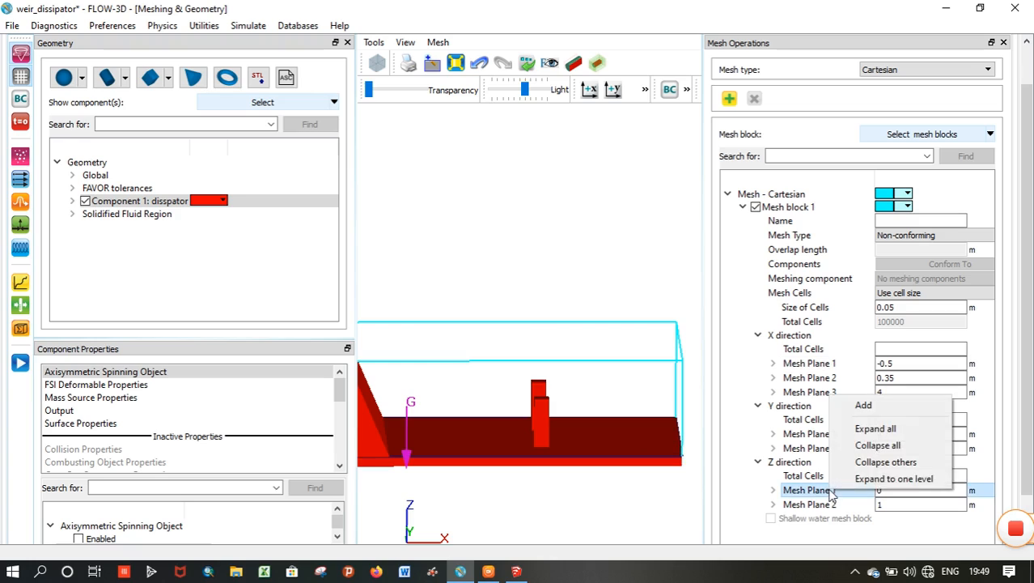
pyautogui.click(866, 405)
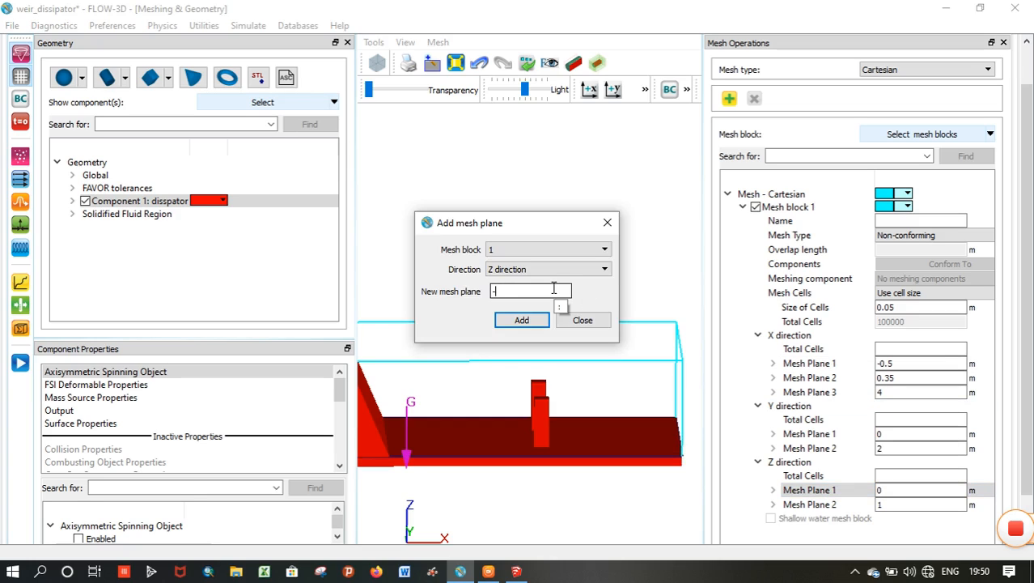
pyautogui.click(522, 320)
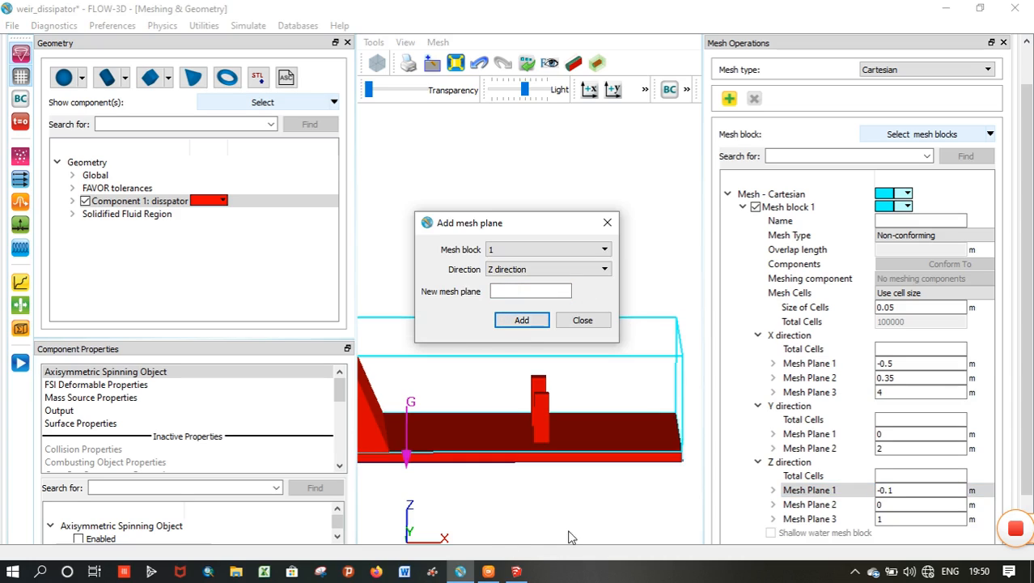
pyautogui.click(809, 506)
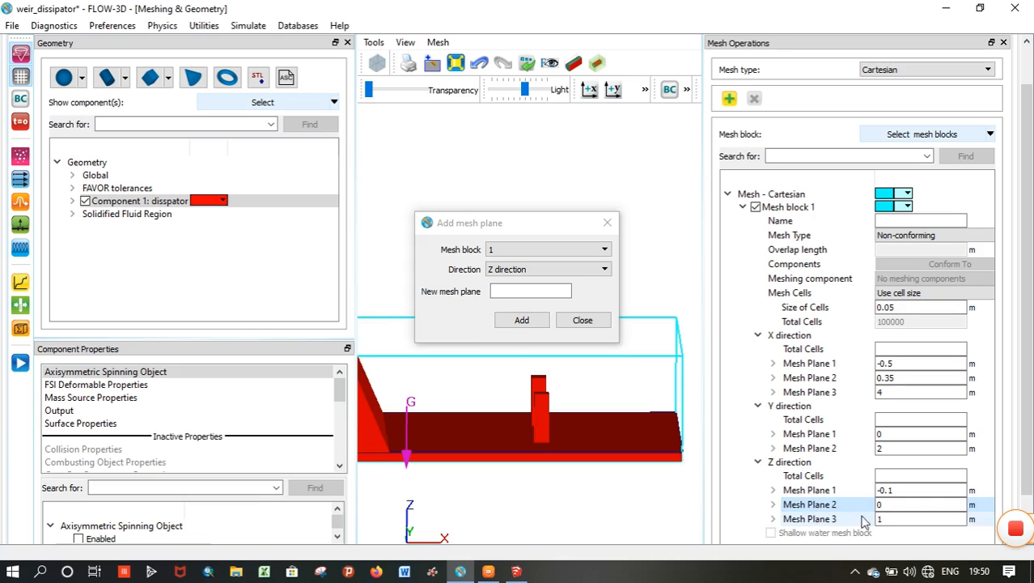
pyautogui.click(610, 238)
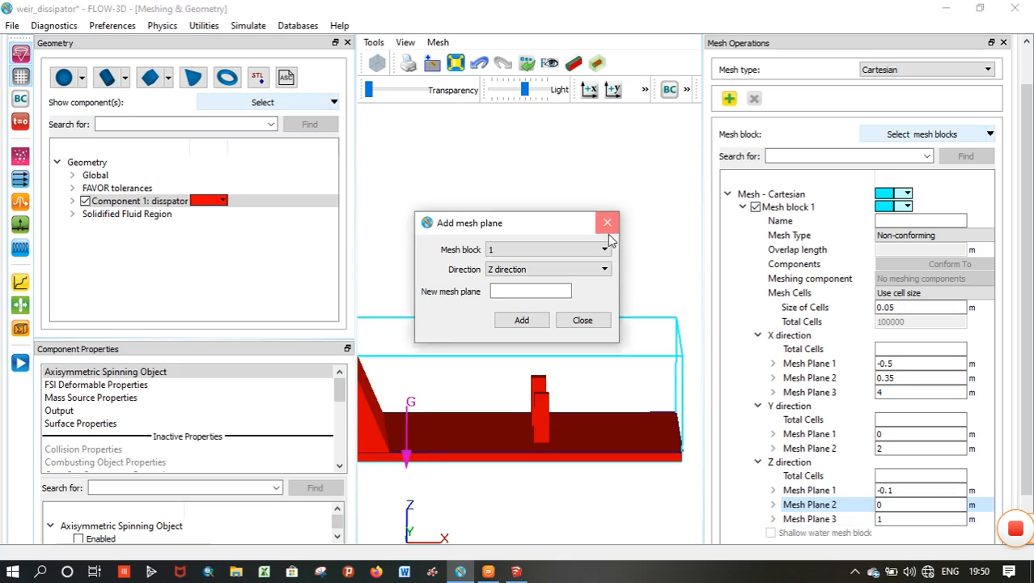
pyautogui.click(609, 232)
# Switch to SketchUp and check the dam's height above the origin and the slab's thickness from the upstream side.
pyautogui.moveTo(516, 571)
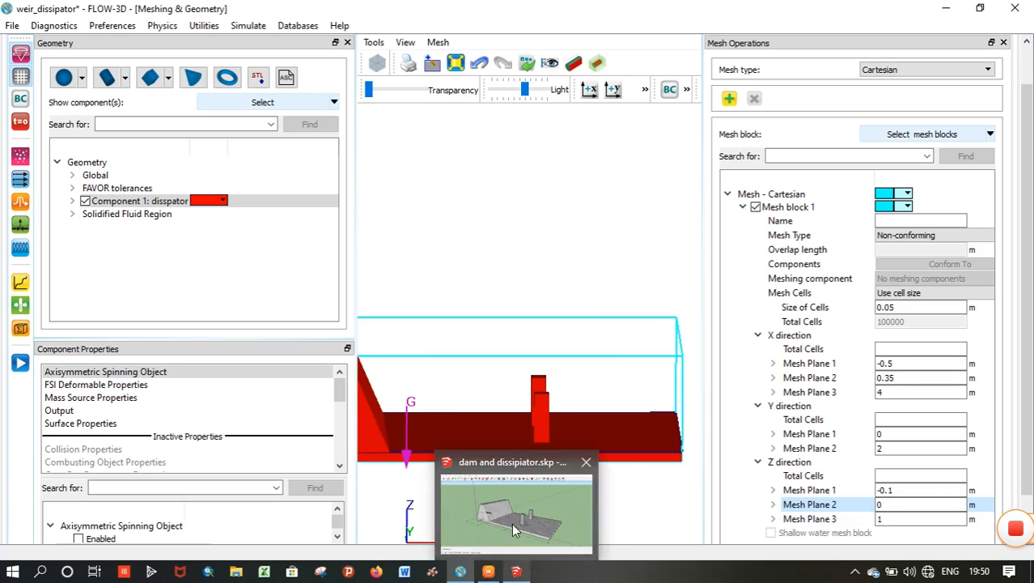
pyautogui.click(512, 523)
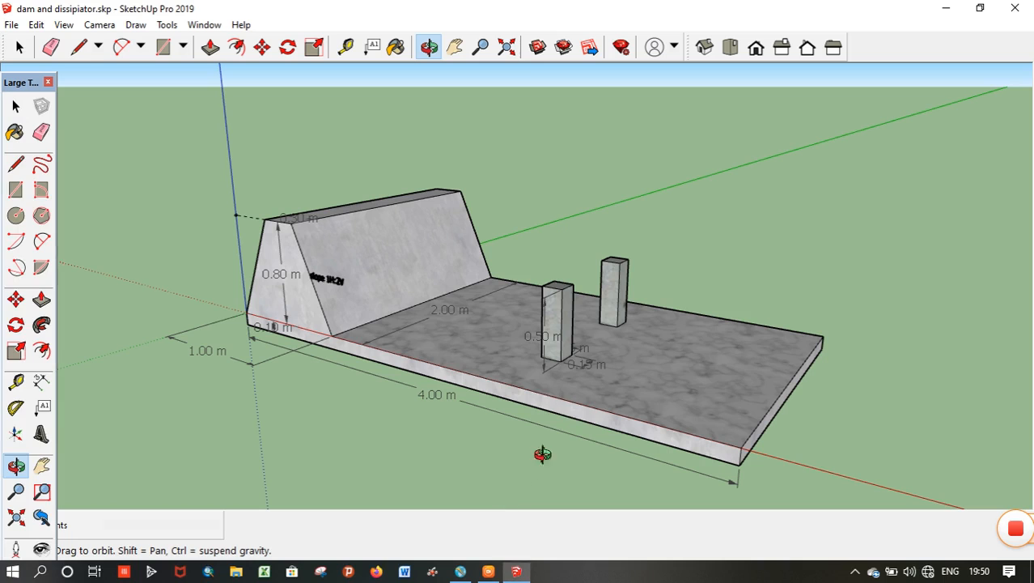
pyautogui.click(429, 47)
pyautogui.moveTo(356, 209); pyautogui.dragTo(585, 146)
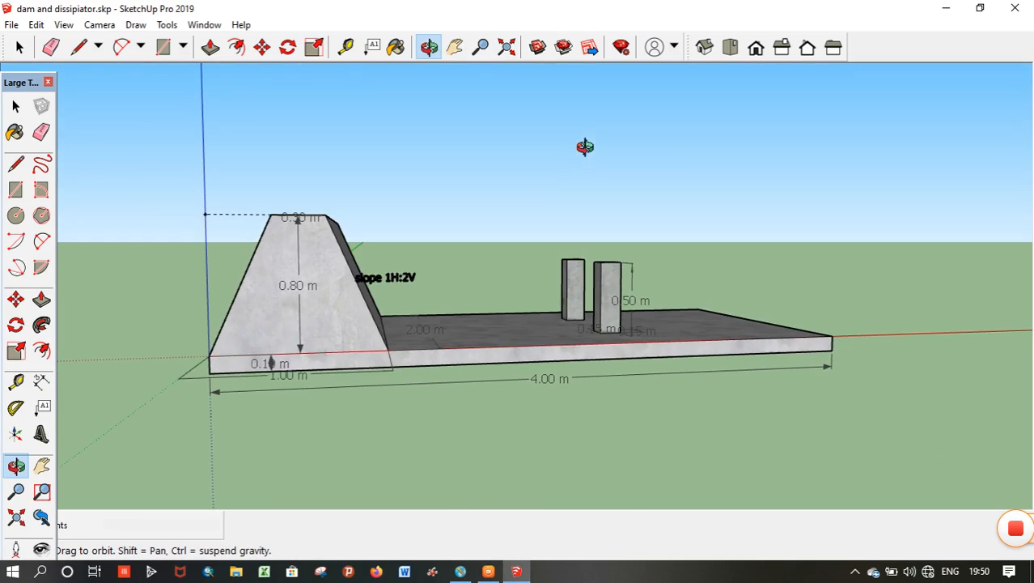
pyautogui.moveTo(254, 359); pyautogui.dragTo(397, 326)
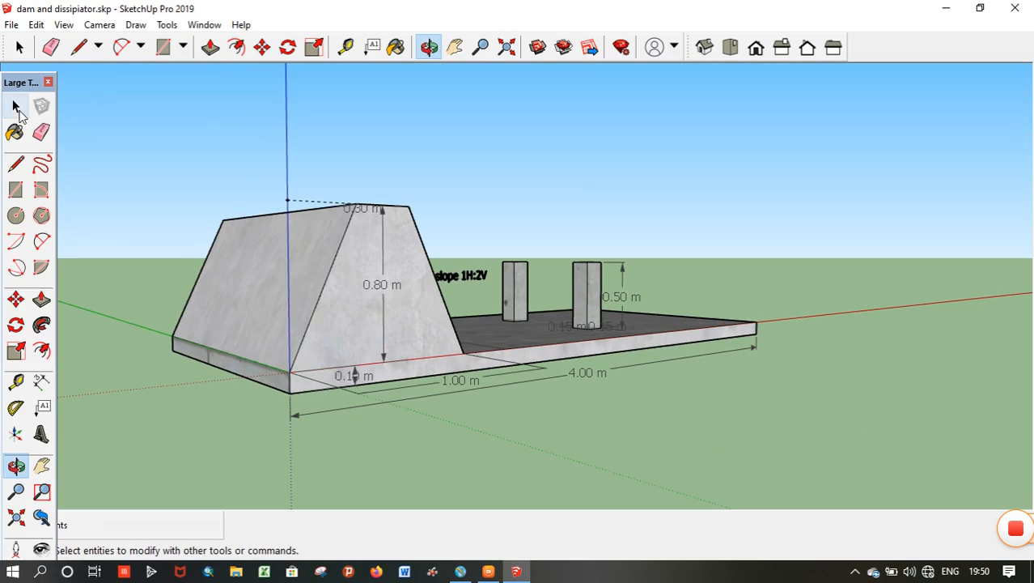
pyautogui.click(17, 108)
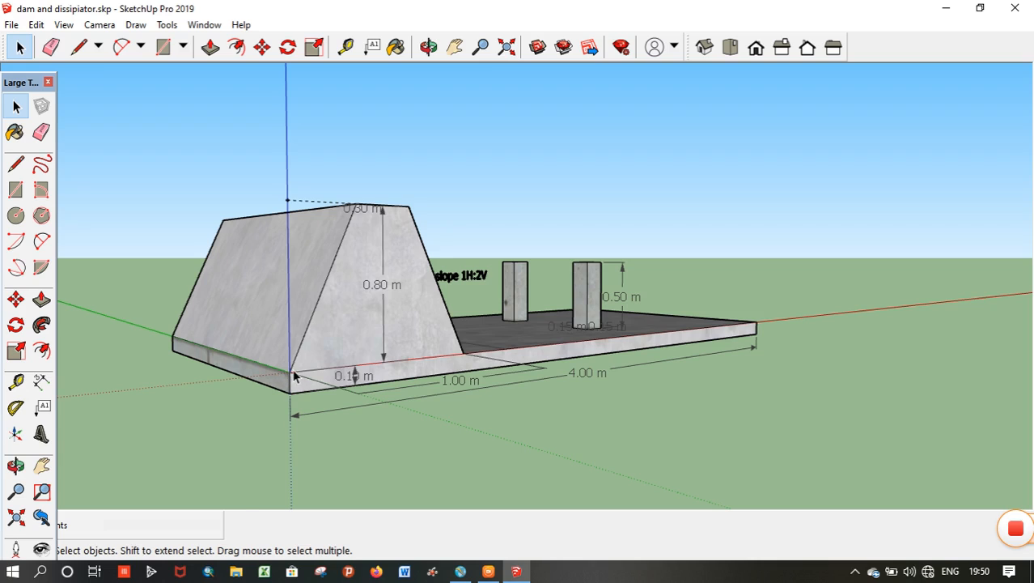
# Return to FLOW-3D and set Mesh Plane 2 in the Z direction of mesh block 1 to 0.8 m.
pyautogui.click(462, 573)
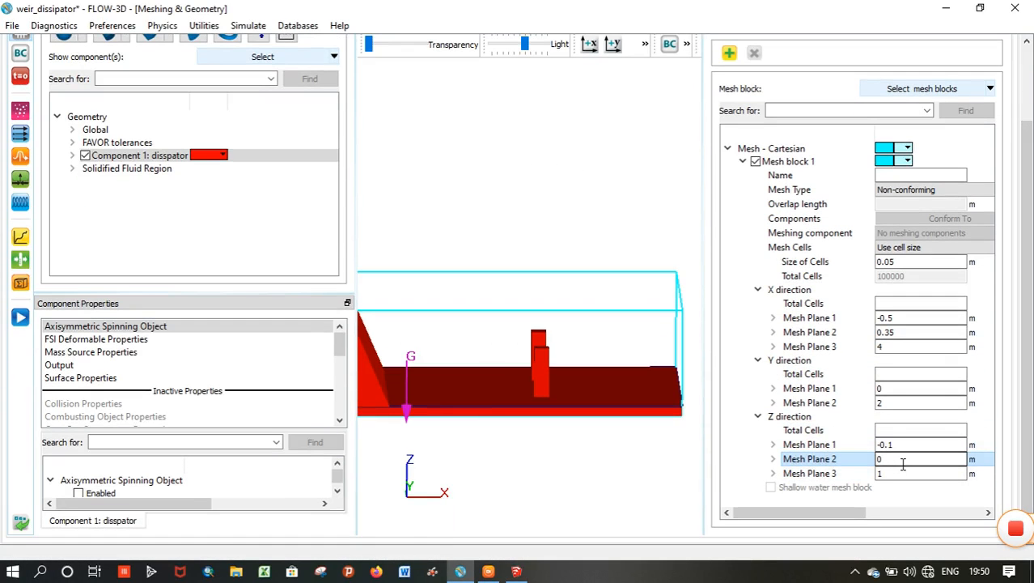
pyautogui.click(903, 472)
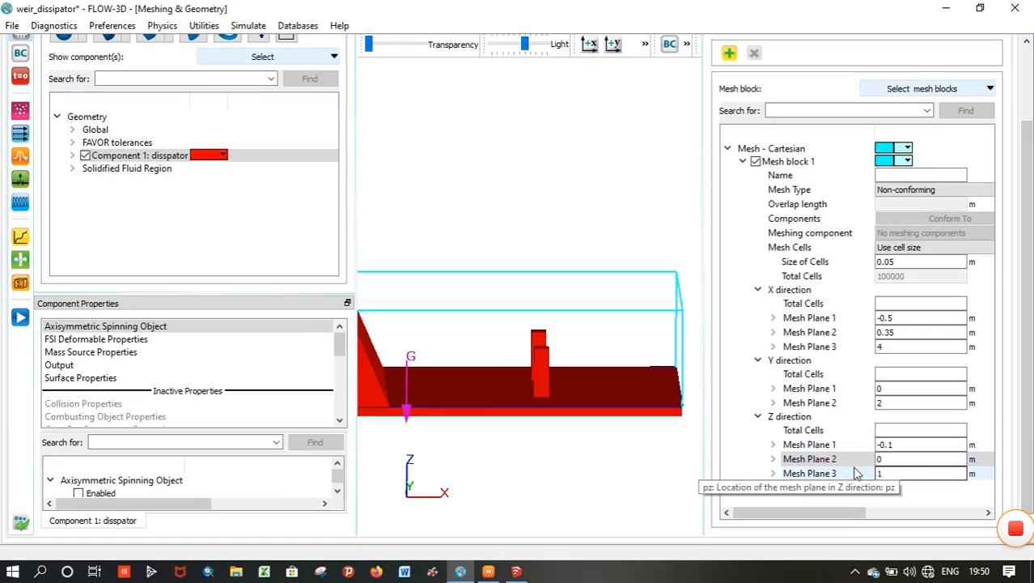
pyautogui.moveTo(904, 456); pyautogui.dragTo(836, 469)
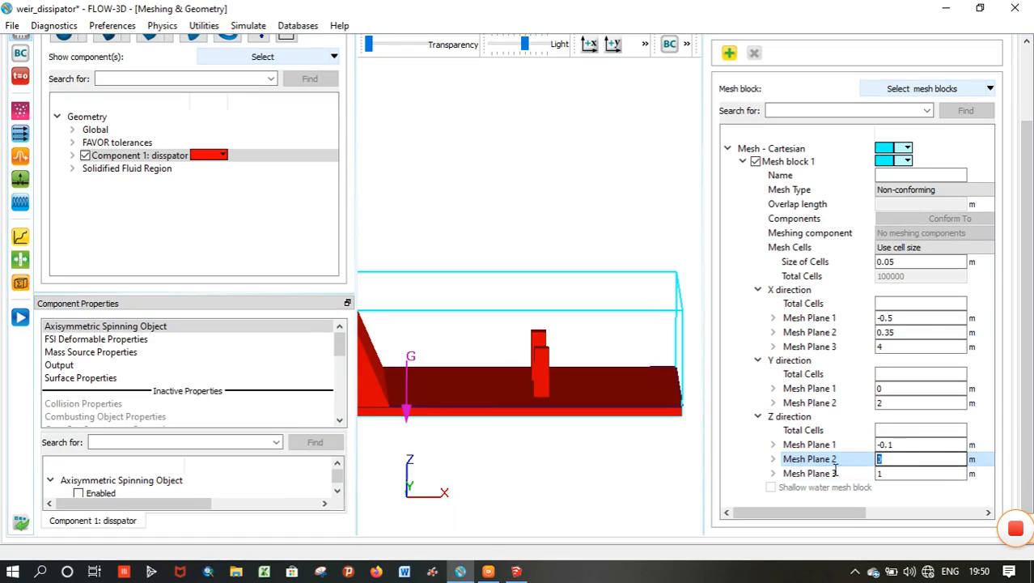
pyautogui.write('.8')
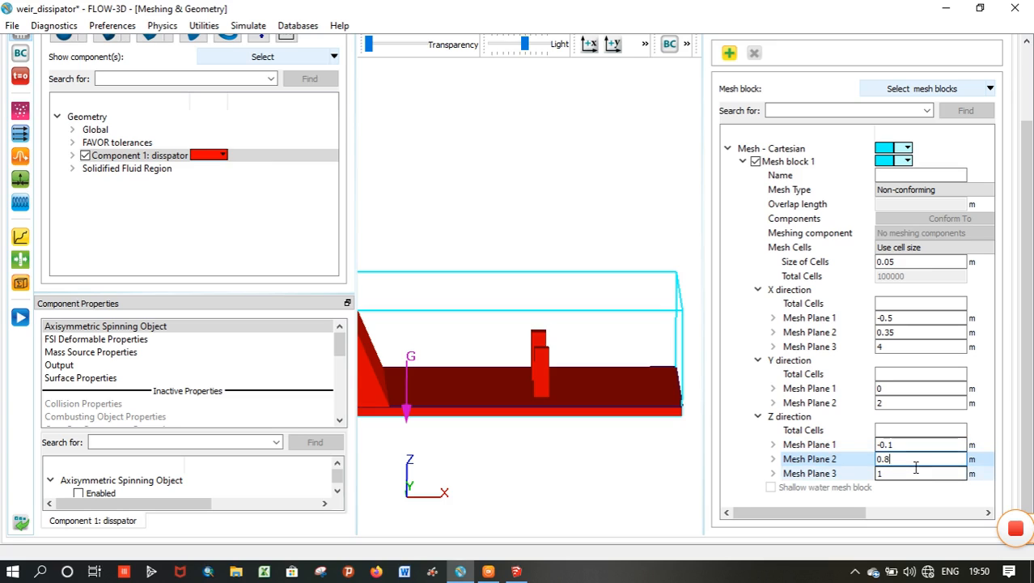
pyautogui.click(916, 463)
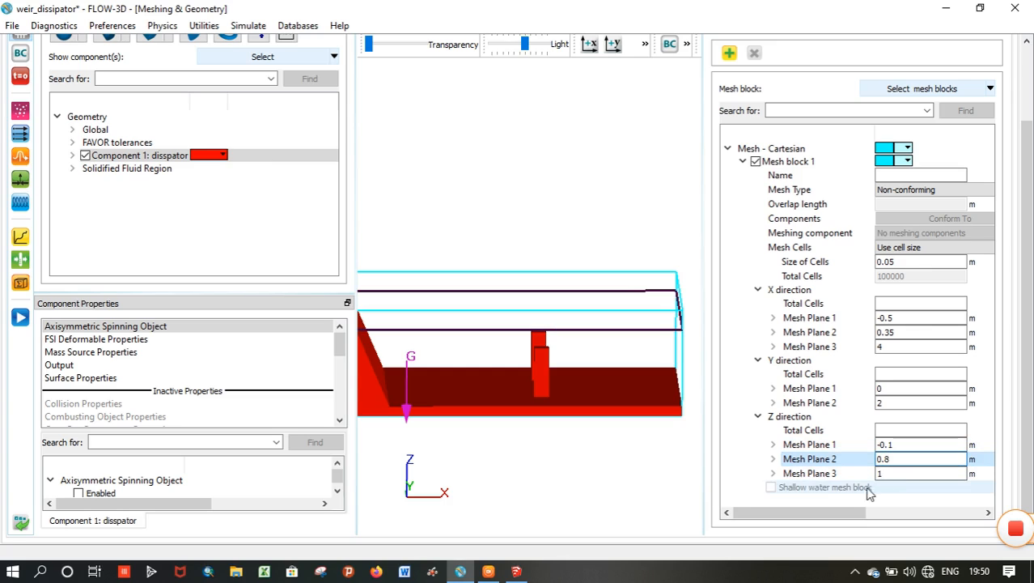
# Switch to SketchUp, highlight the dam's side face, crest edge and height dimension to check the crest level, and clear the selection.
pyautogui.moveTo(516, 571)
pyautogui.click(513, 520)
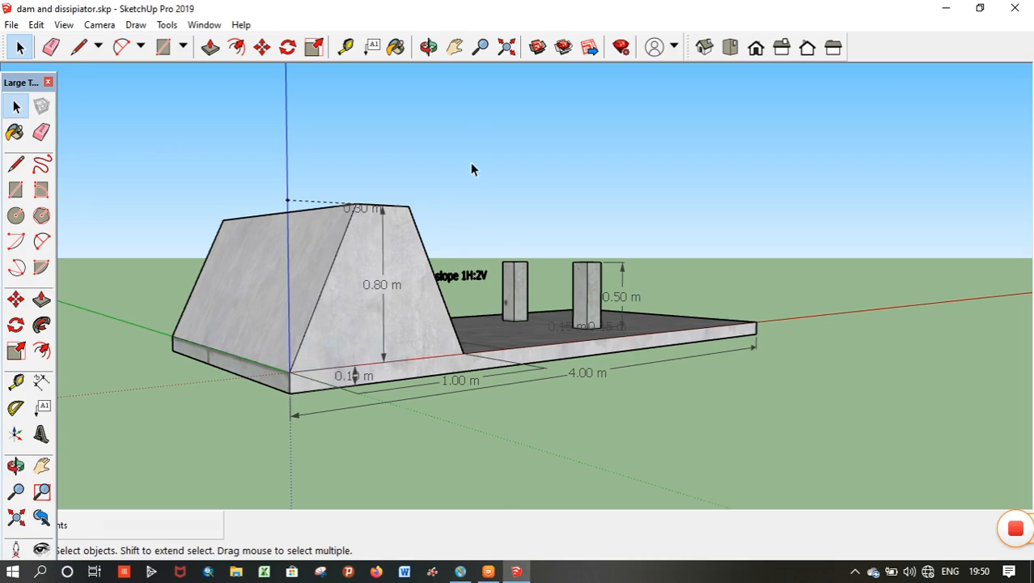
pyautogui.moveTo(390, 172); pyautogui.dragTo(382, 230)
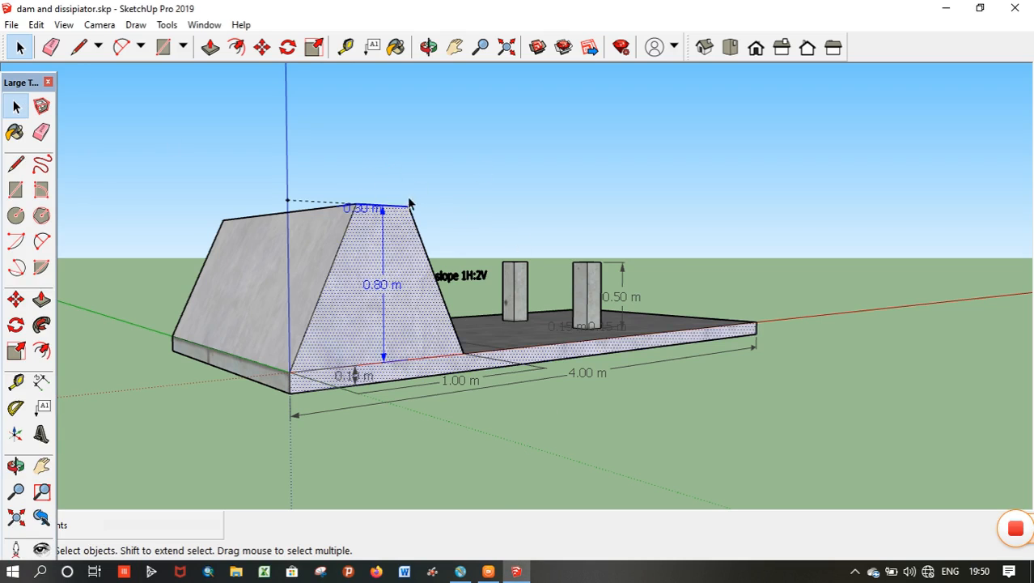
pyautogui.click(519, 152)
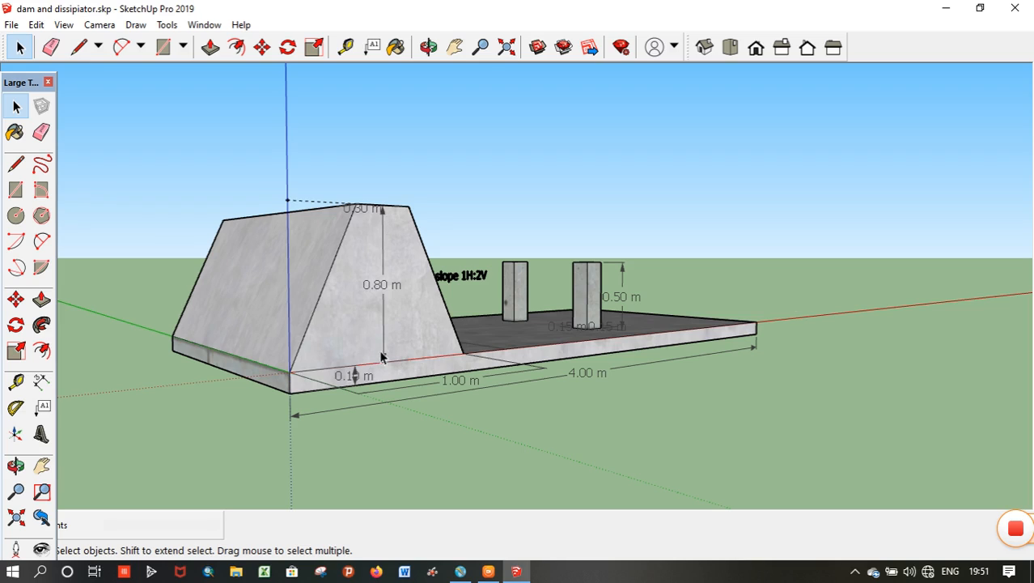
# Return to FLOW-3D and set Mesh Plane 3 in the Z direction of mesh block 1 to 1.1 m.
pyautogui.moveTo(459, 571)
pyautogui.click(466, 543)
pyautogui.click(919, 459)
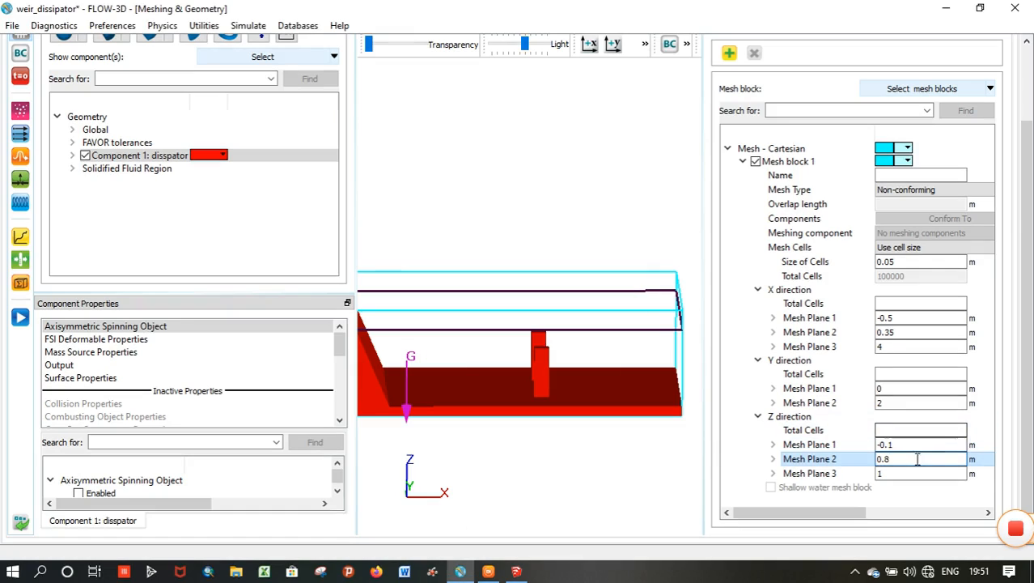
pyautogui.click(891, 474)
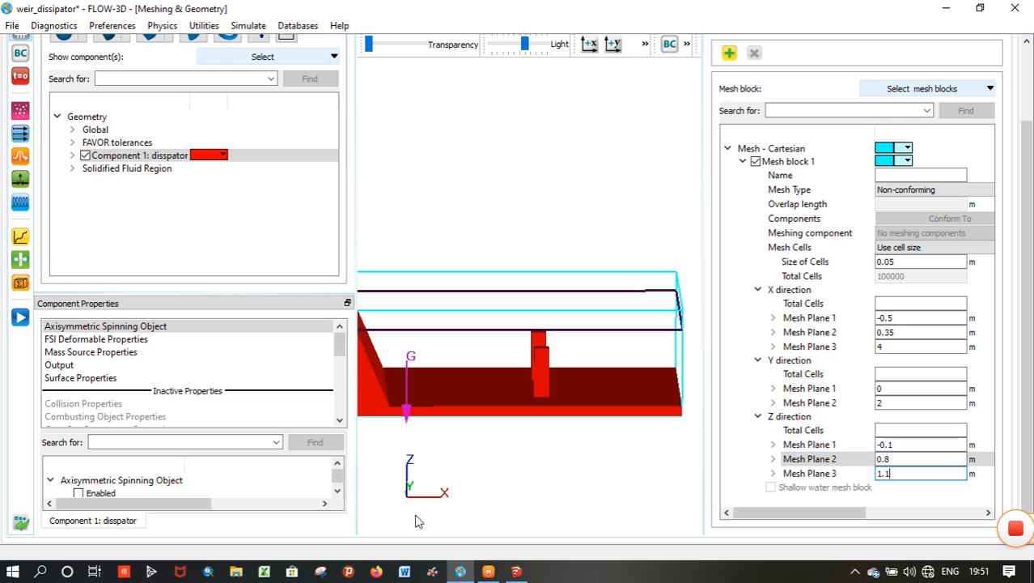
# Switch to SketchUp and probe heights from the origin with the Dimension tool, up the vertical axis and across the dam's side face.
pyautogui.moveTo(515, 573)
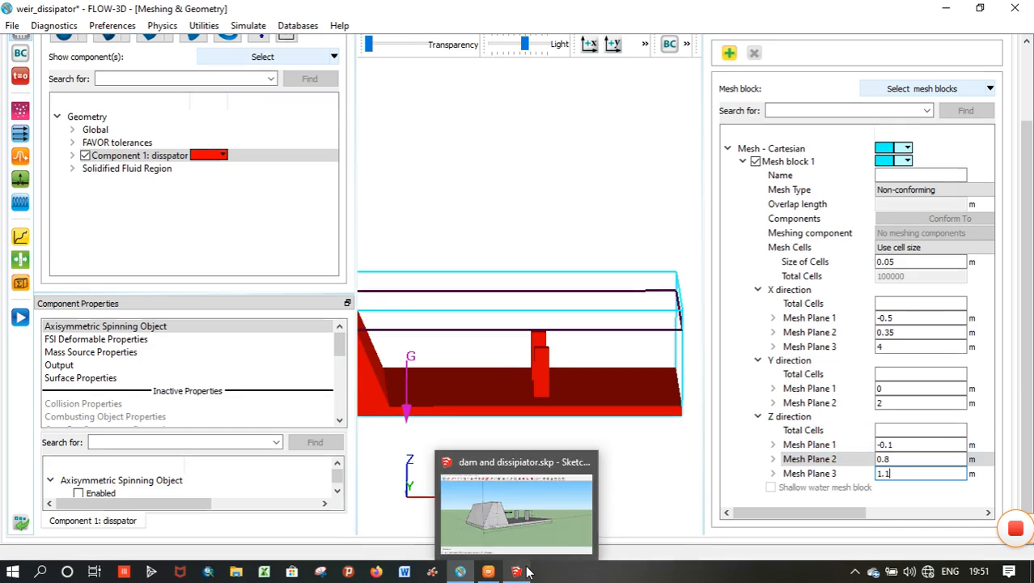
pyautogui.click(513, 500)
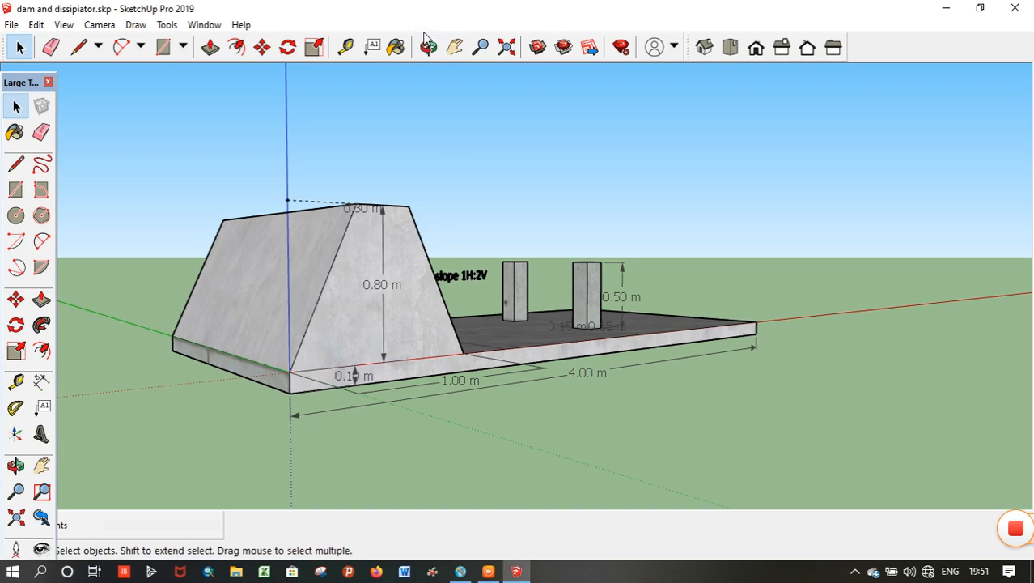
pyautogui.click(428, 47)
pyautogui.moveTo(446, 208); pyautogui.dragTo(356, 296)
pyautogui.click(41, 380)
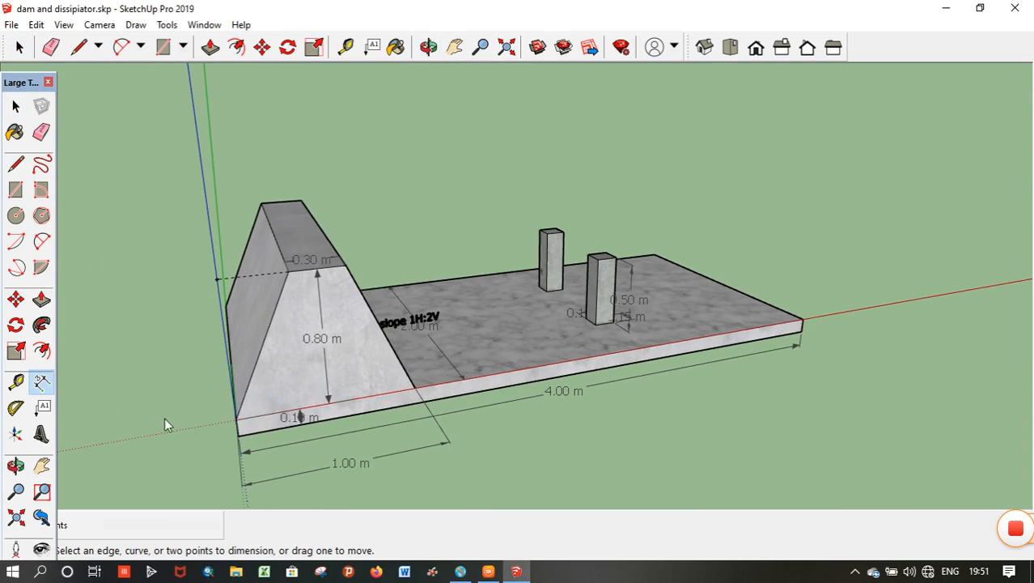
pyautogui.click(235, 419)
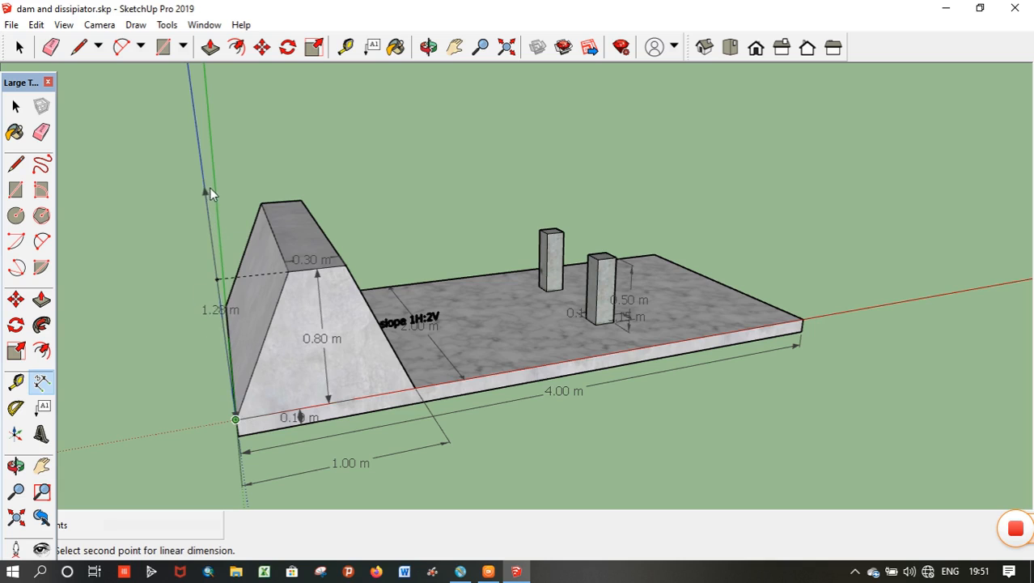
pyautogui.click(428, 46)
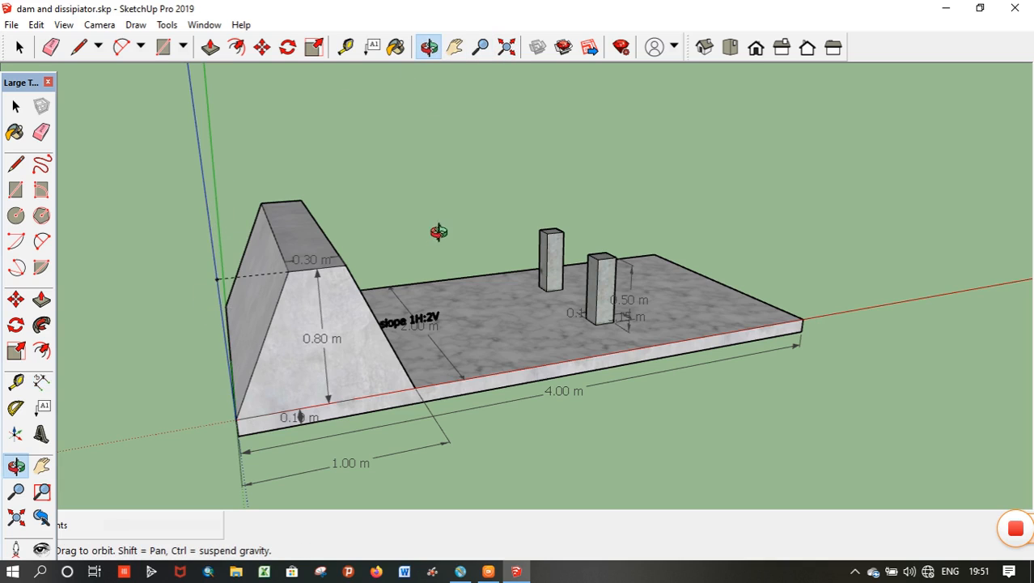
pyautogui.moveTo(439, 231); pyautogui.dragTo(372, 162)
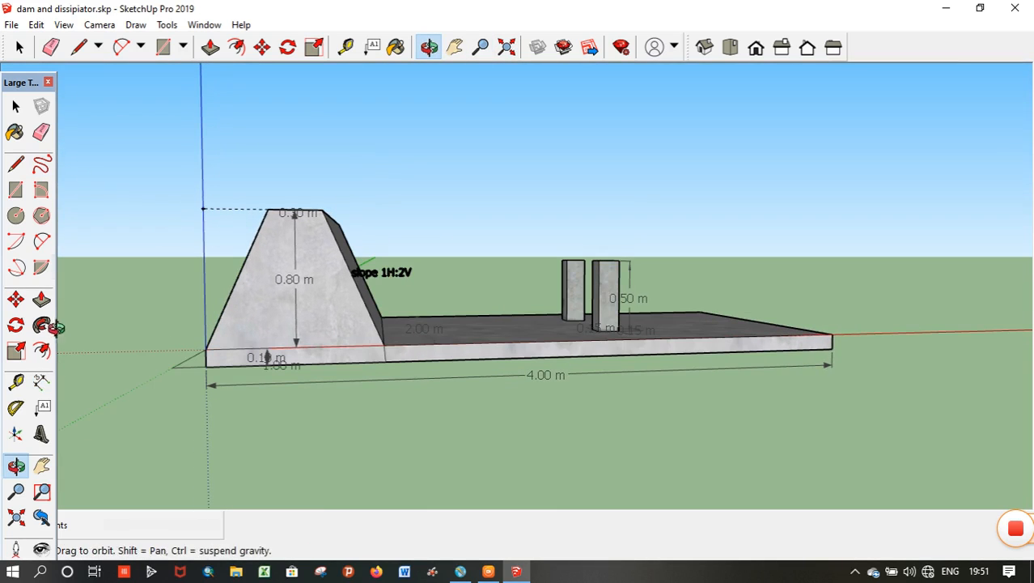
pyautogui.click(41, 383)
pyautogui.click(205, 350)
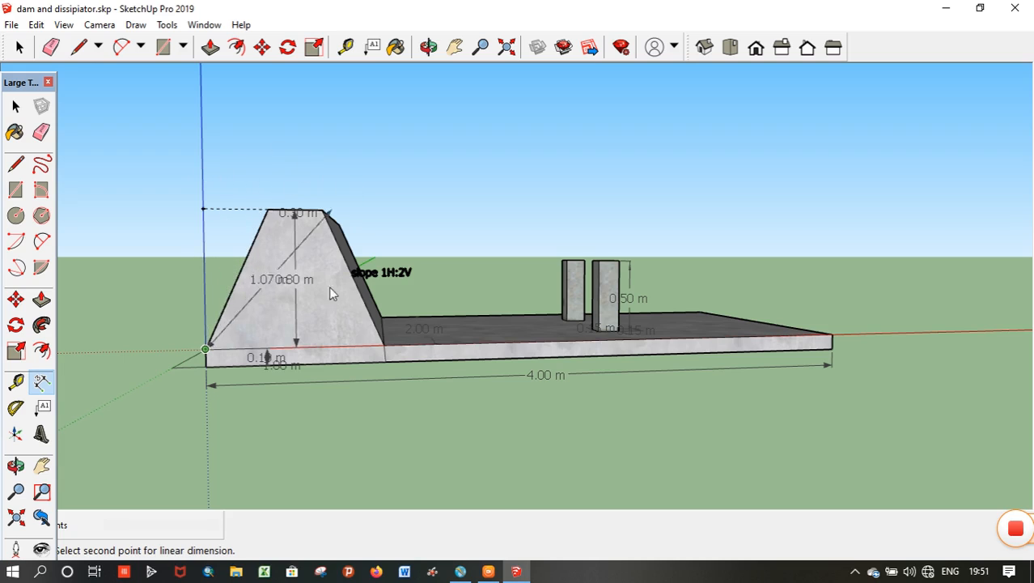
# Return to FLOW-3D and review the X, Y and Z mesh plane values of mesh block 1.
pyautogui.moveTo(460, 567)
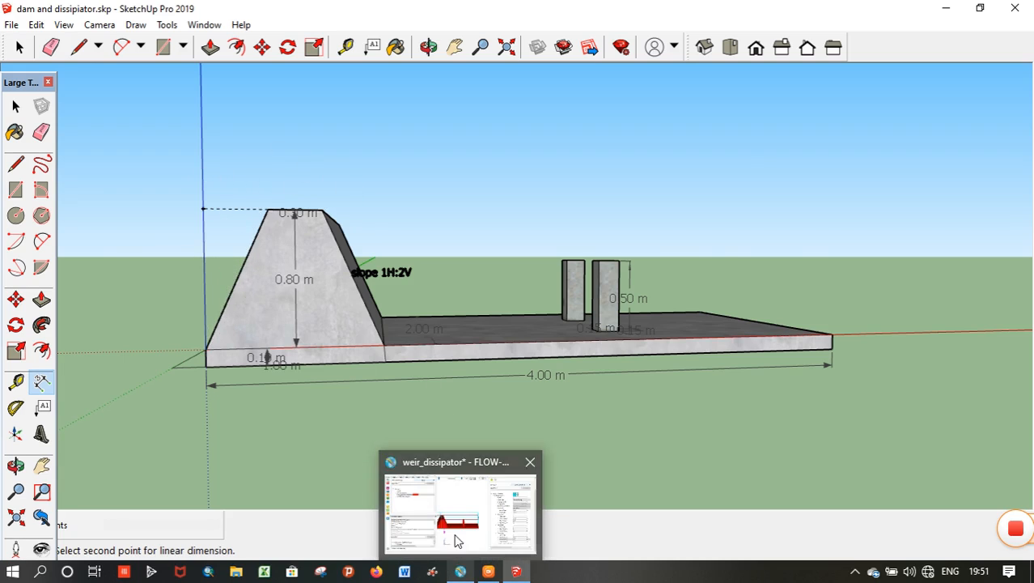
pyautogui.click(457, 478)
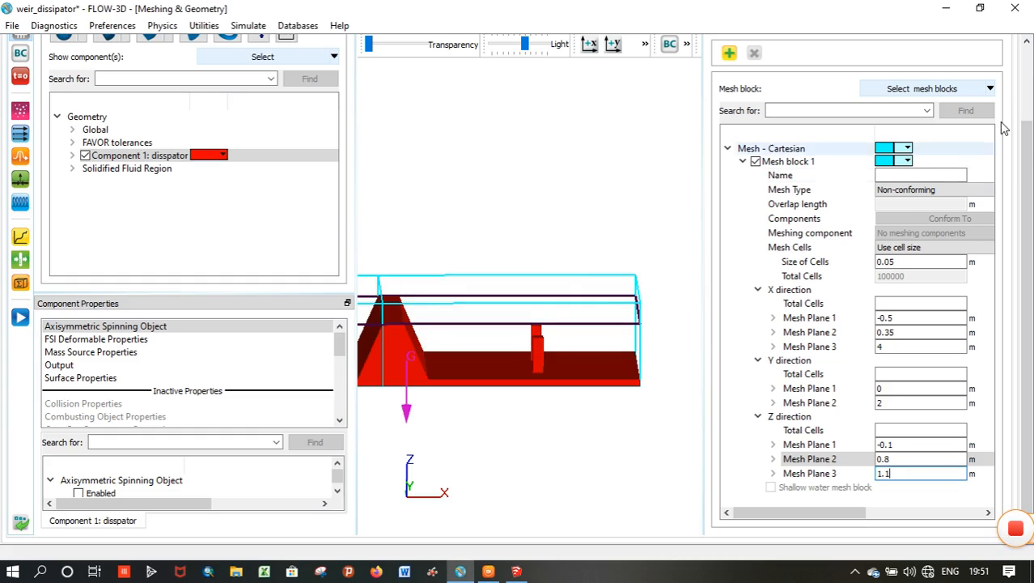
pyautogui.click(1029, 190)
pyautogui.moveTo(1031, 190); pyautogui.dragTo(1030, 271)
pyautogui.click(880, 403)
pyautogui.write('2')
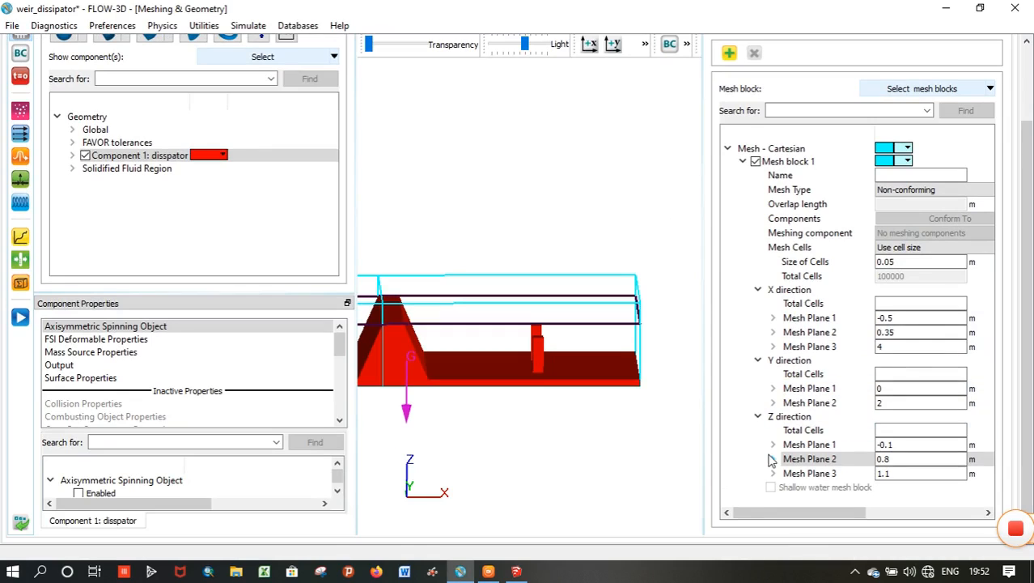
pyautogui.moveTo(805, 524); pyautogui.dragTo(768, 518)
pyautogui.moveTo(1027, 279); pyautogui.dragTo(1026, 205)
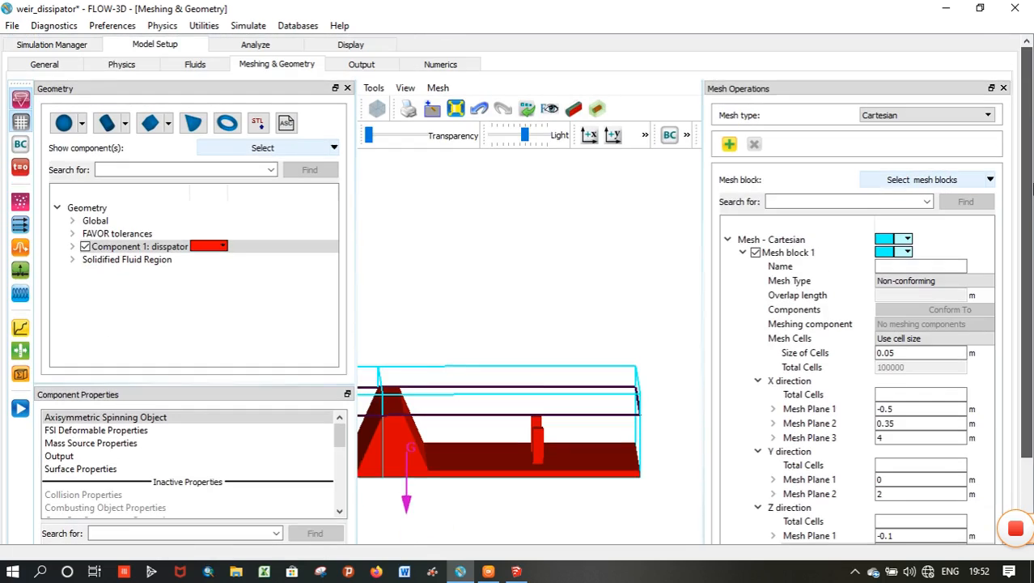
# Open the boundary conditions of mesh block 1 and make X Min a specified pressure boundary that uses fluid elevation.
pyautogui.click(21, 146)
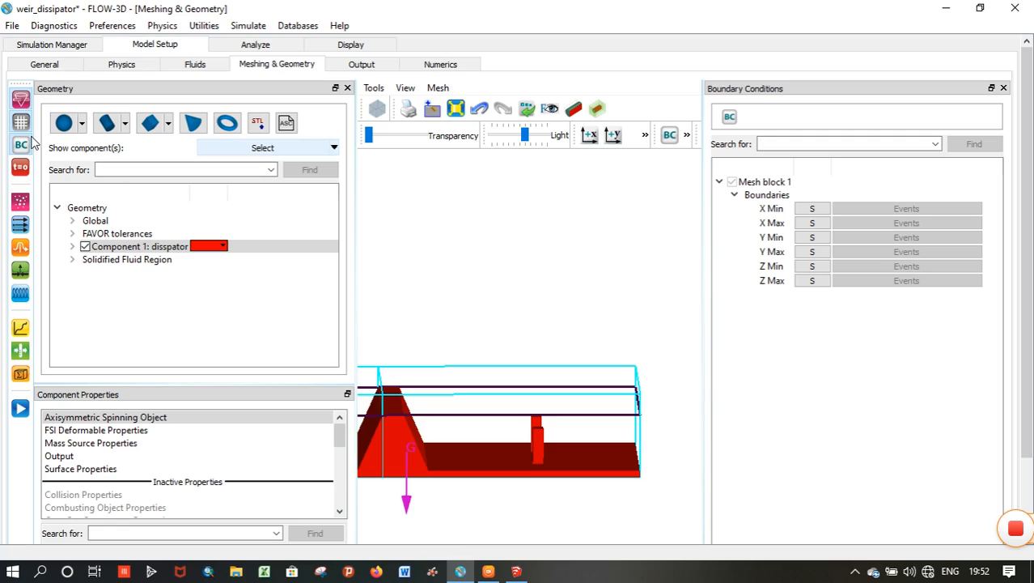
pyautogui.click(813, 212)
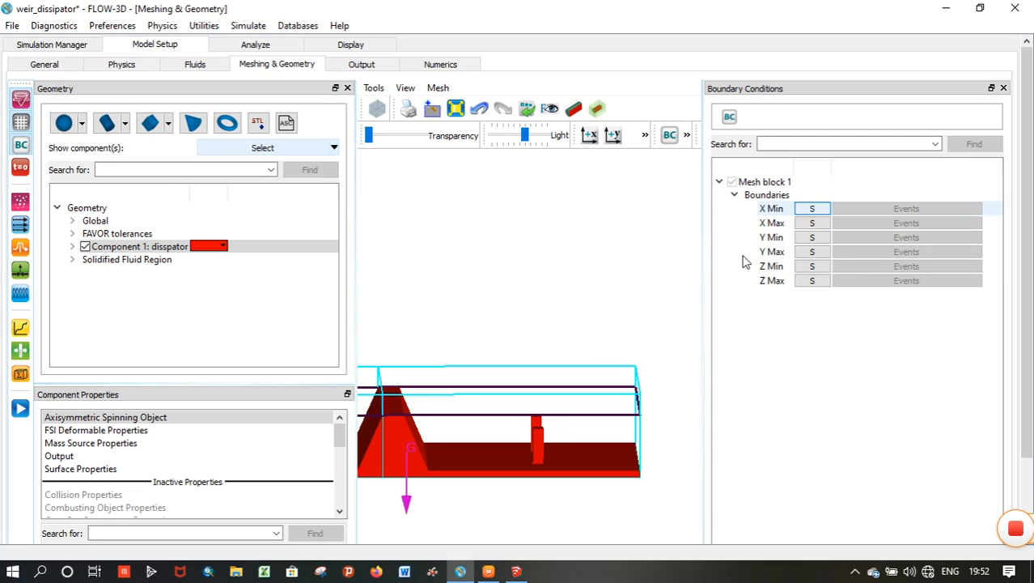
pyautogui.click(812, 209)
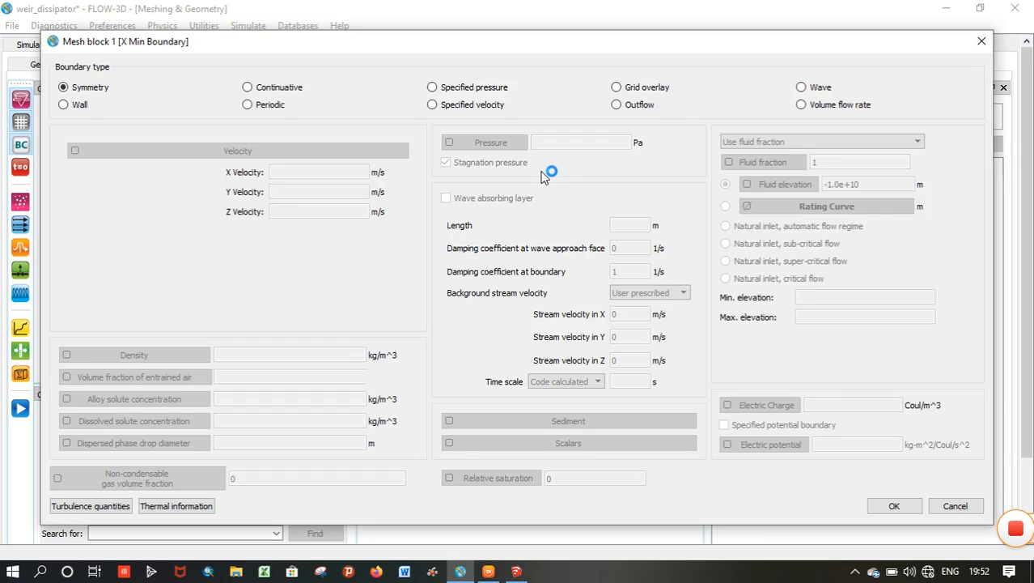
pyautogui.click(433, 87)
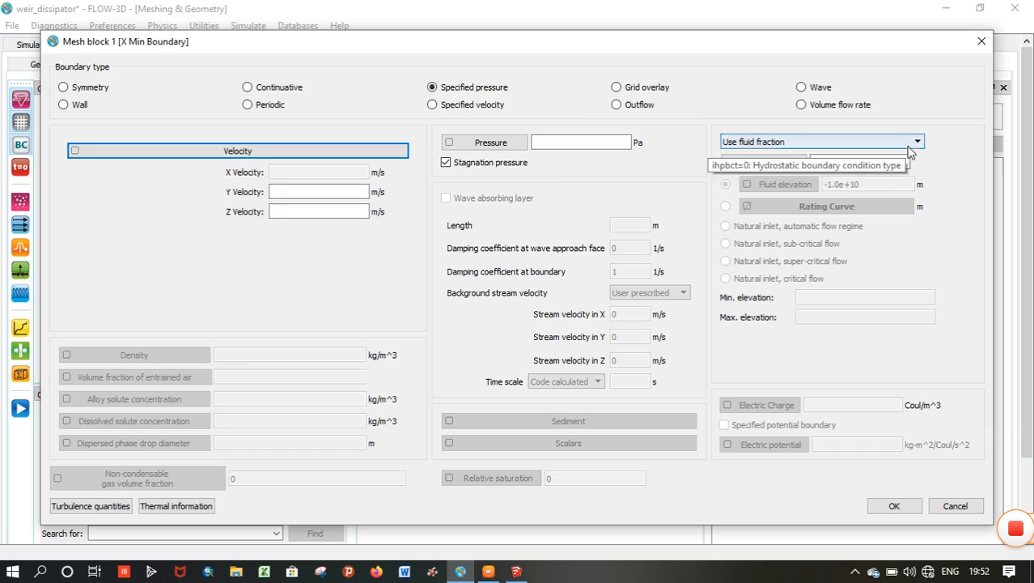
pyautogui.click(909, 146)
pyautogui.click(781, 166)
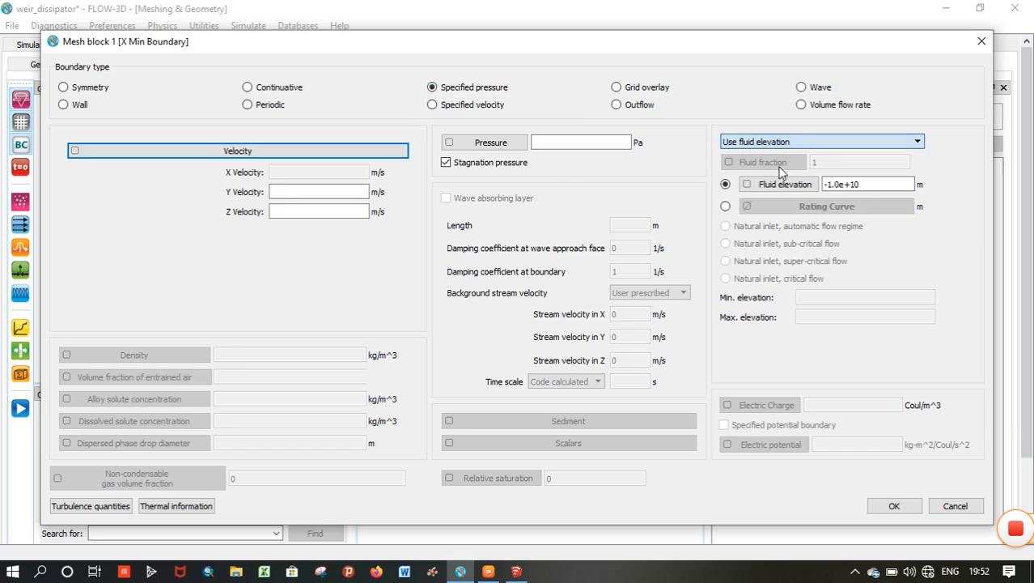
# Check the dam in SketchUp, return to FLOW-3D, set the X Min boundary's fluid elevation to 1.1 m and accept the settings.
pyautogui.click(859, 184)
pyautogui.moveTo(872, 183); pyautogui.dragTo(801, 187)
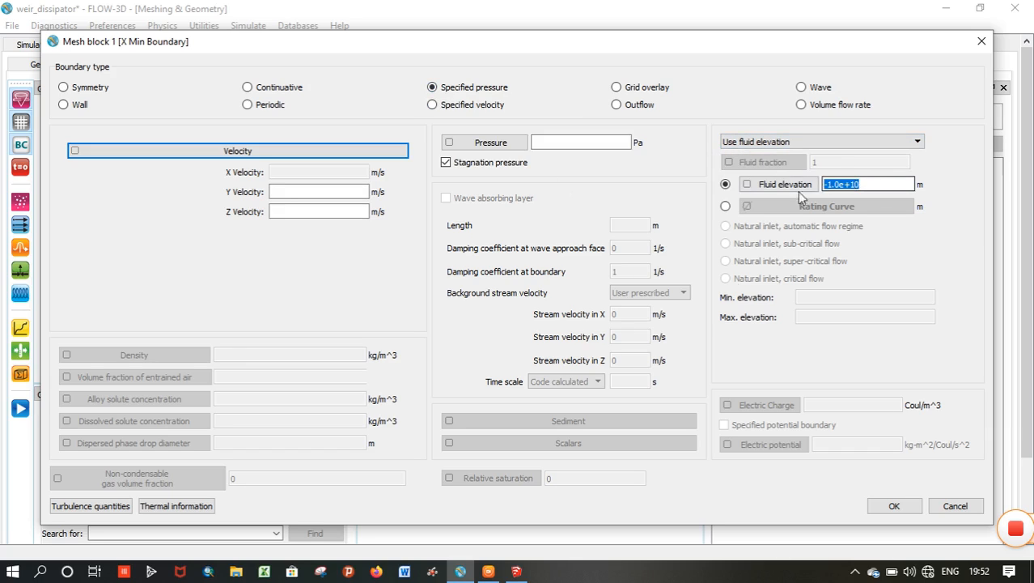
pyautogui.moveTo(517, 573)
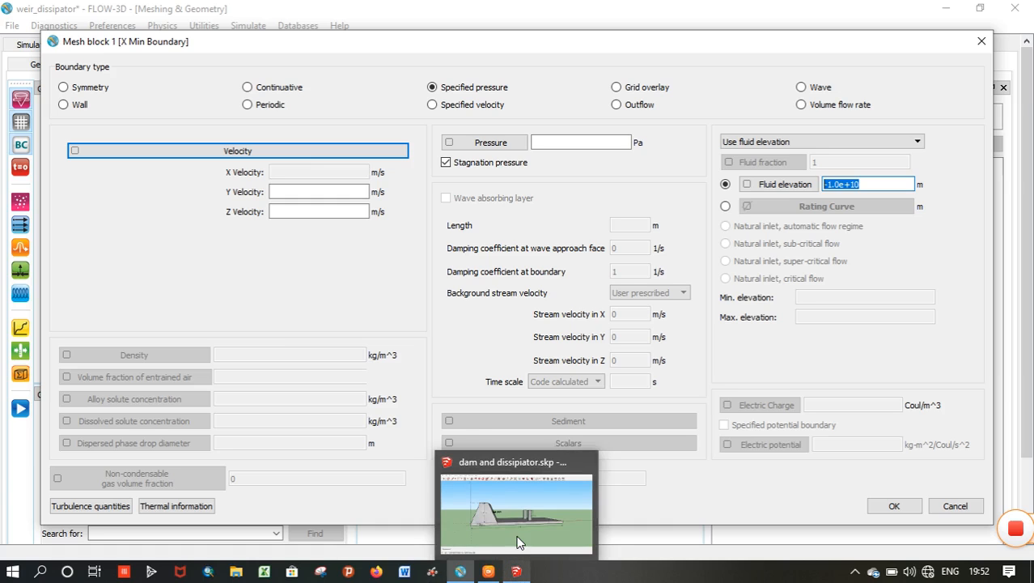
pyautogui.click(519, 540)
pyautogui.moveTo(463, 575)
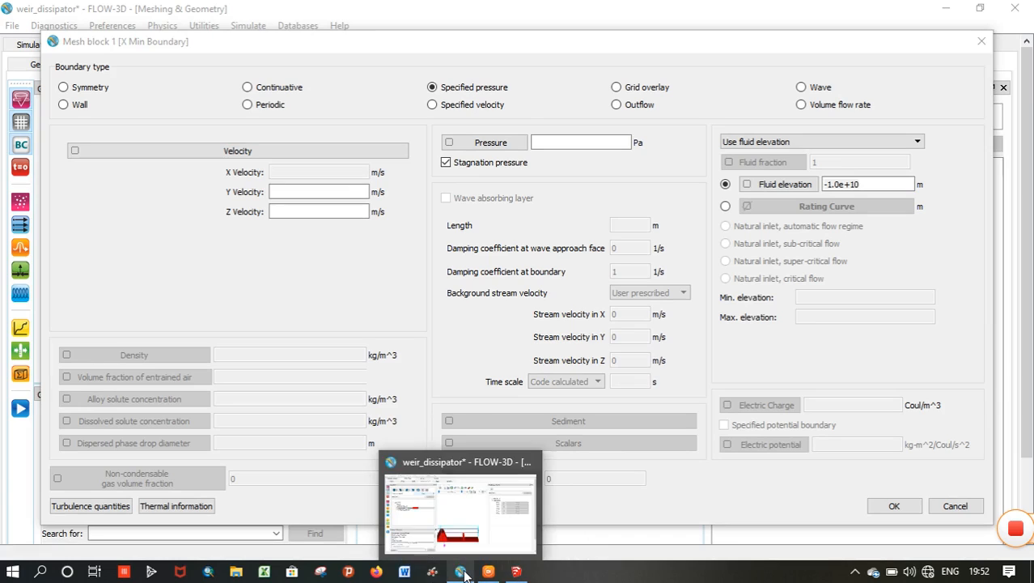
pyautogui.click(451, 522)
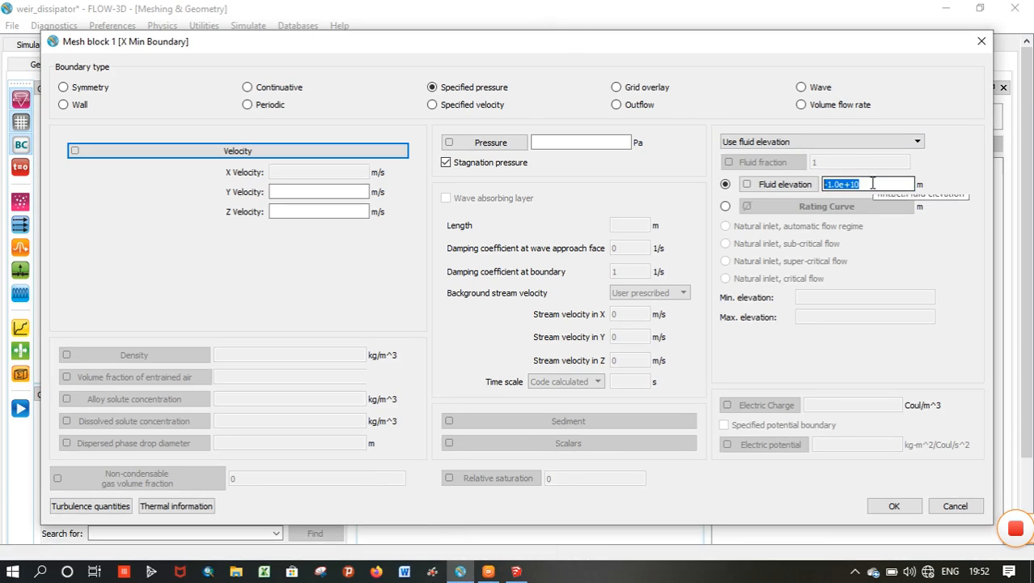
pyautogui.write('1.1')
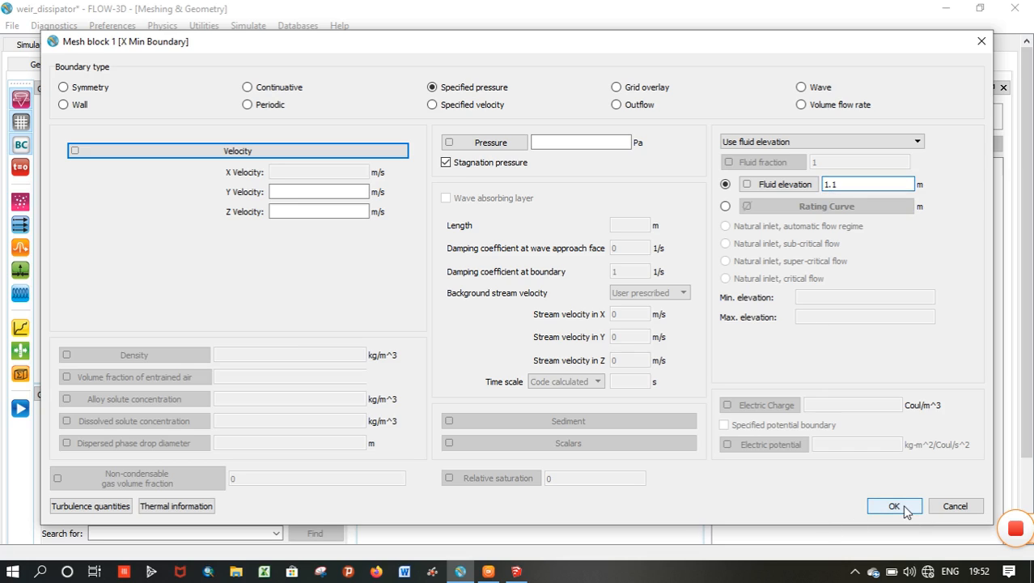
pyautogui.click(894, 506)
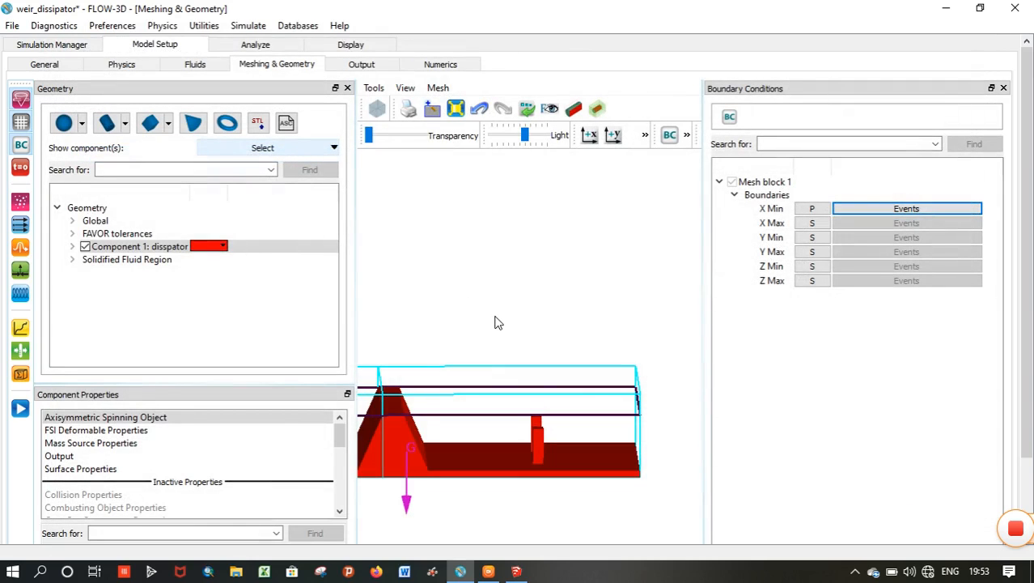
# Examine the upstream end of the mesh block and its planes around the dam crest in the model view.
pyautogui.moveTo(492, 318); pyautogui.dragTo(568, 308, button='right')
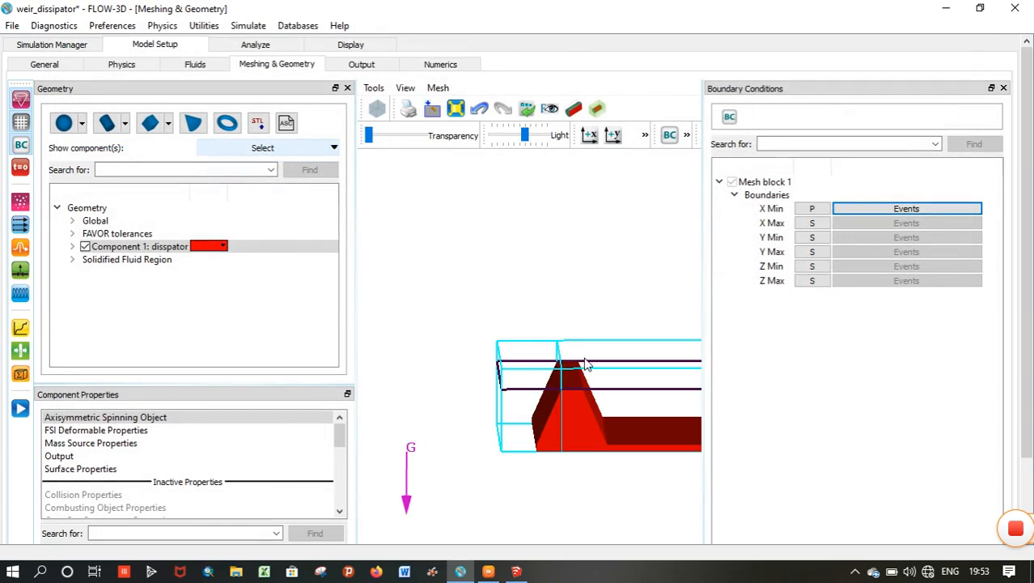
pyautogui.moveTo(568, 330); pyautogui.dragTo(547, 315)
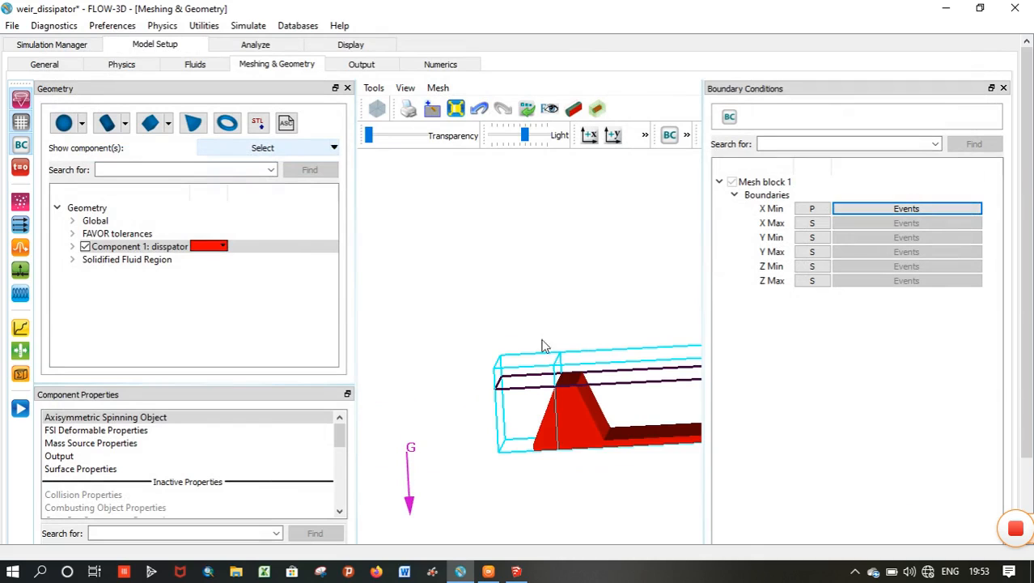
pyautogui.scroll(4, 570, 347)
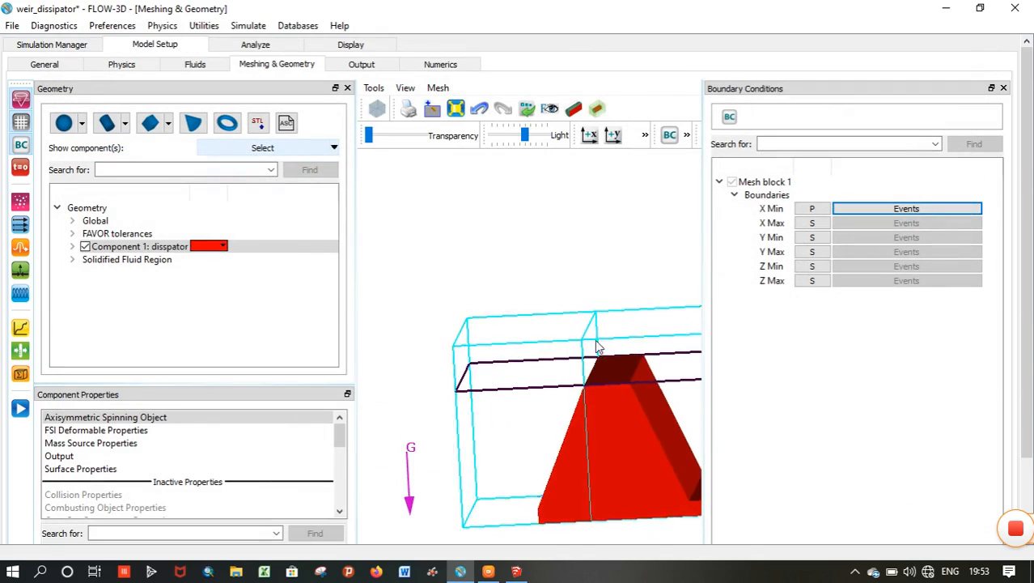
pyautogui.scroll(1, 597, 347)
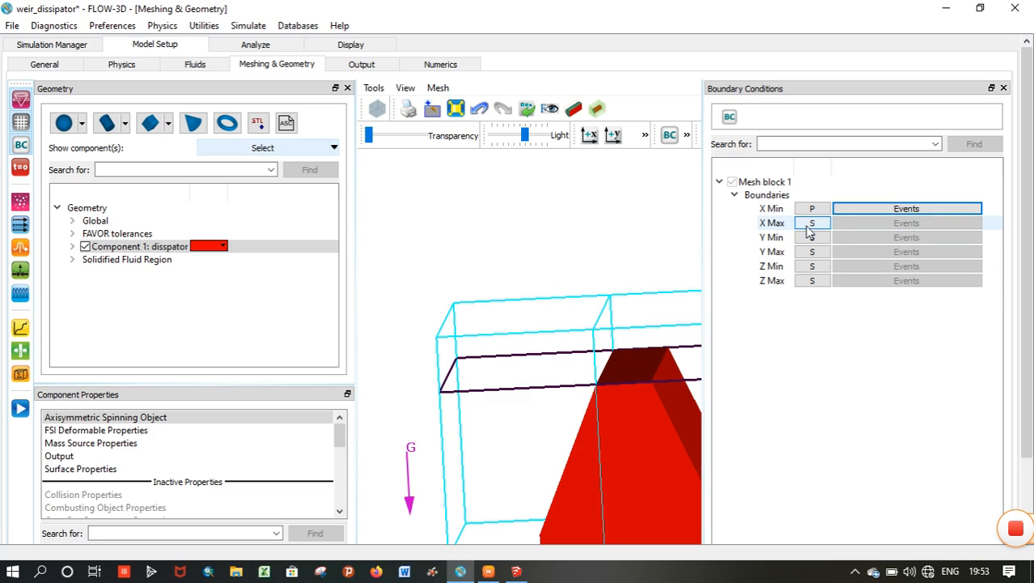
pyautogui.scroll(-5, 567, 242)
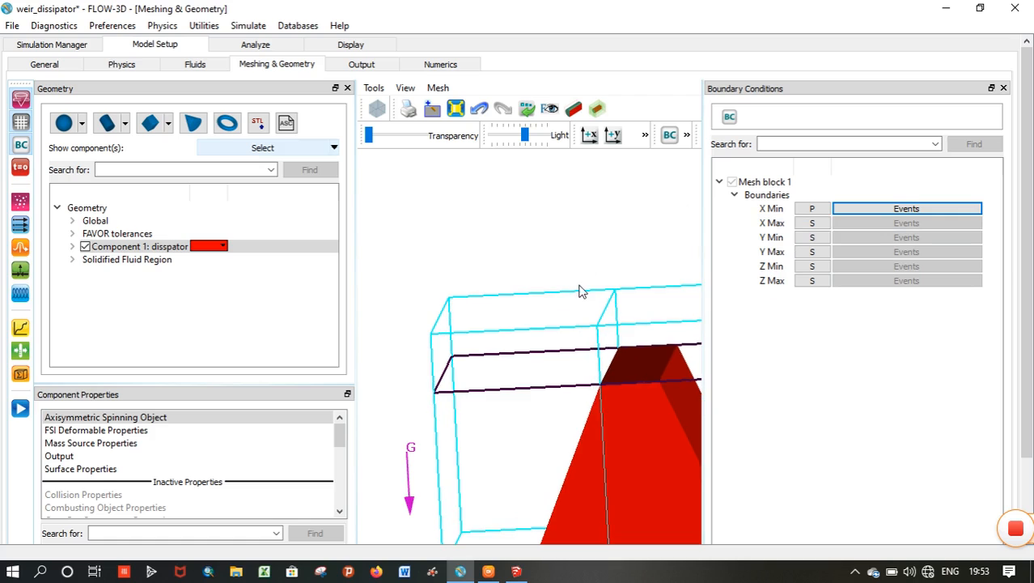
pyautogui.moveTo(604, 329); pyautogui.dragTo(515, 262, button='middle')
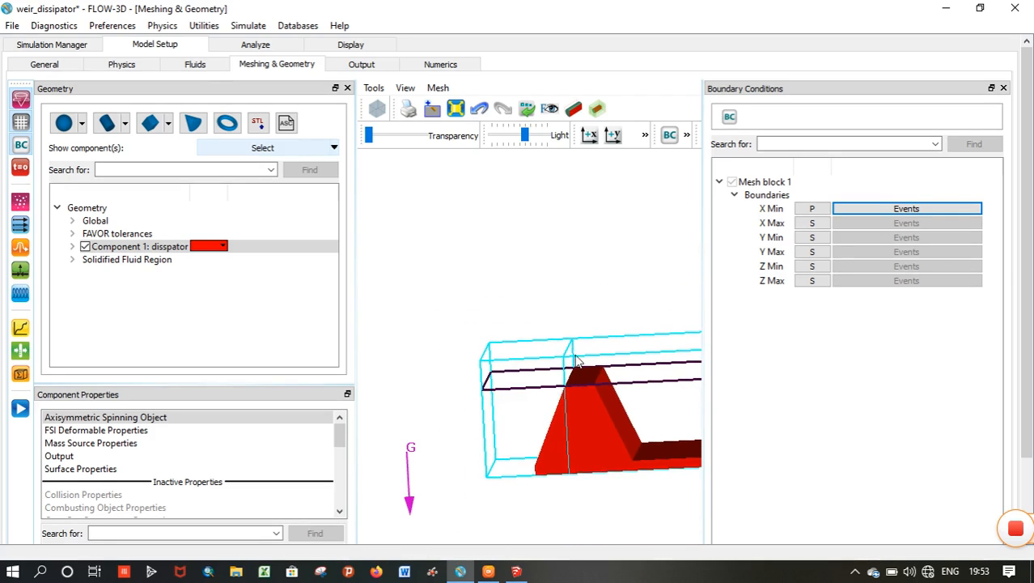
pyautogui.moveTo(602, 329); pyautogui.dragTo(573, 317, button='right')
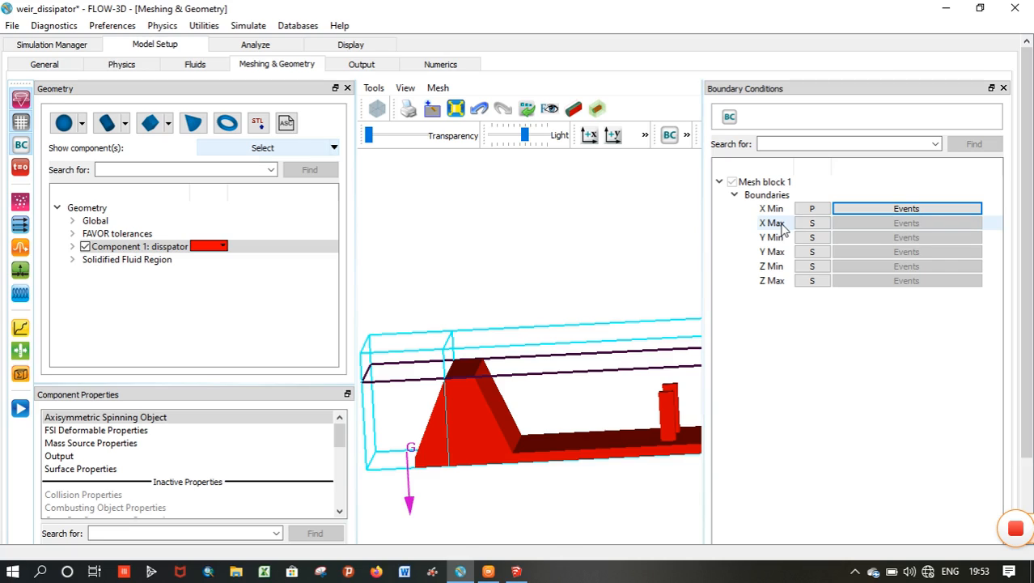
# Make the X Max boundary of mesh block 1 a specified pressure boundary with a fluid elevation of 0 m and accept the settings.
pyautogui.click(812, 223)
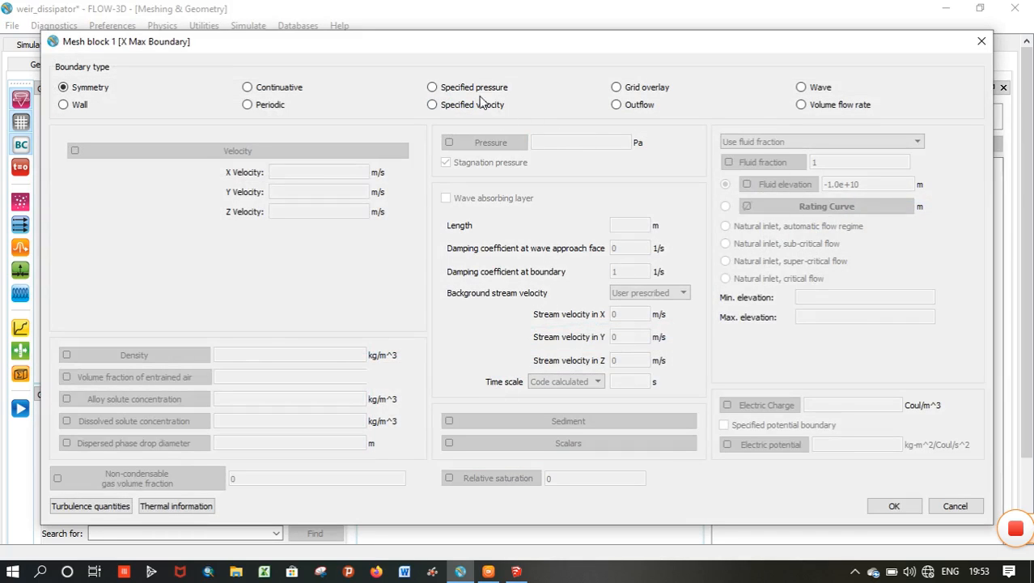
pyautogui.click(474, 89)
pyautogui.click(825, 164)
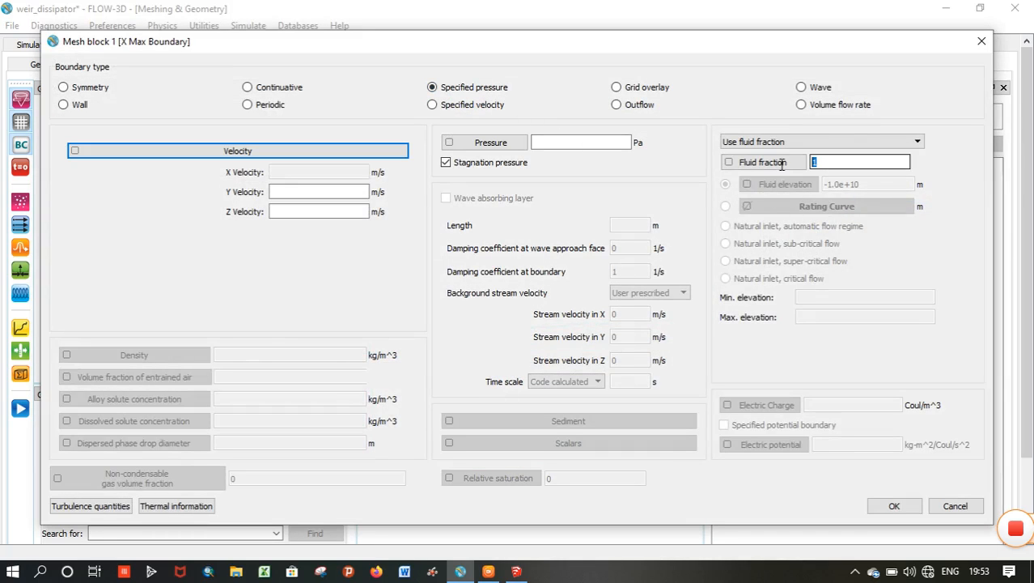
pyautogui.click(855, 139)
pyautogui.click(797, 165)
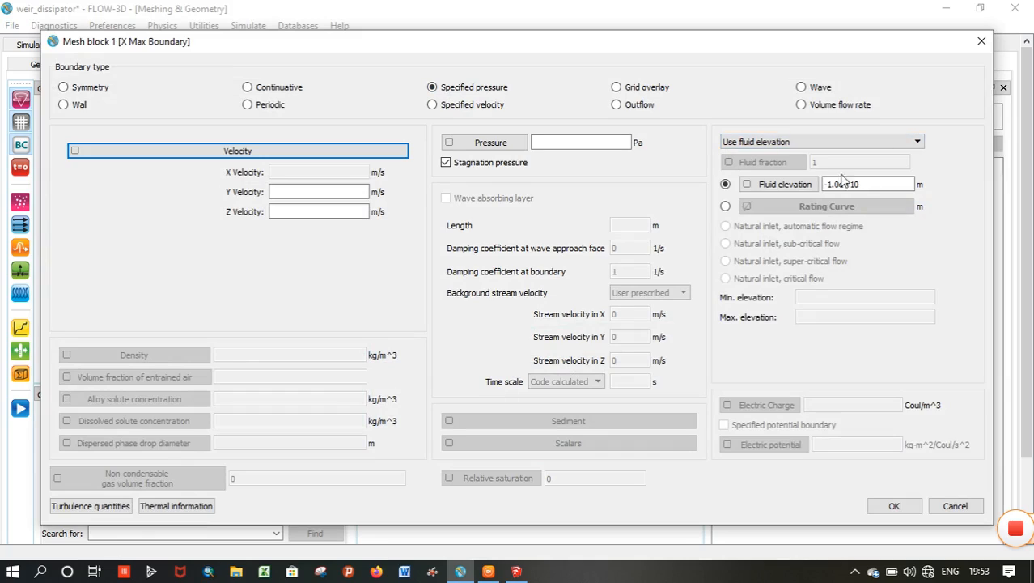
pyautogui.click(878, 186)
pyautogui.moveTo(878, 186); pyautogui.dragTo(796, 190)
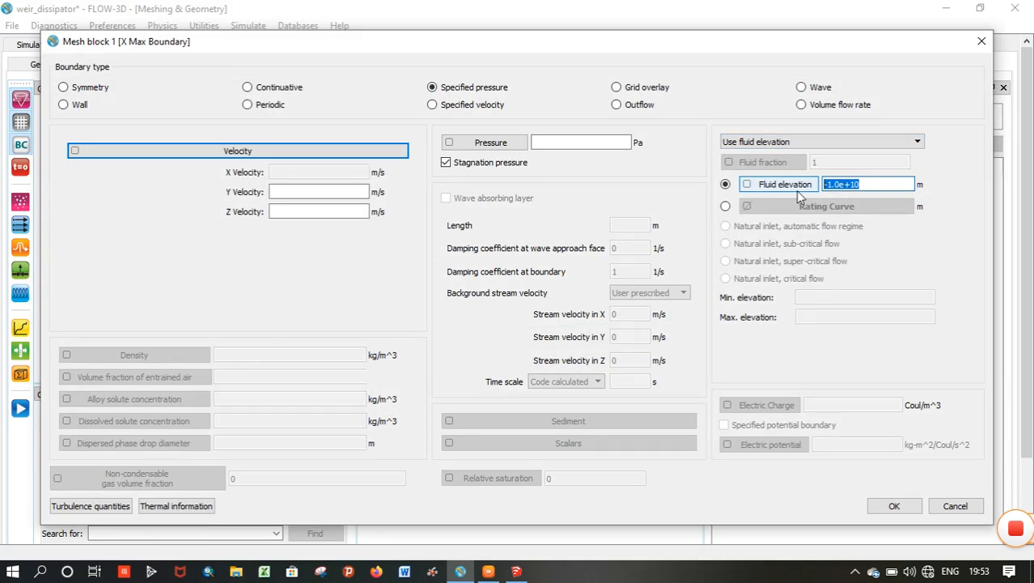
pyautogui.write('0')
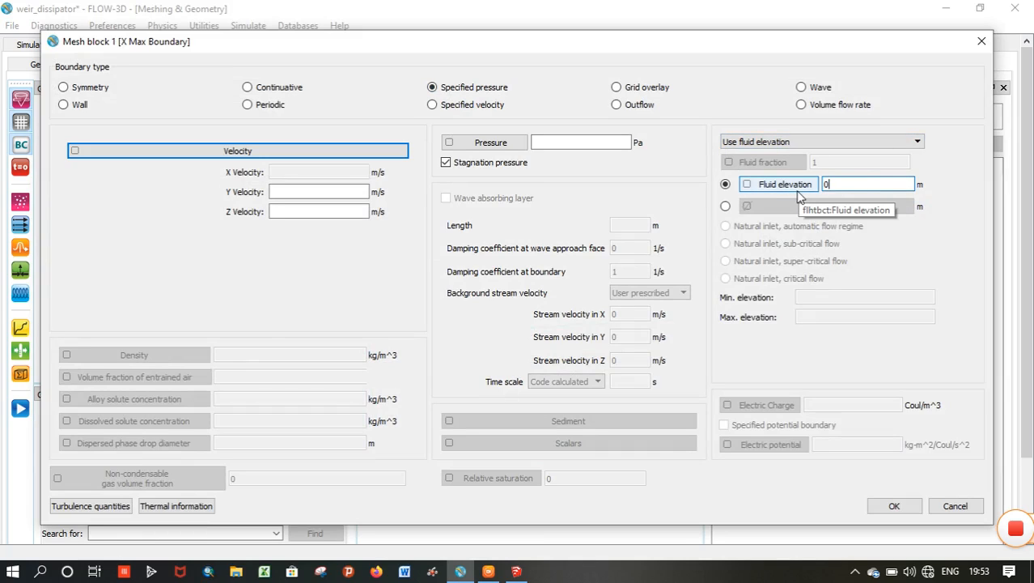
pyautogui.click(894, 505)
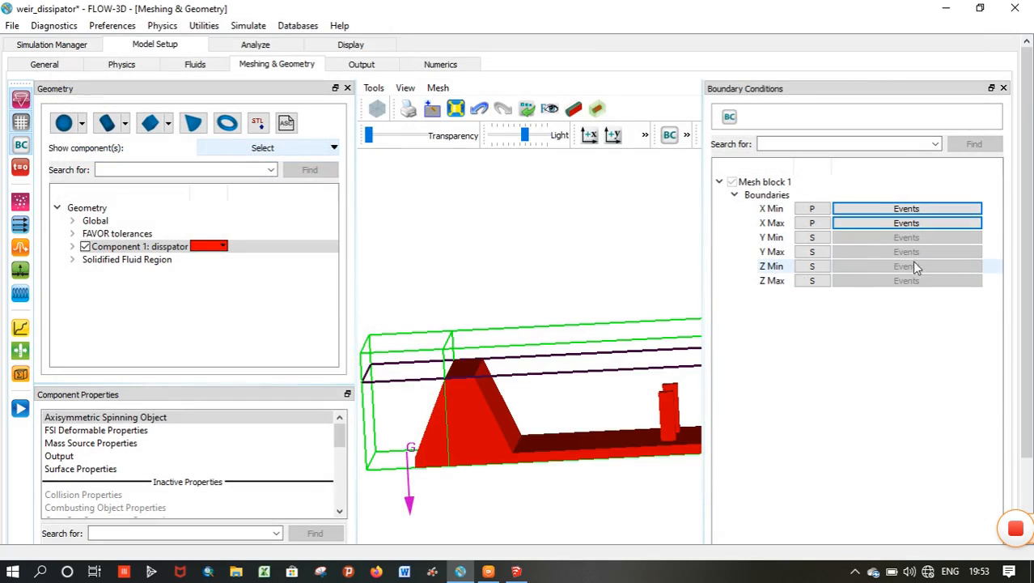
# Change the Z Min boundary of mesh block 1 to the Wall type and accept the settings.
pyautogui.click(815, 268)
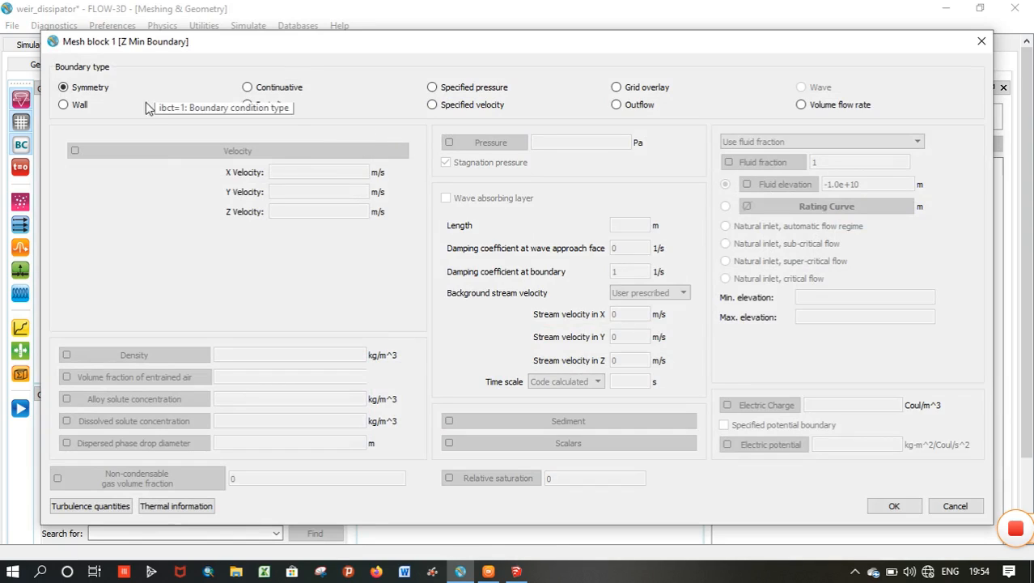
pyautogui.click(79, 104)
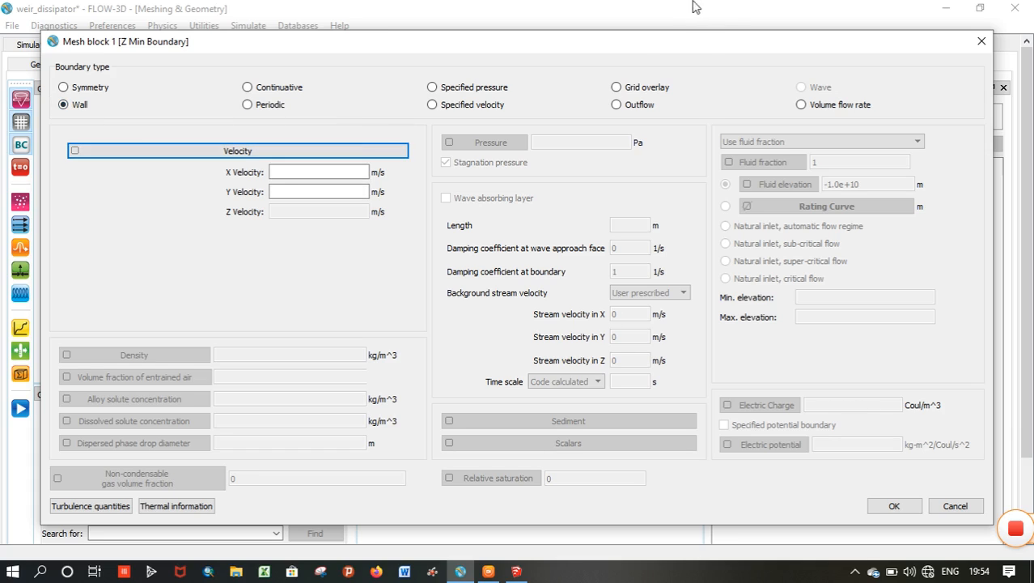
pyautogui.click(910, 508)
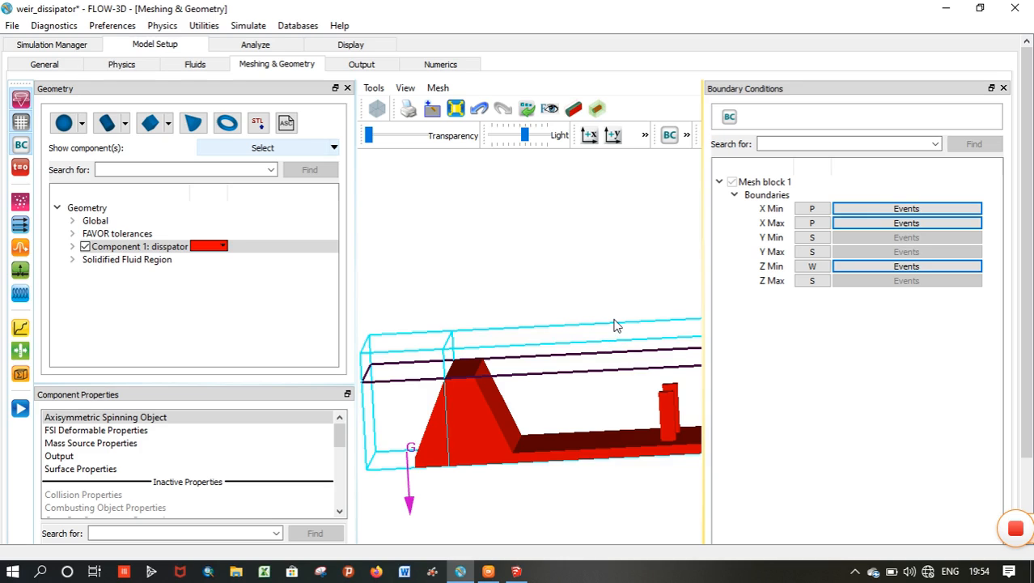
# Examine the channel floor and dissipator blocks within the mesh block and review the list of assigned boundary types.
pyautogui.moveTo(612, 319); pyautogui.dragTo(604, 348, button='middle')
pyautogui.moveTo(660, 368); pyautogui.dragTo(561, 429)
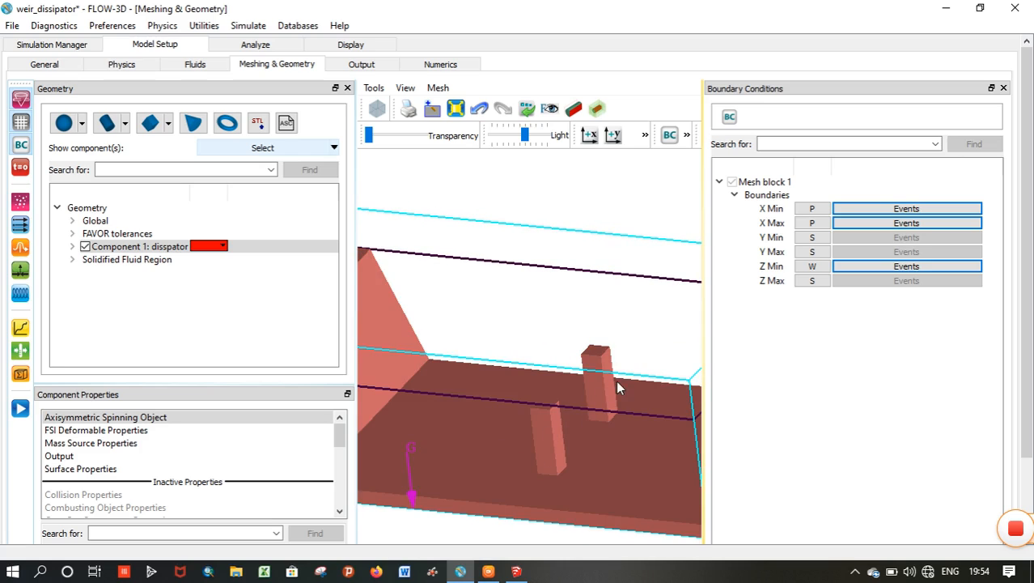
pyautogui.moveTo(617, 382); pyautogui.dragTo(556, 432)
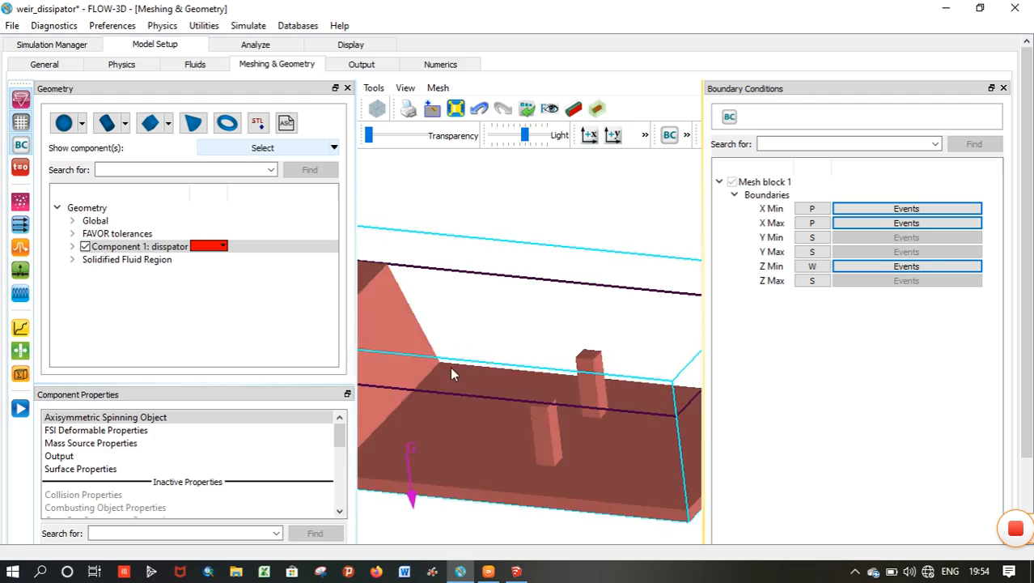
pyautogui.scroll(-2, 356, 275)
pyautogui.scroll(1, 356, 275)
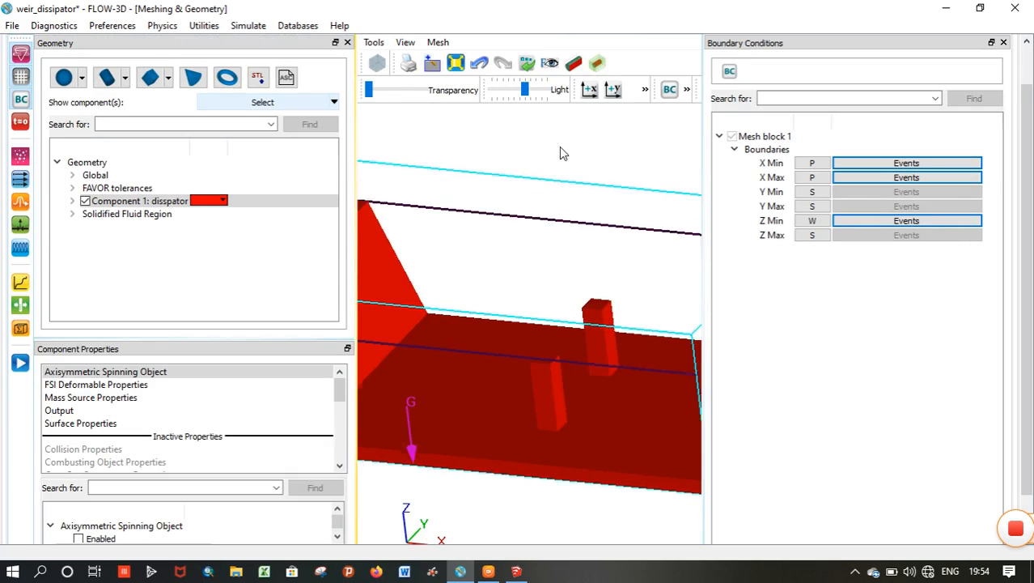
pyautogui.scroll(1, 817, 239)
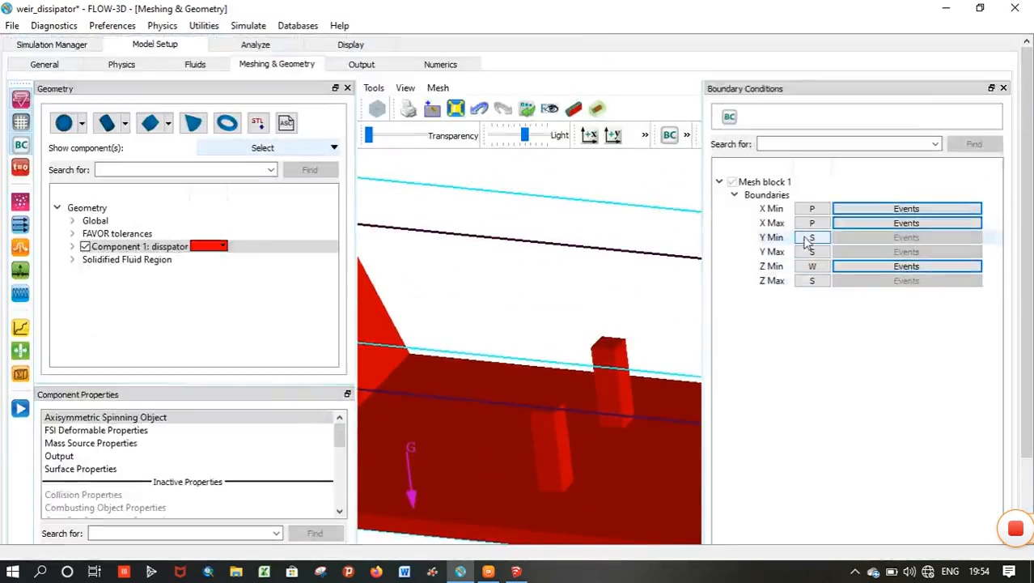
pyautogui.scroll(-2, 803, 251)
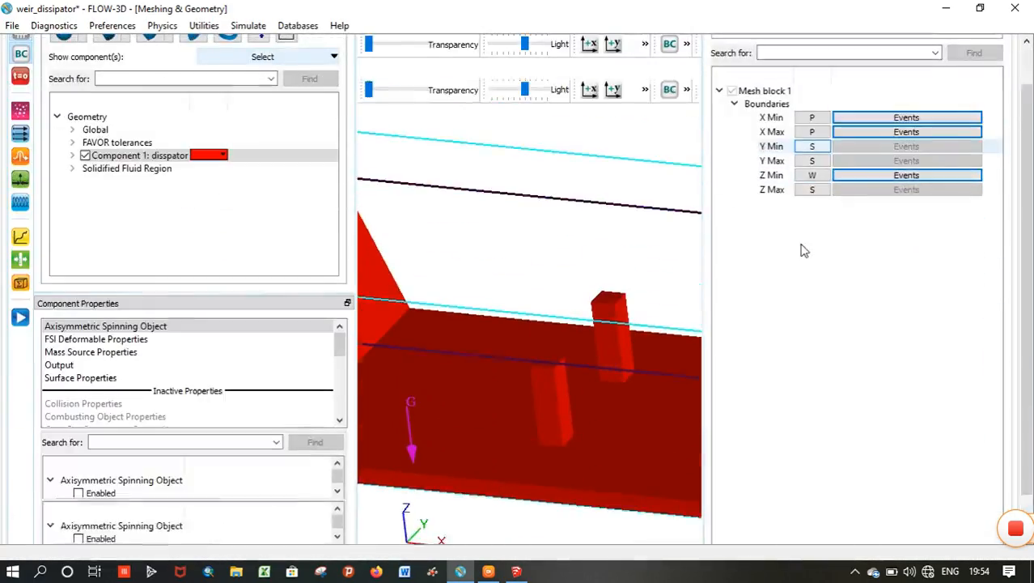
pyautogui.scroll(2, 801, 249)
pyautogui.scroll(-2, 818, 252)
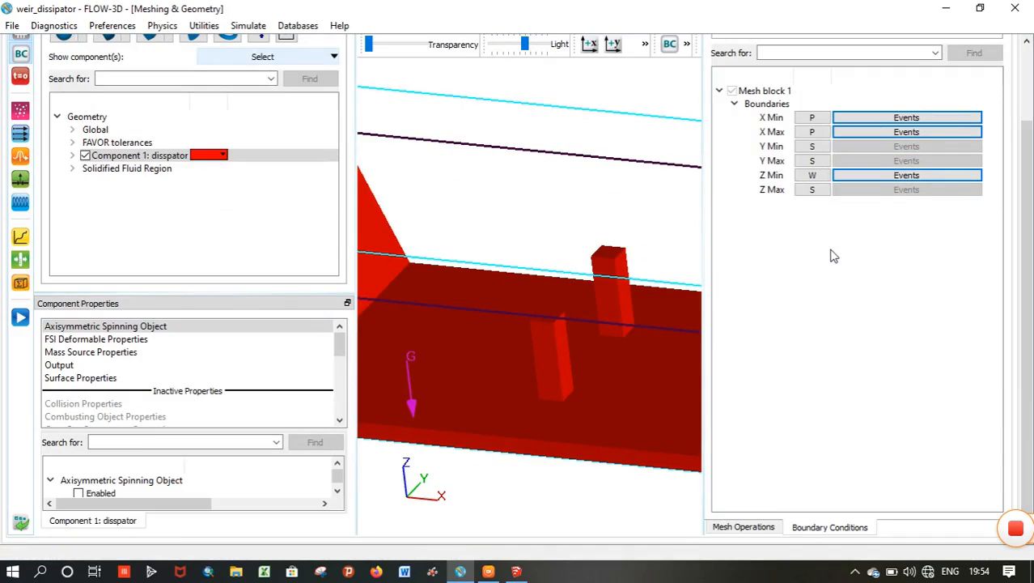
# Make the Z Max boundary of mesh block 1 a specified pressure boundary with a fluid fraction of 0 and accept the settings.
pyautogui.click(811, 191)
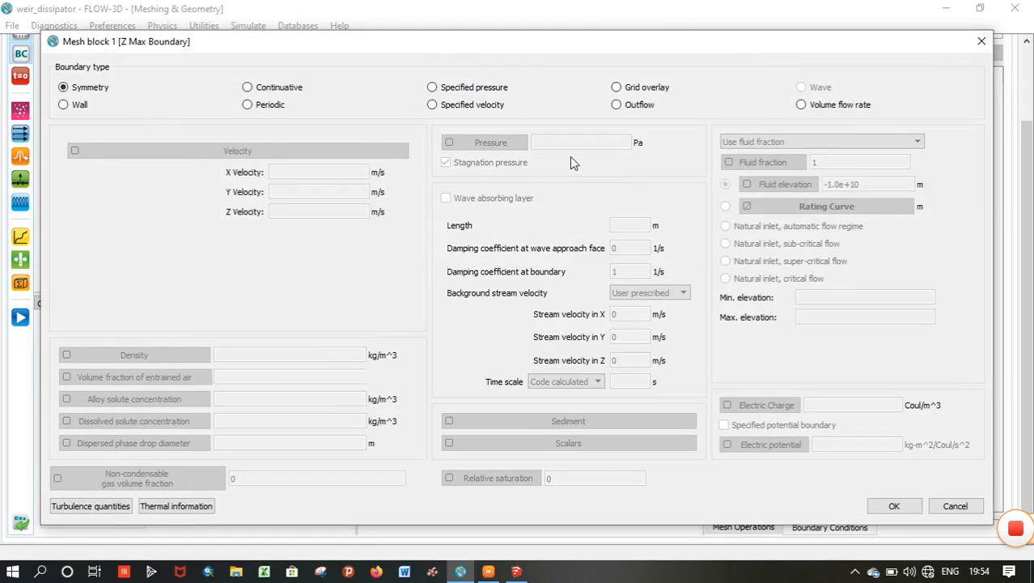
pyautogui.click(457, 87)
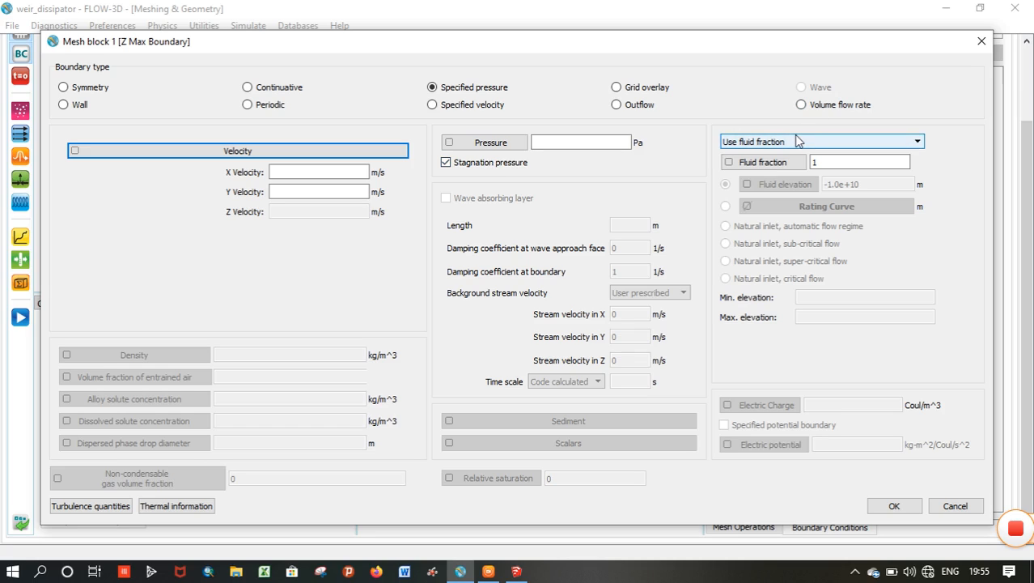
pyautogui.click(840, 163)
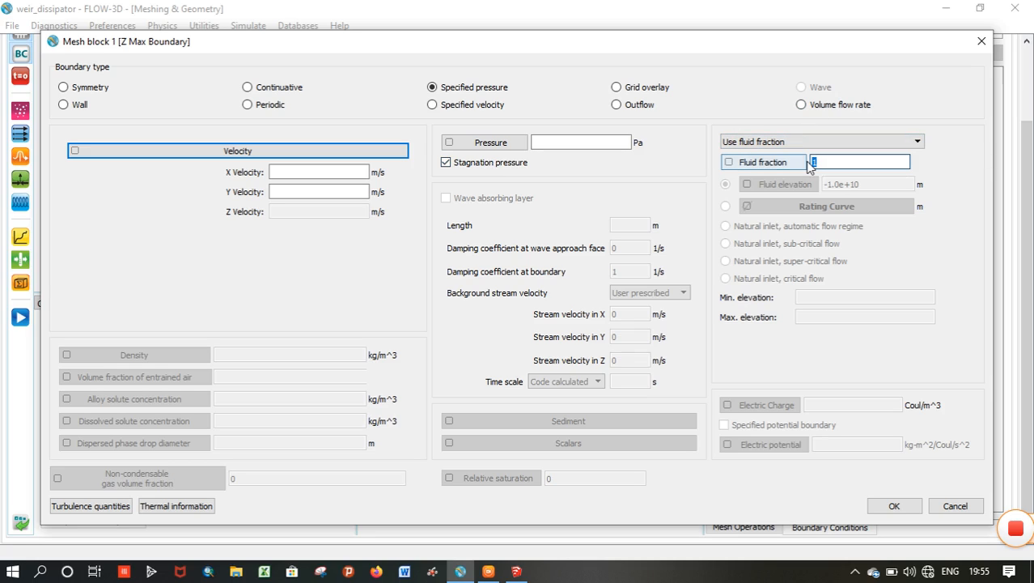
pyautogui.doubleClick(812, 162)
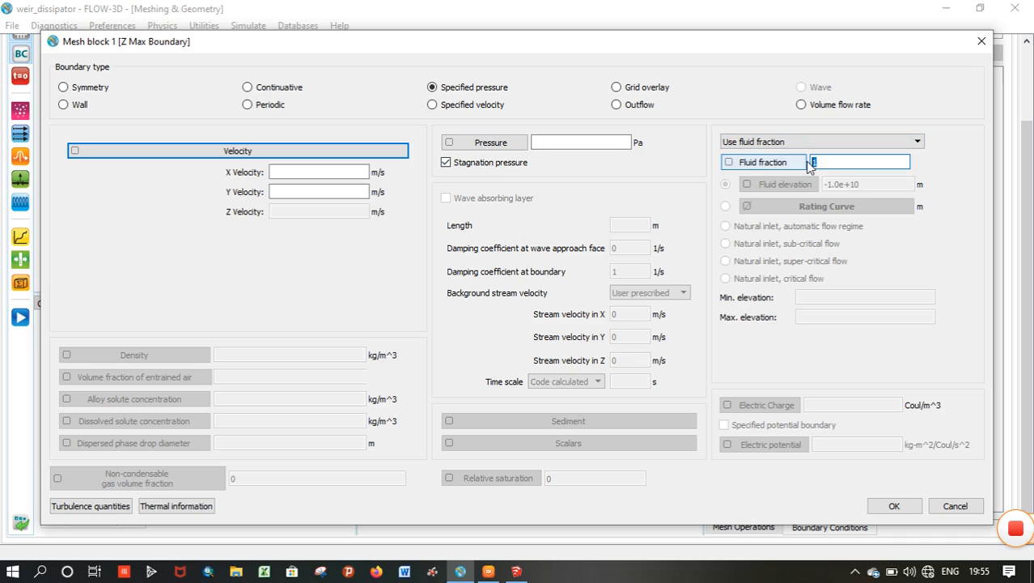
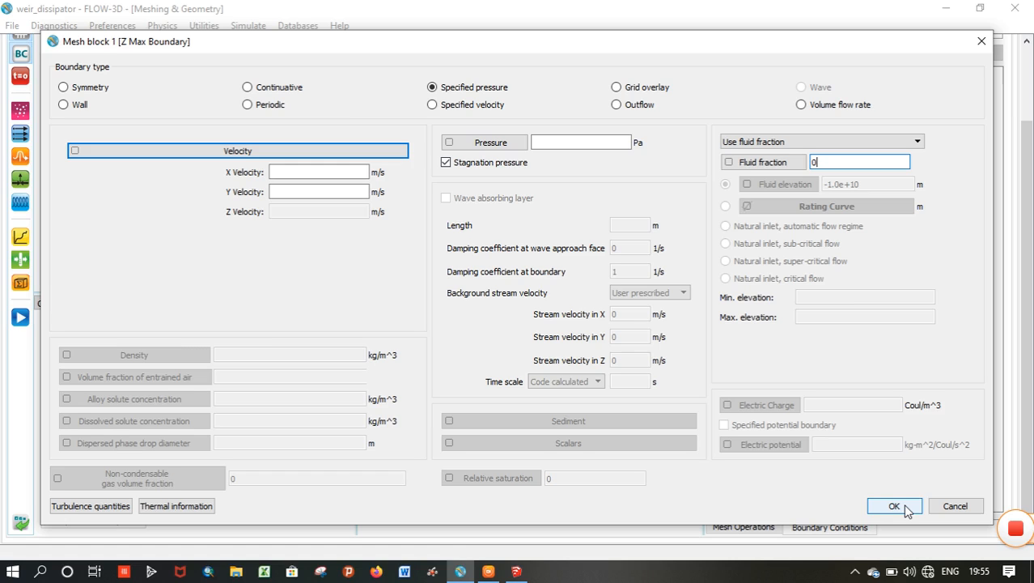
pyautogui.click(905, 508)
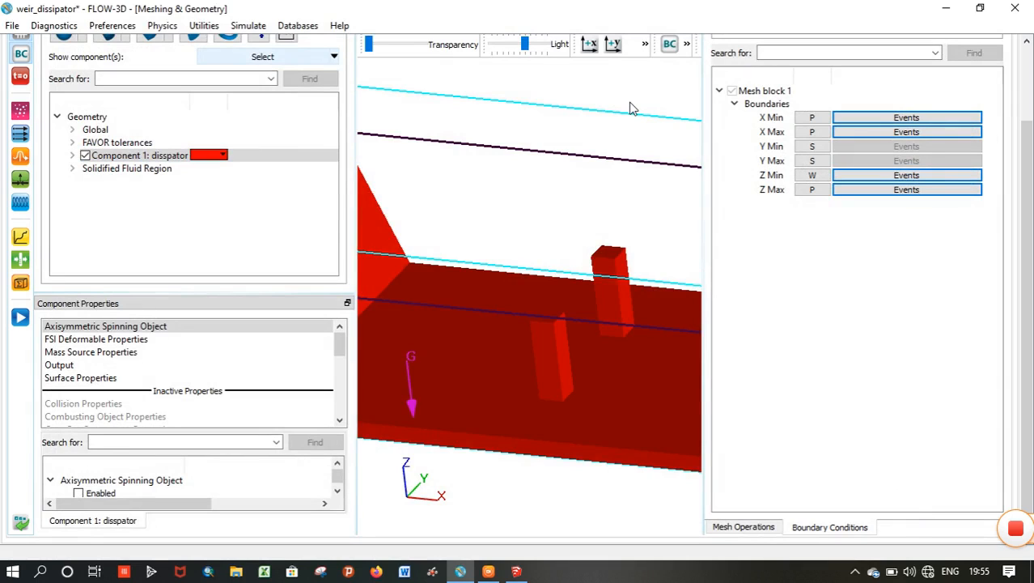
# Inspect the top of the mesh block above the dissipator blocks and the weir from several angles in the model view.
pyautogui.scroll(5, 632, 108)
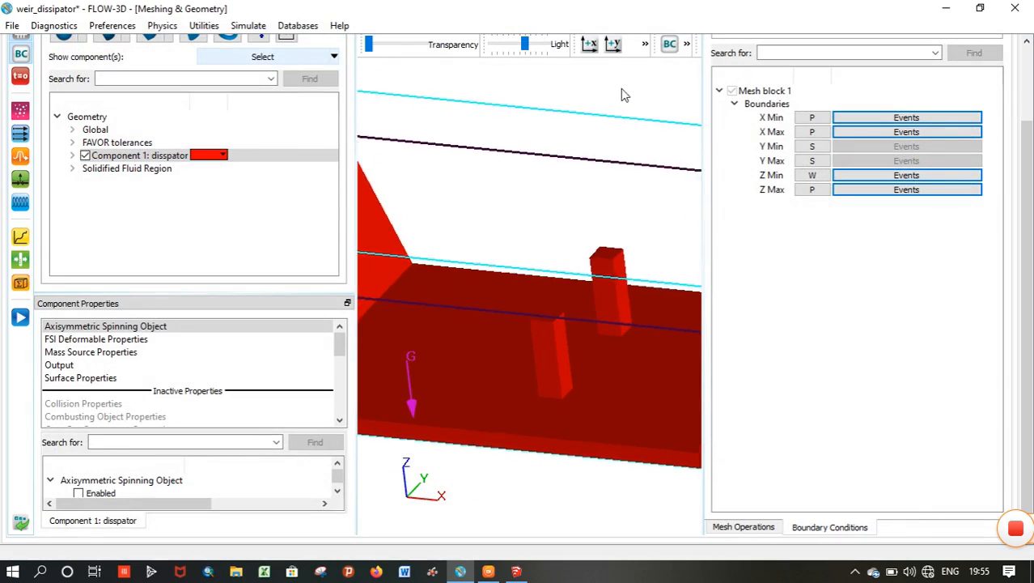
pyautogui.scroll(-1, 579, 127)
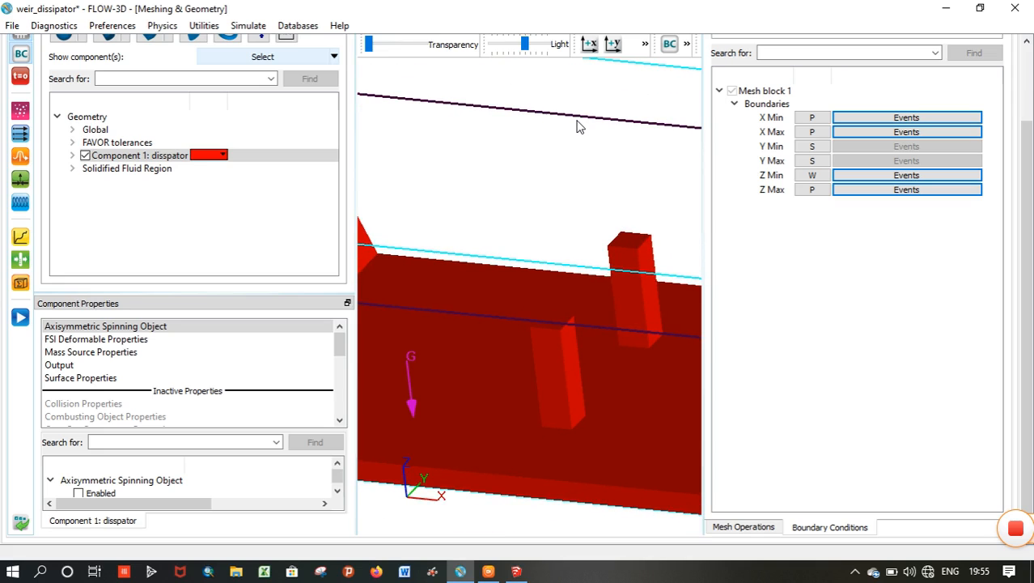
pyautogui.moveTo(579, 127); pyautogui.dragTo(543, 138)
pyautogui.moveTo(521, 219); pyautogui.dragTo(580, 177)
pyautogui.moveTo(512, 171)
pyautogui.mouseDown()
pyautogui.moveTo(531, 183)
pyautogui.moveTo(540, 161)
pyautogui.moveTo(533, 168)
pyautogui.mouseUp()
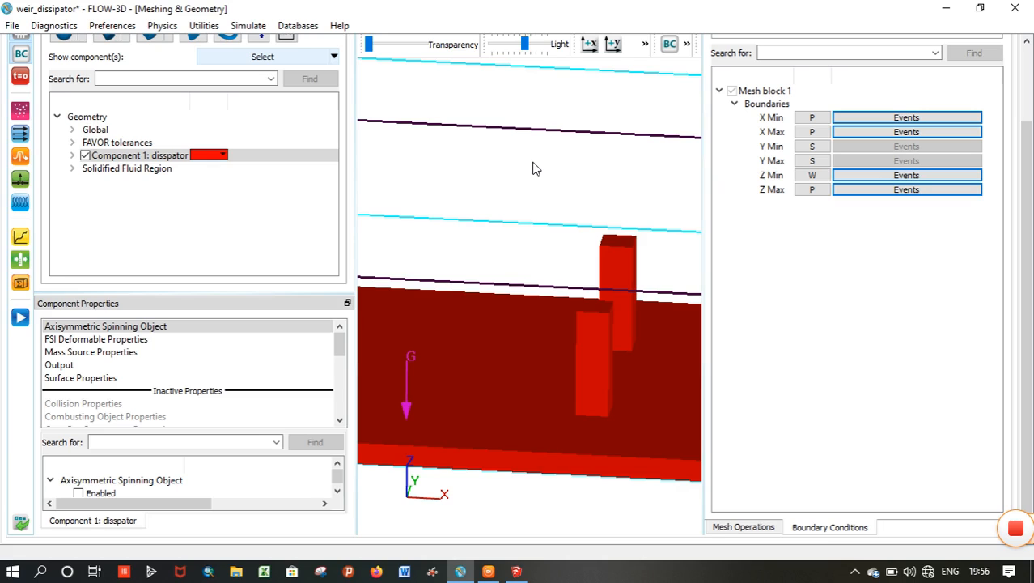
pyautogui.moveTo(534, 172); pyautogui.dragTo(564, 26, button='middle')
pyautogui.moveTo(608, 282); pyautogui.dragTo(542, 172, button='middle')
pyautogui.moveTo(426, 156); pyautogui.dragTo(462, 174, button='right')
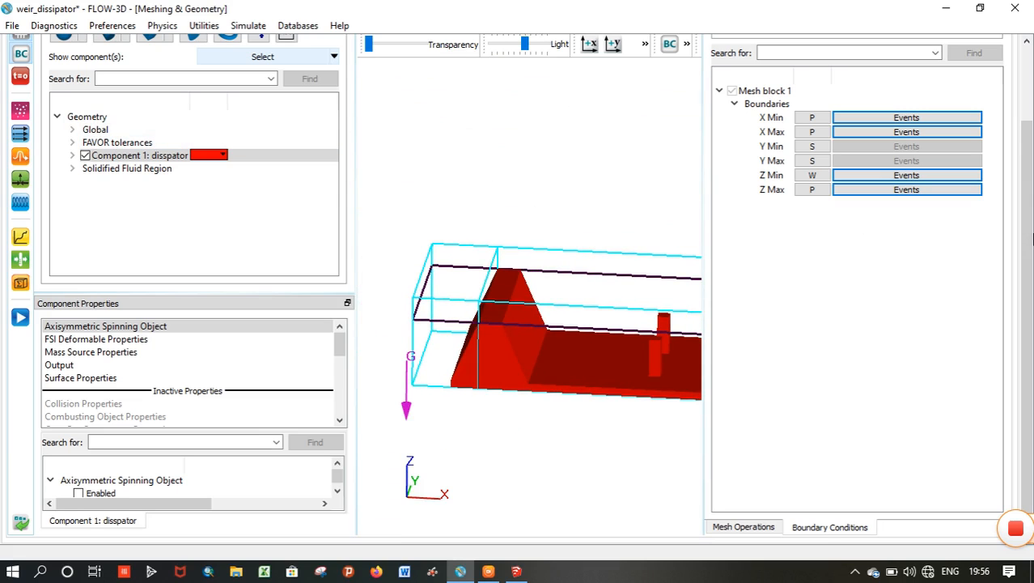
# Open the initial conditions and add a fluid region to the model.
pyautogui.moveTo(1032, 189); pyautogui.dragTo(1032, 116)
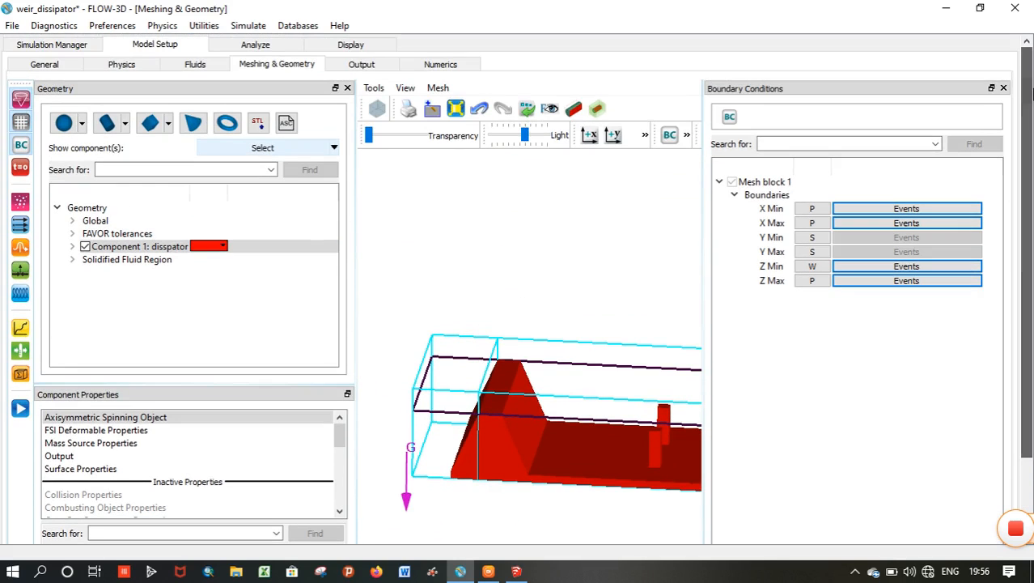
pyautogui.click(15, 168)
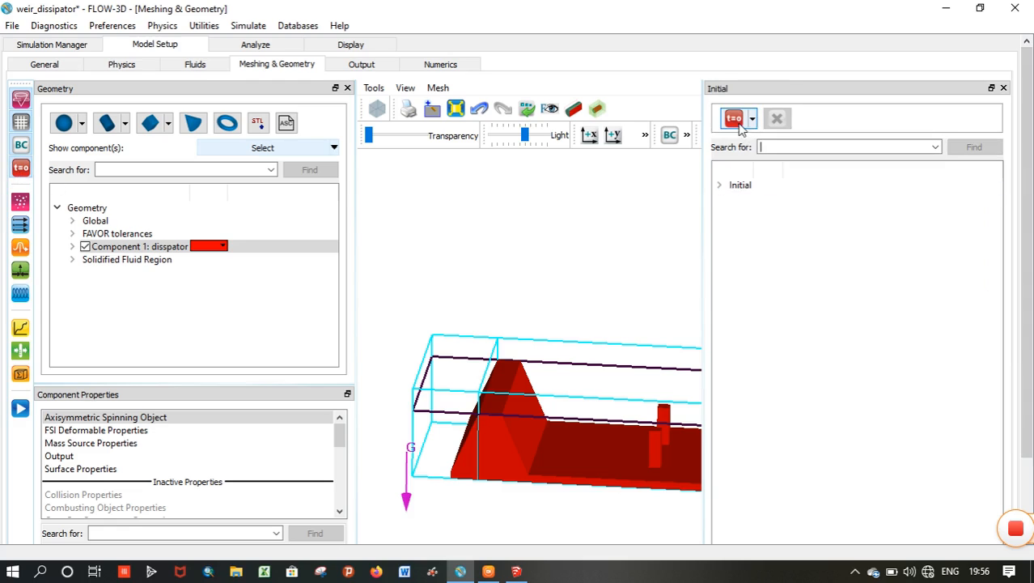
pyautogui.click(719, 184)
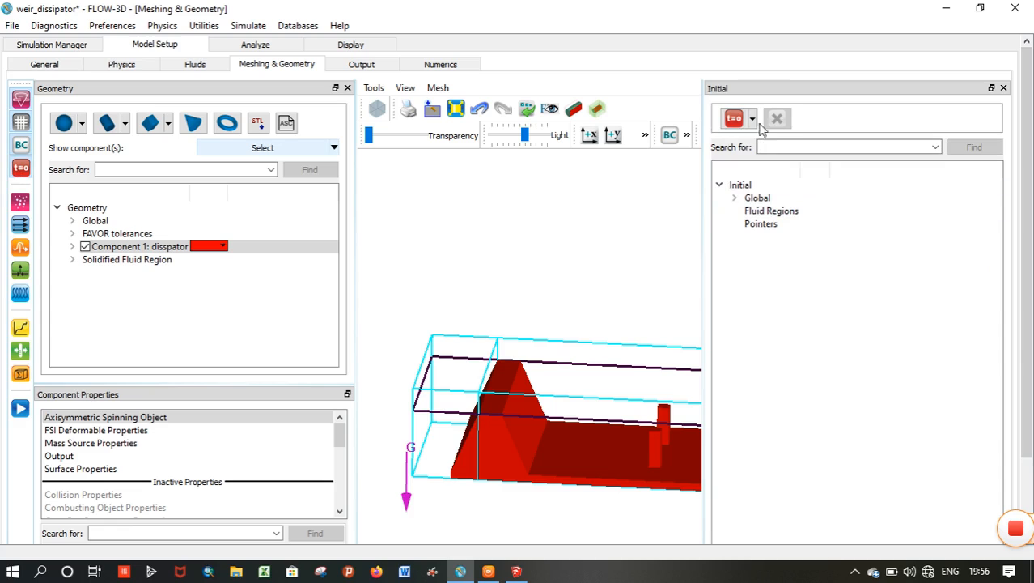
pyautogui.click(734, 119)
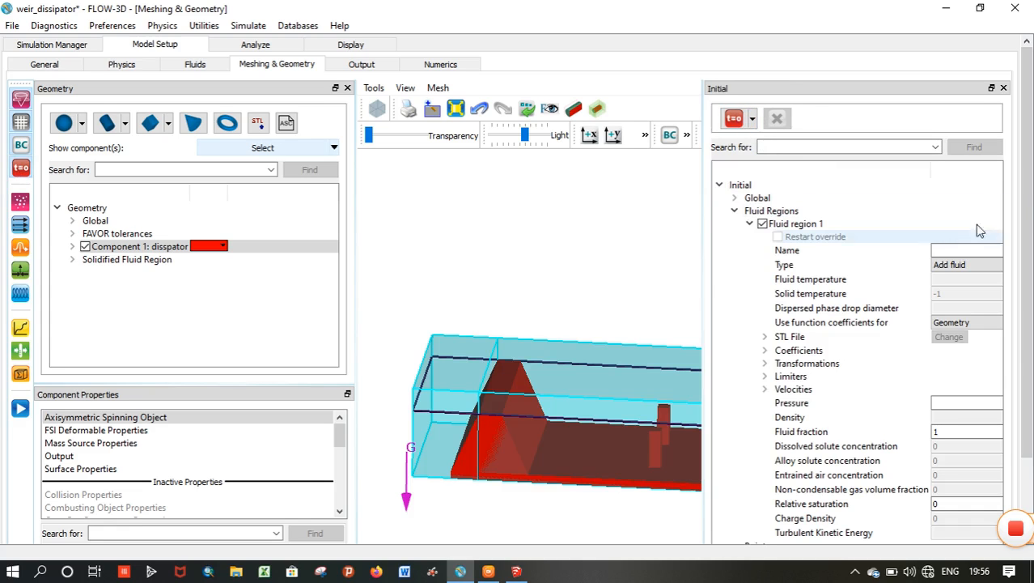
# Open the limiters of fluid region 1 and resize the initial conditions area around the limiter values and their units.
pyautogui.moveTo(1027, 248); pyautogui.dragTo(1033, 338)
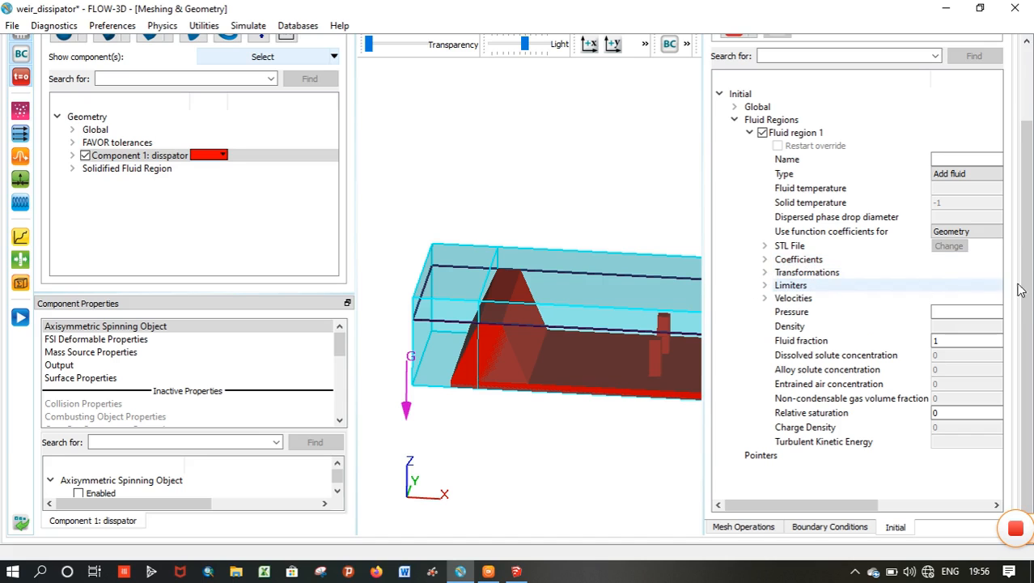
pyautogui.scroll(2, 1022, 290)
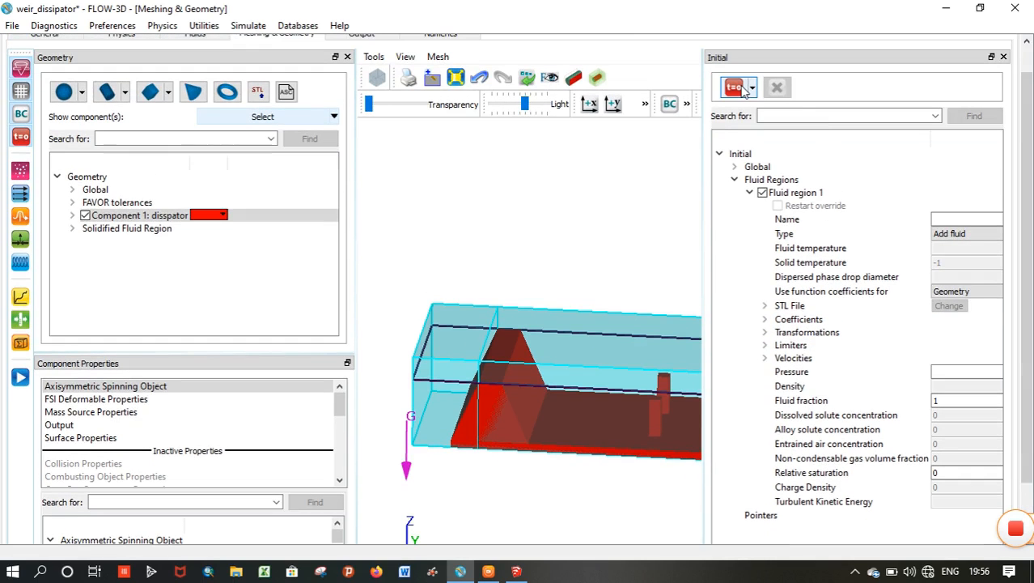
pyautogui.click(764, 346)
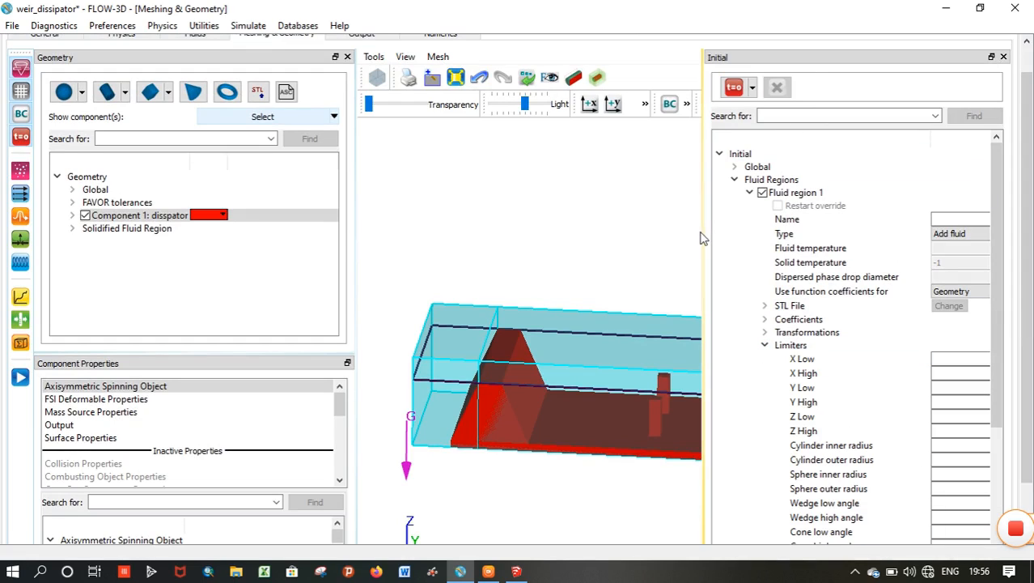
pyautogui.moveTo(701, 233); pyautogui.dragTo(665, 233)
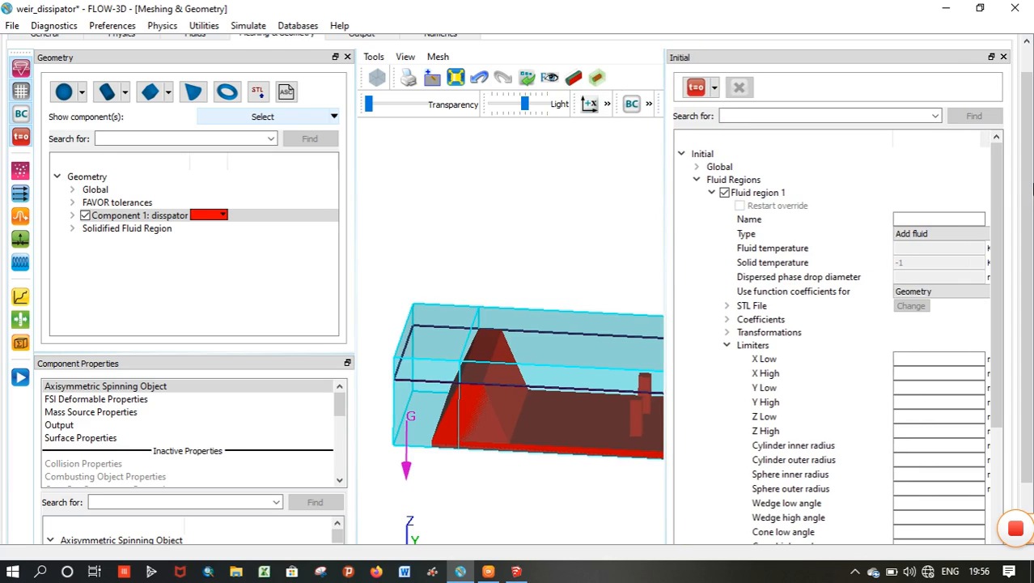
pyautogui.scroll(-2, 1028, 194)
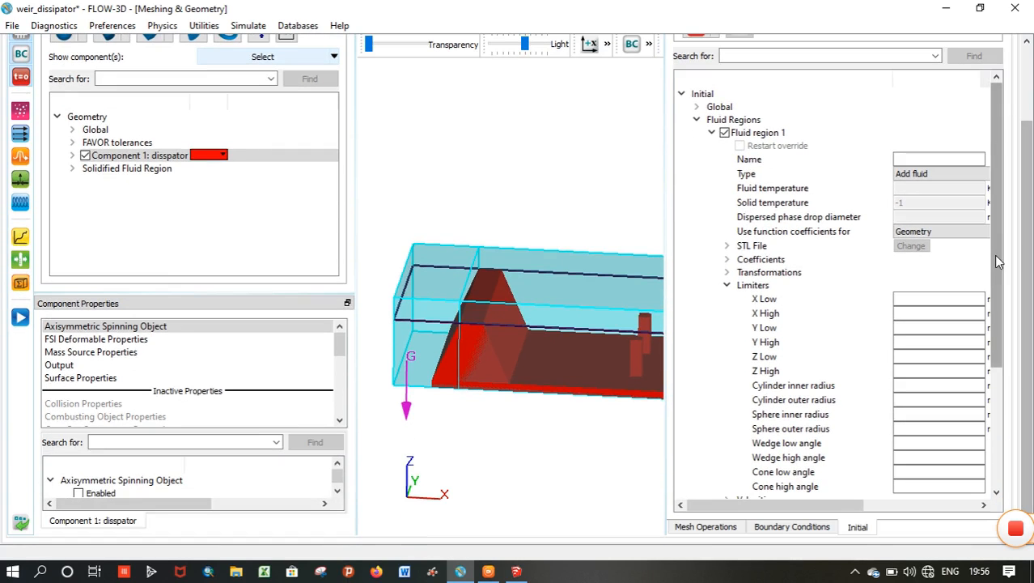
pyautogui.scroll(-1, 999, 260)
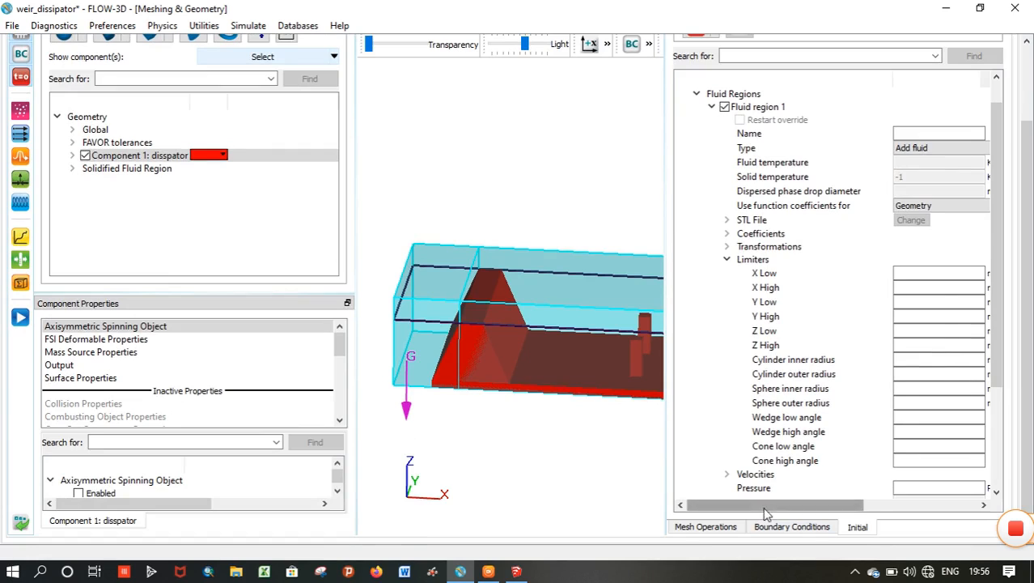
pyautogui.moveTo(766, 507); pyautogui.dragTo(787, 506)
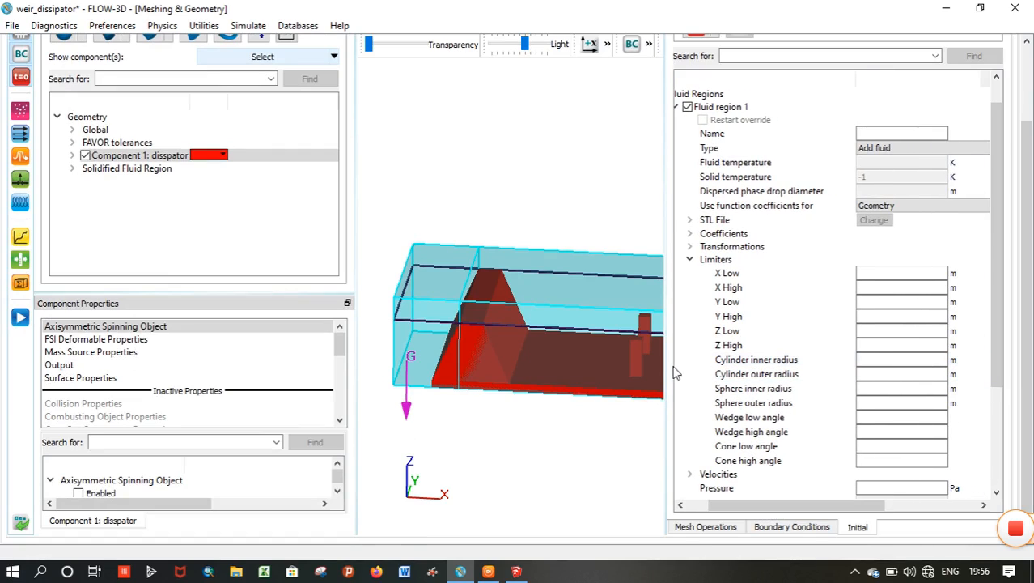
pyautogui.moveTo(667, 376); pyautogui.dragTo(736, 372)
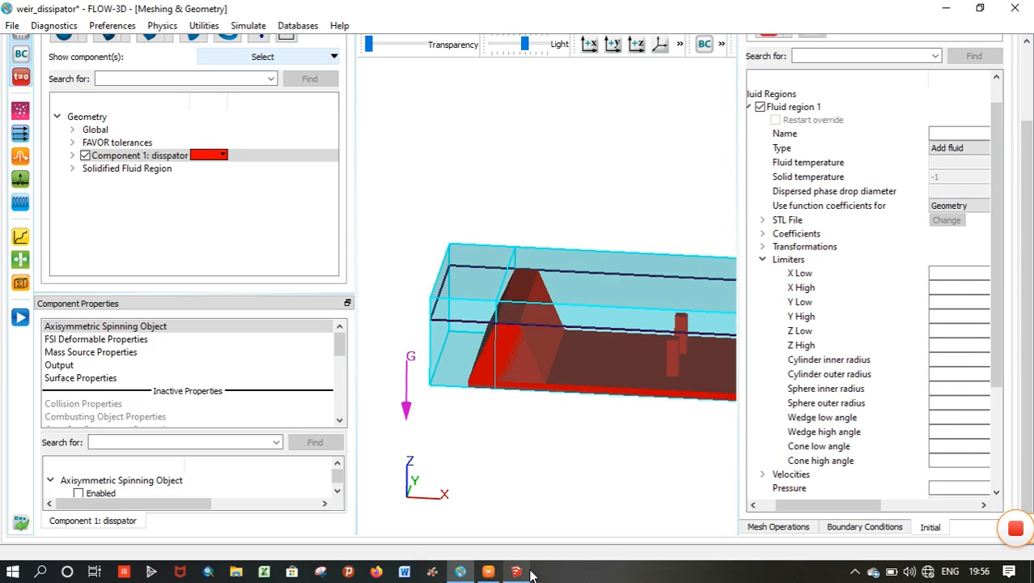
# Switch to the SketchUp dam model and try to dimension the horizontal distance between the vertical axis and the weir crest's upstream edge.
pyautogui.click(510, 531)
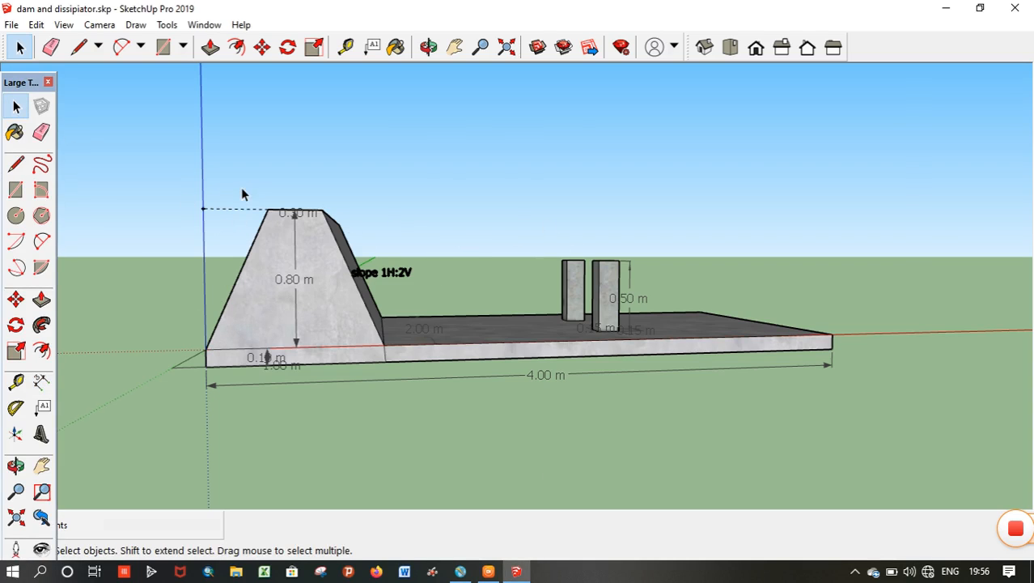
pyautogui.moveTo(242, 194); pyautogui.dragTo(348, 226, button='middle')
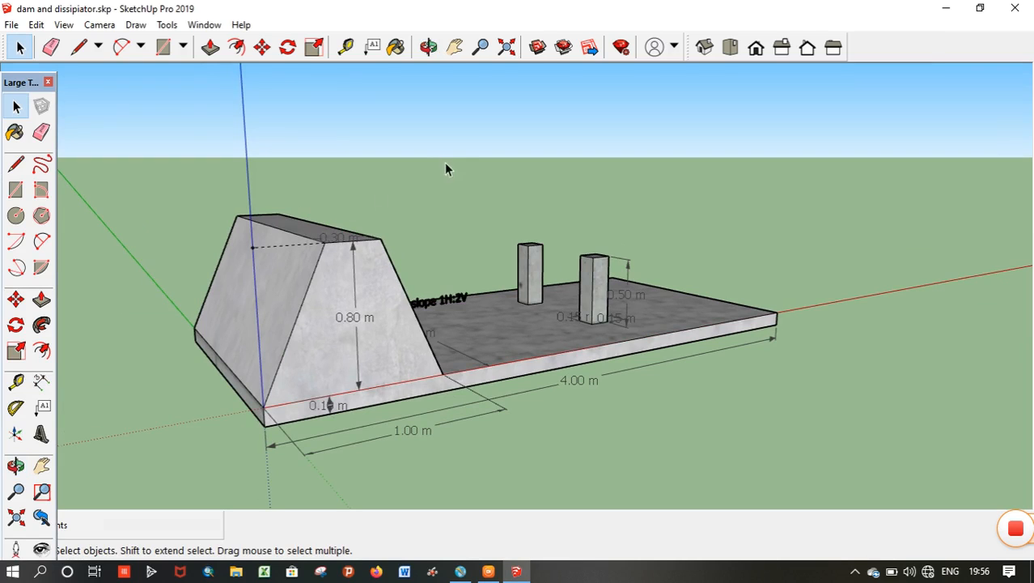
pyautogui.moveTo(271, 157); pyautogui.dragTo(178, 174, button='middle')
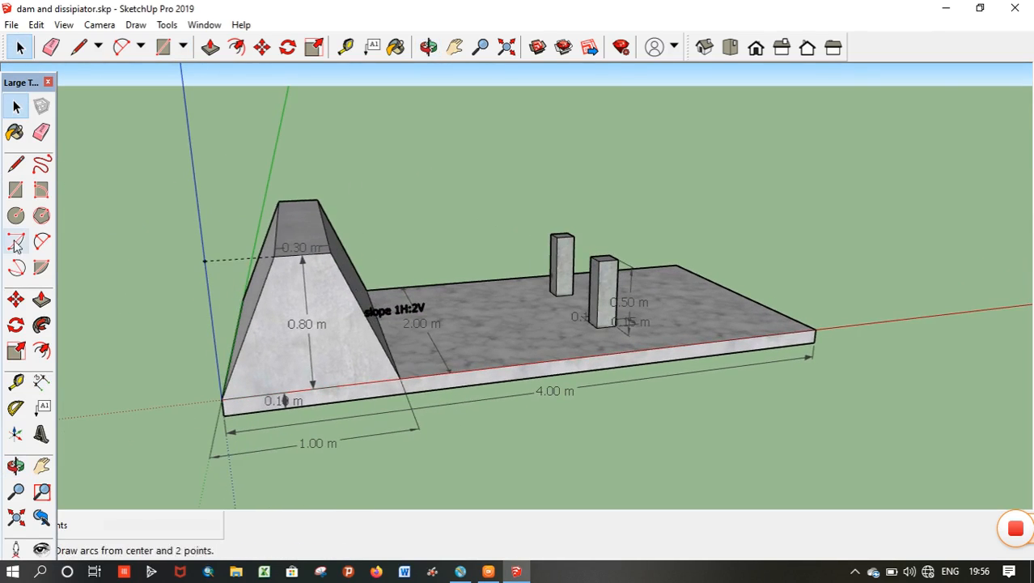
pyautogui.click(42, 381)
pyautogui.scroll(-1, 271, 259)
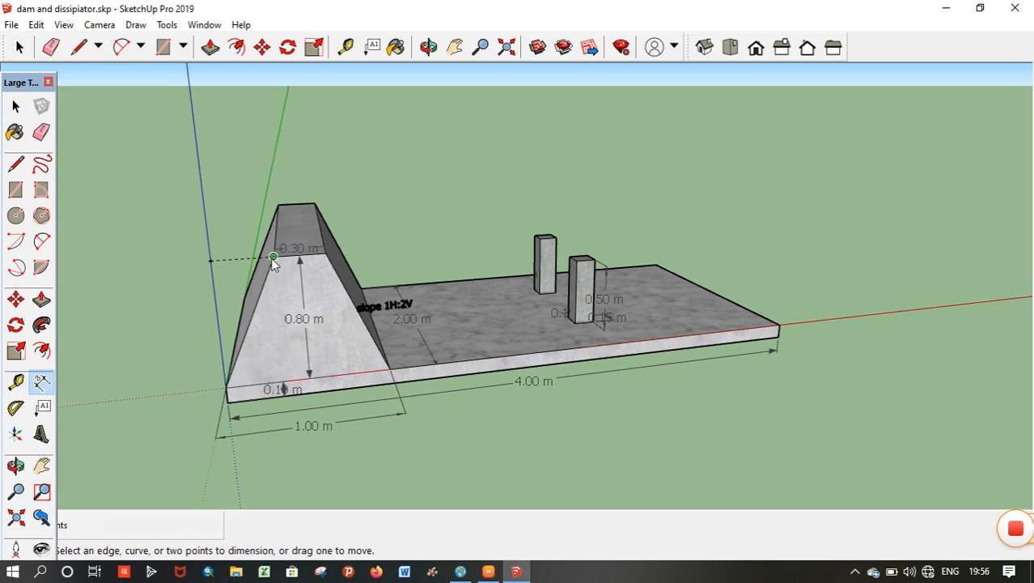
pyautogui.scroll(1, 270, 258)
pyautogui.click(271, 257)
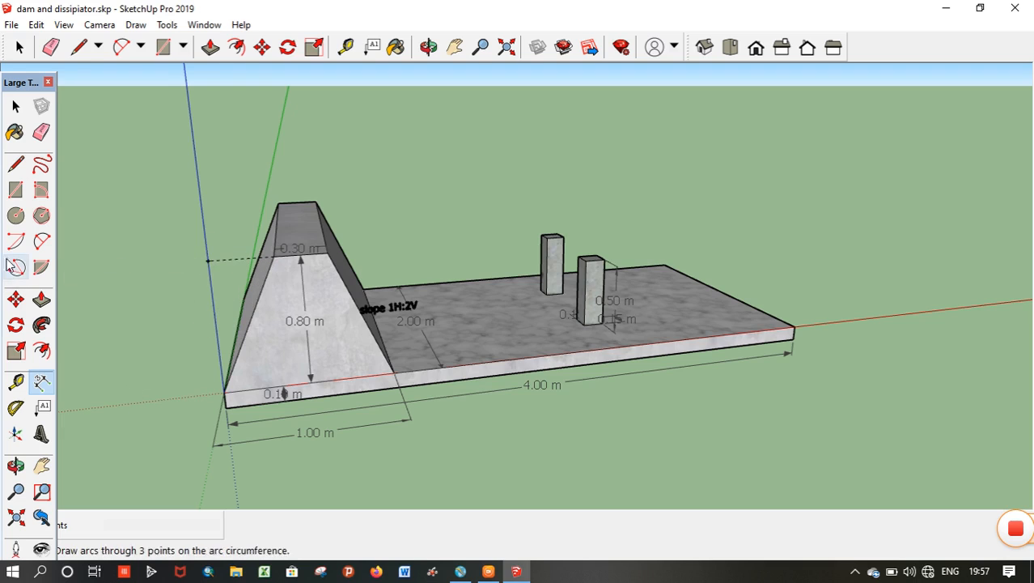
pyautogui.click(18, 108)
pyautogui.click(44, 378)
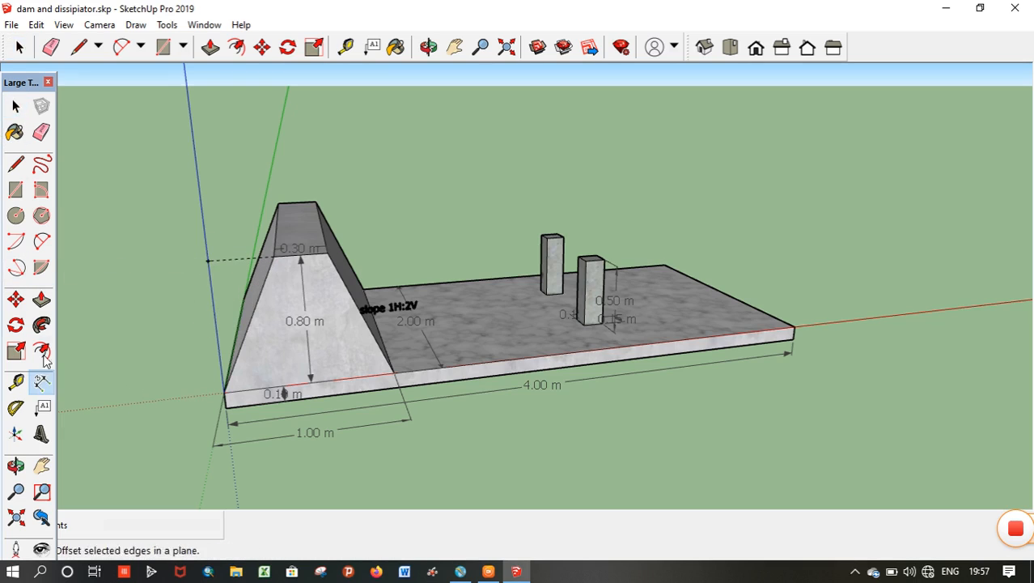
pyautogui.click(207, 261)
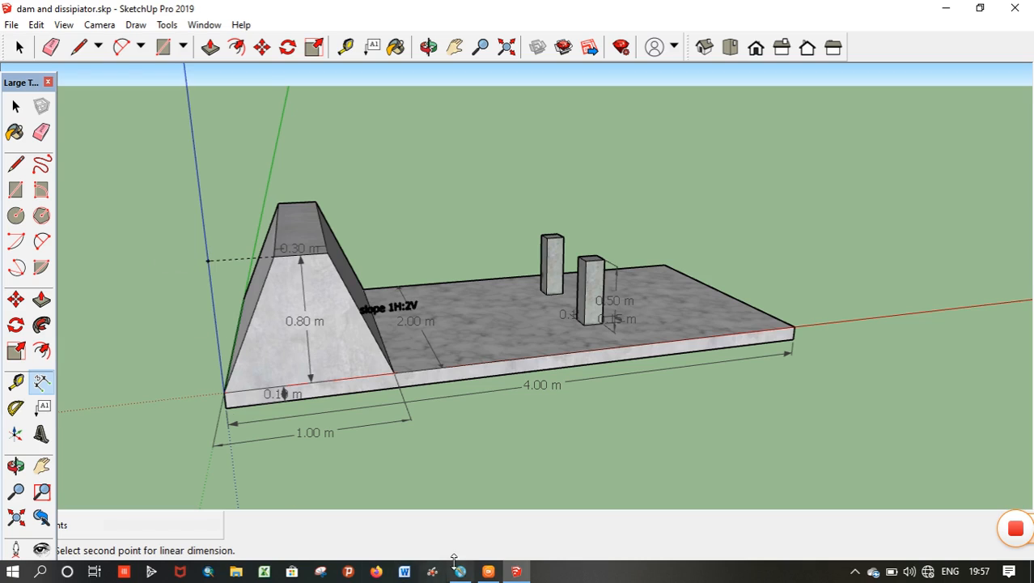
# Switch back to FLOW-3D and limit fluid region 1 to an X Low of -0.5 m and an X High of 0.35 m.
pyautogui.moveTo(460, 571)
pyautogui.click(469, 528)
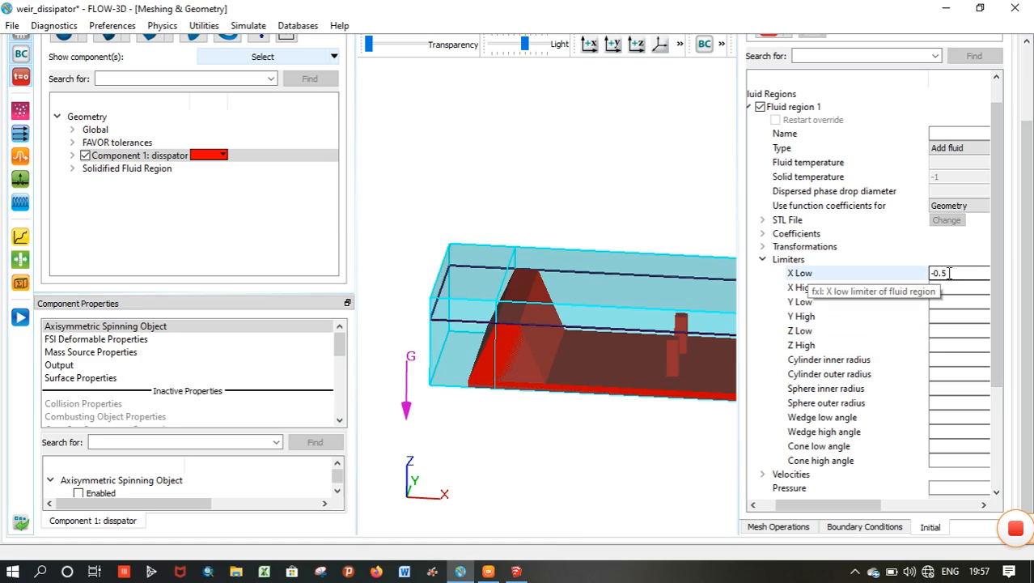
pyautogui.click(954, 288)
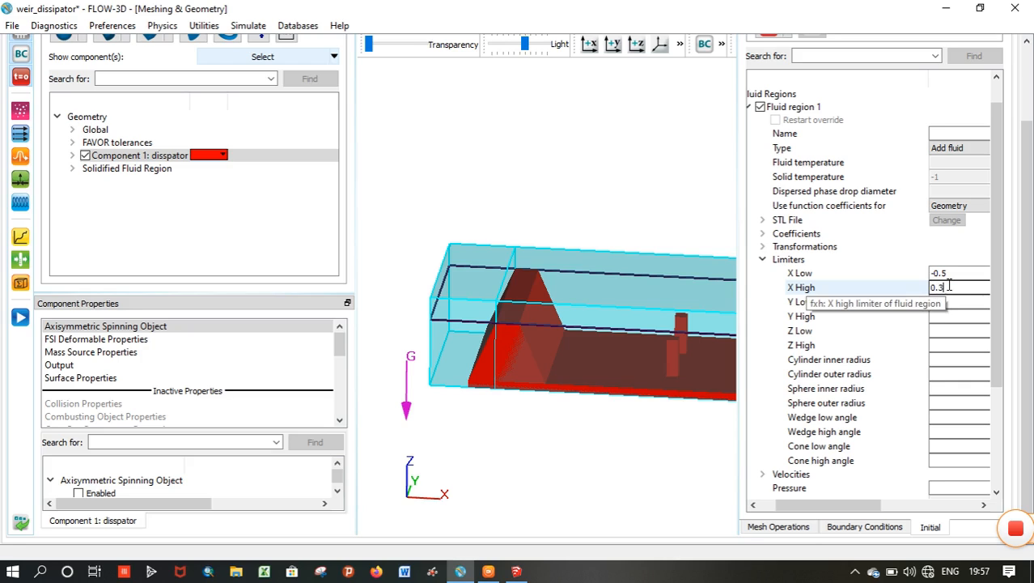
pyautogui.press('Return')
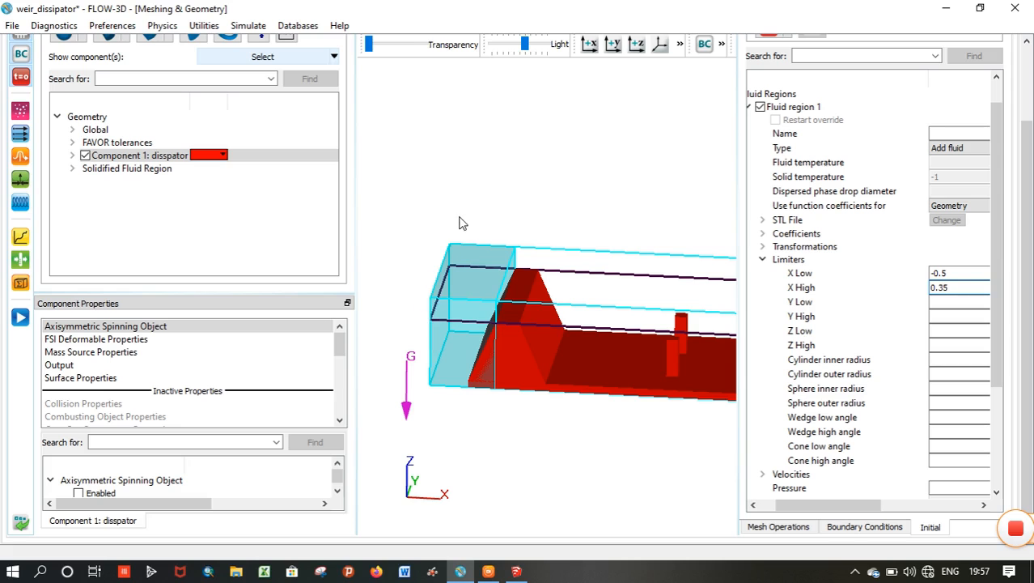
pyautogui.scroll(-1, 510, 200)
pyautogui.scroll(2, 514, 218)
pyautogui.moveTo(388, 265); pyautogui.dragTo(448, 268)
pyautogui.moveTo(579, 285); pyautogui.dragTo(623, 364)
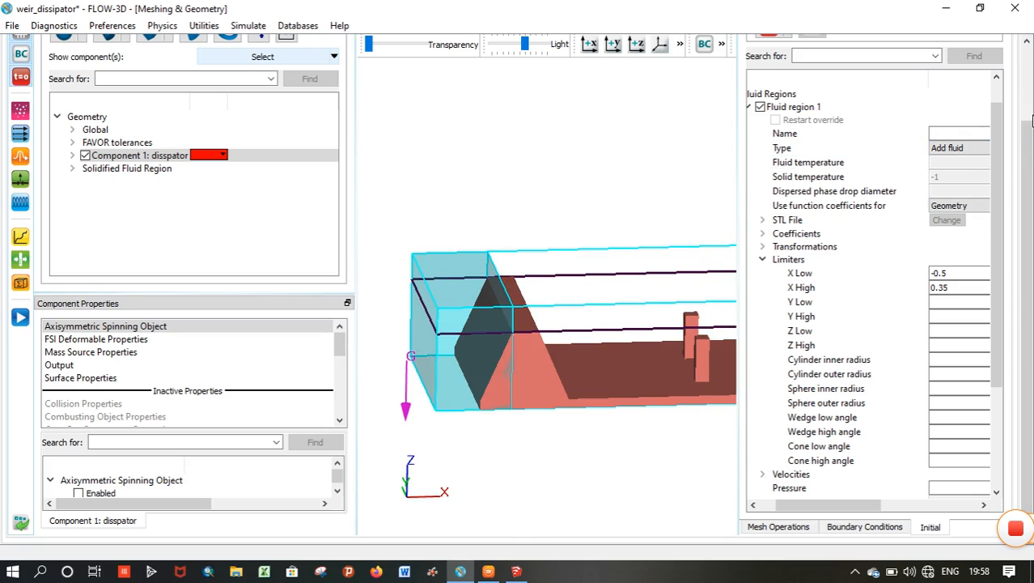
# Close the initial conditions, boundary conditions and mesh operations panes and inspect the fluid region upstream of the weir.
pyautogui.scroll(2, 1028, 122)
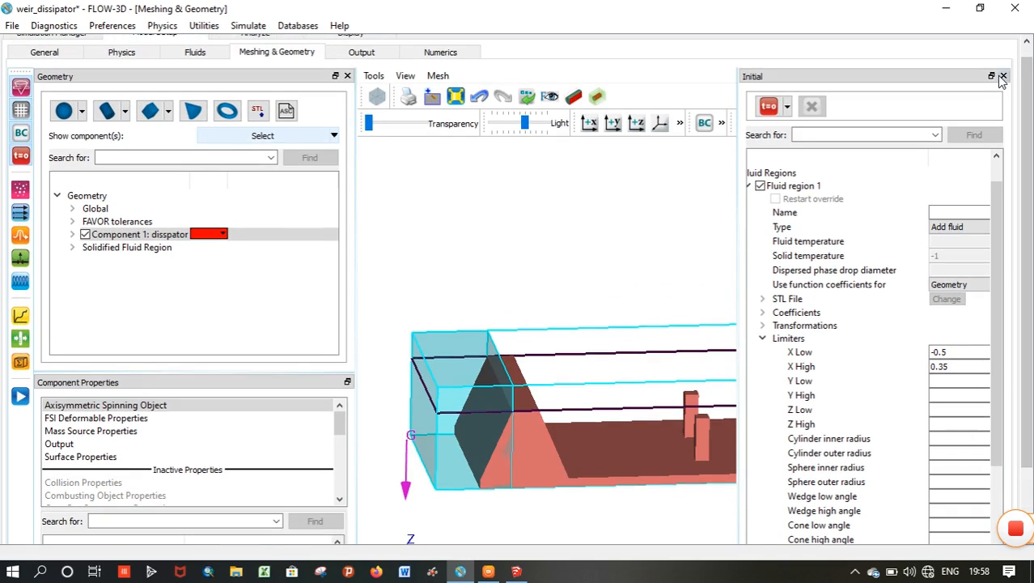
pyautogui.click(1003, 76)
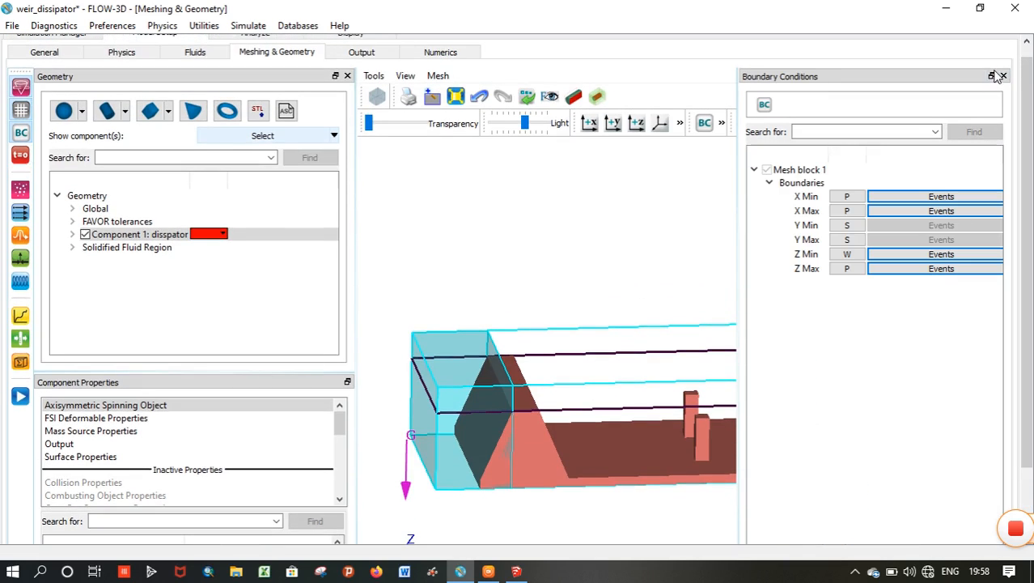
pyautogui.click(1004, 76)
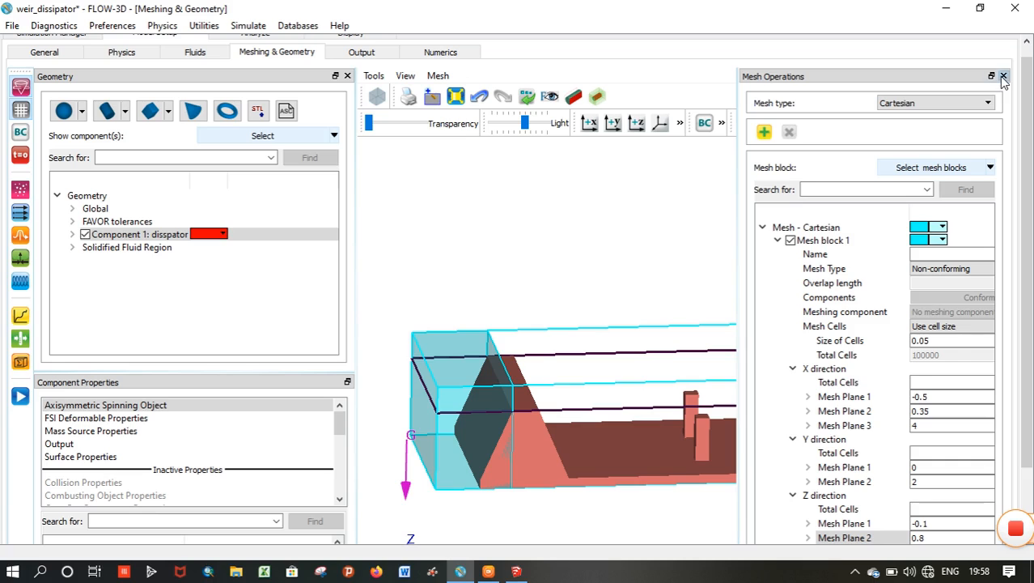
pyautogui.click(1004, 76)
pyautogui.scroll(4, 768, 350)
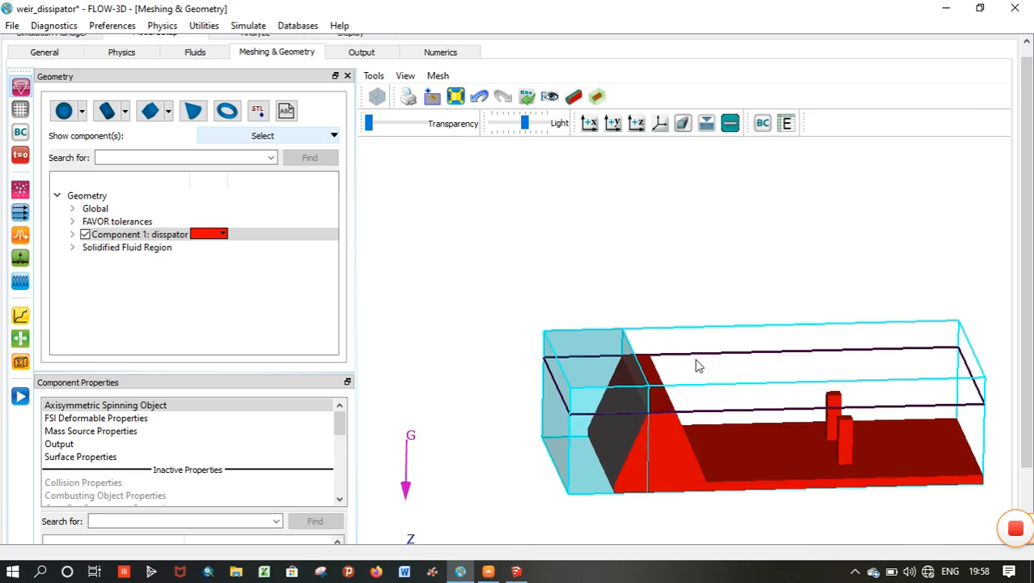
pyautogui.moveTo(750, 342); pyautogui.dragTo(686, 331, button='middle')
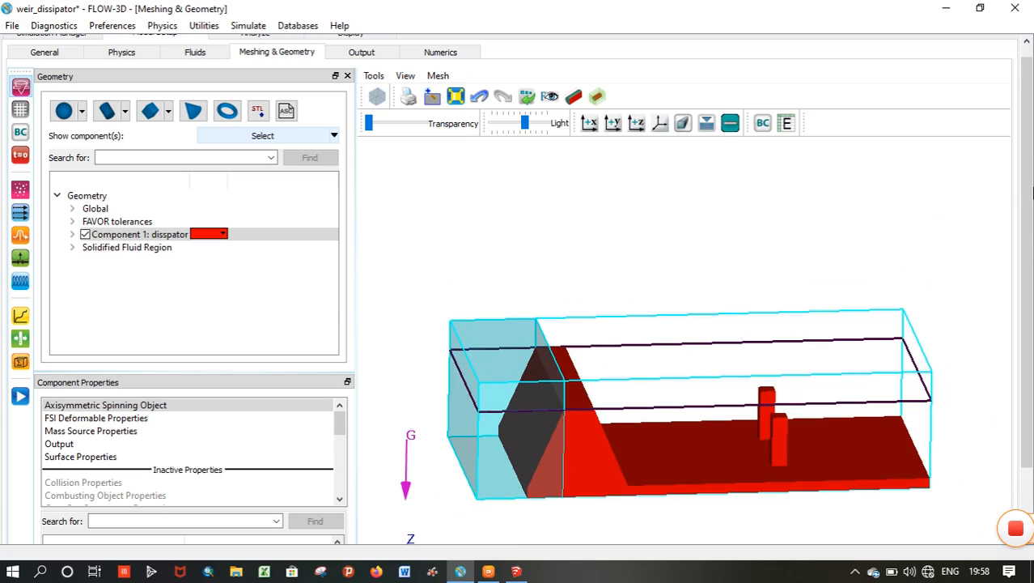
pyautogui.moveTo(1027, 163); pyautogui.dragTo(1033, 112)
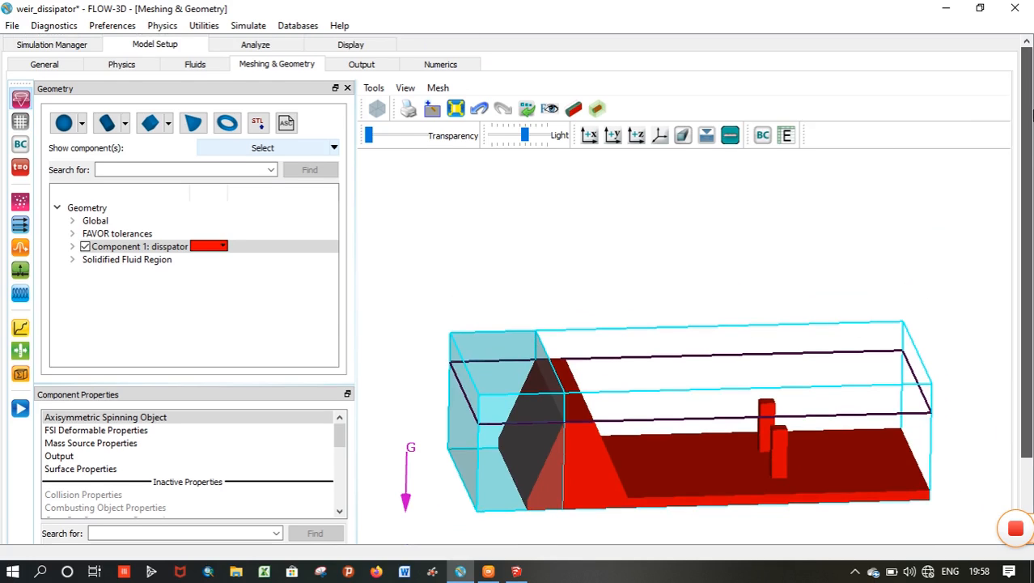
# Review the output controls and the numerics settings, including the time-step and pressure solver options.
pyautogui.click(363, 66)
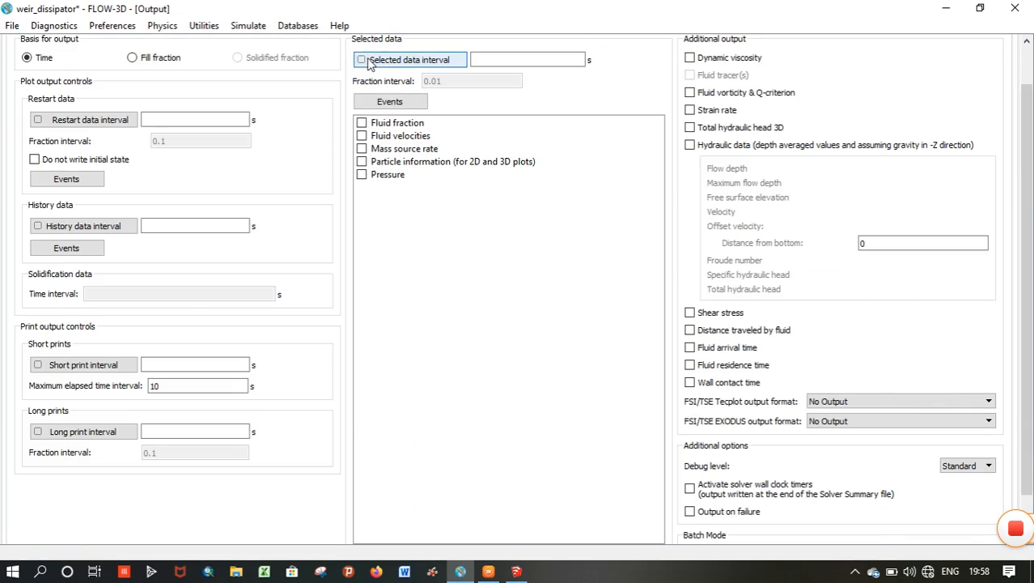
pyautogui.scroll(-1, 370, 64)
pyautogui.scroll(-1, 371, 65)
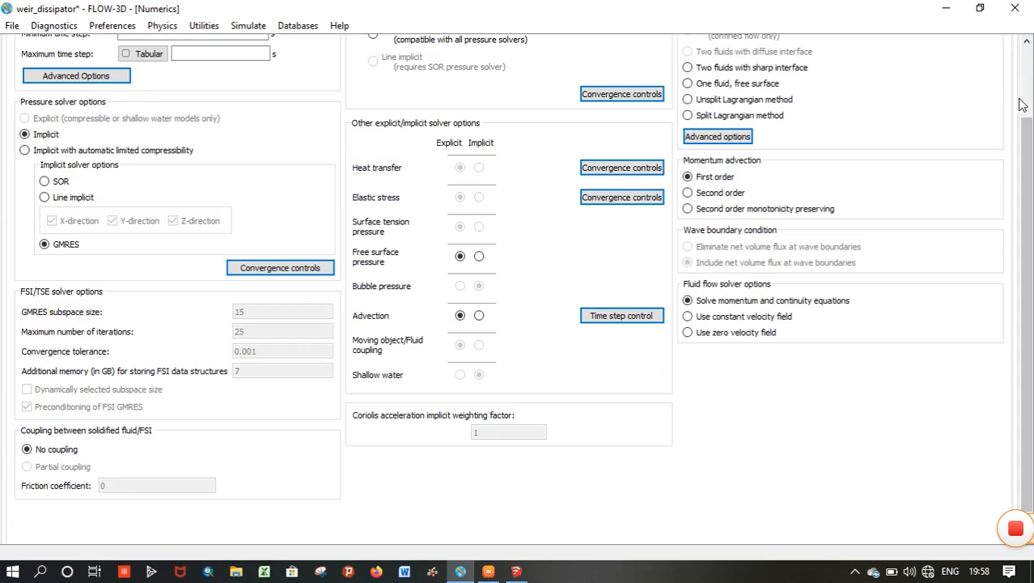
pyautogui.scroll(2, 1028, 129)
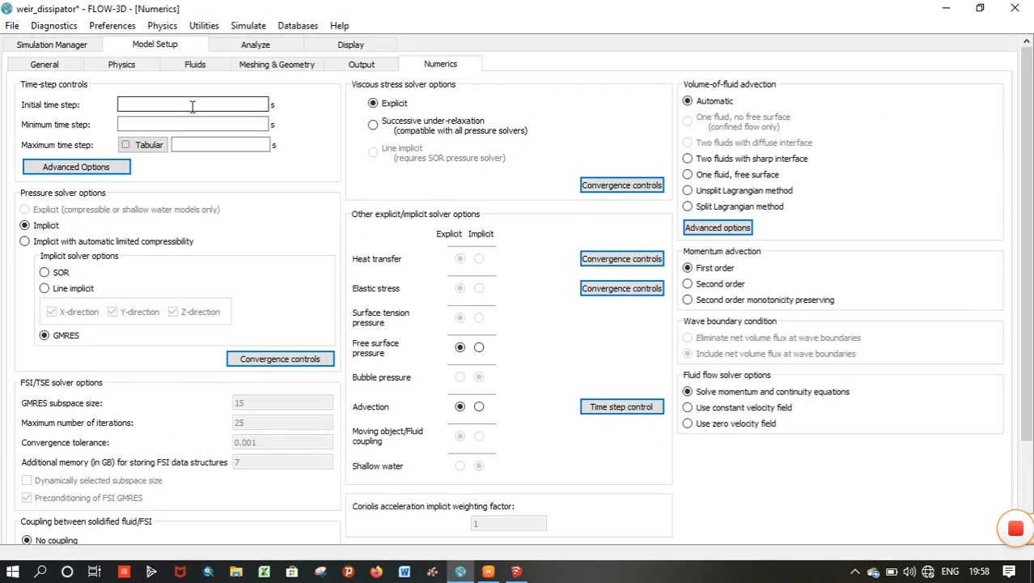
# Set both the history data interval and the selected data interval to 1 s in the output settings.
pyautogui.click(362, 66)
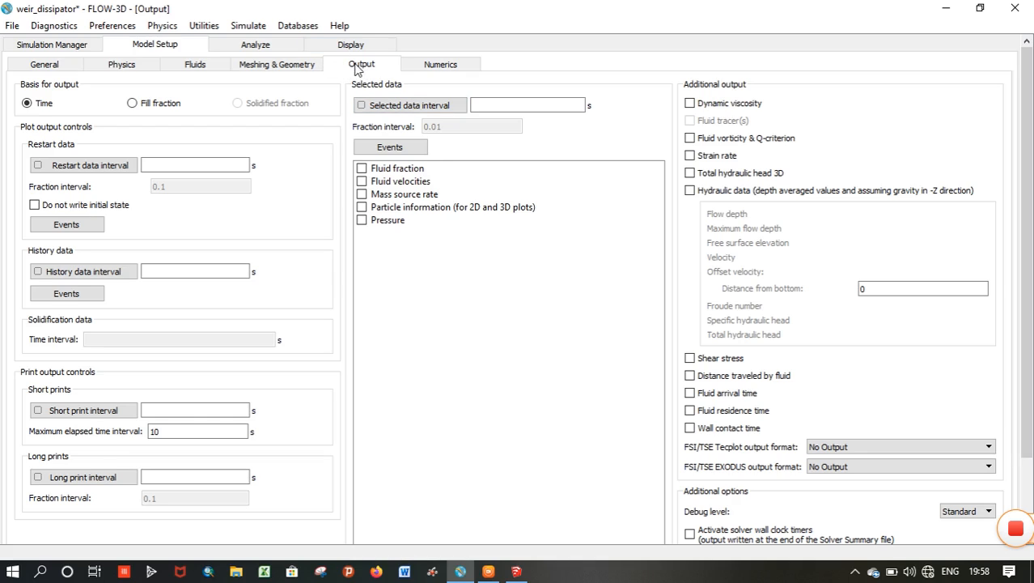
pyautogui.click(153, 271)
pyautogui.click(551, 102)
# Enable total hydraulic head 3D, hydraulic data and shear stress output, and select all data except mass source rate and particle information.
pyautogui.click(359, 170)
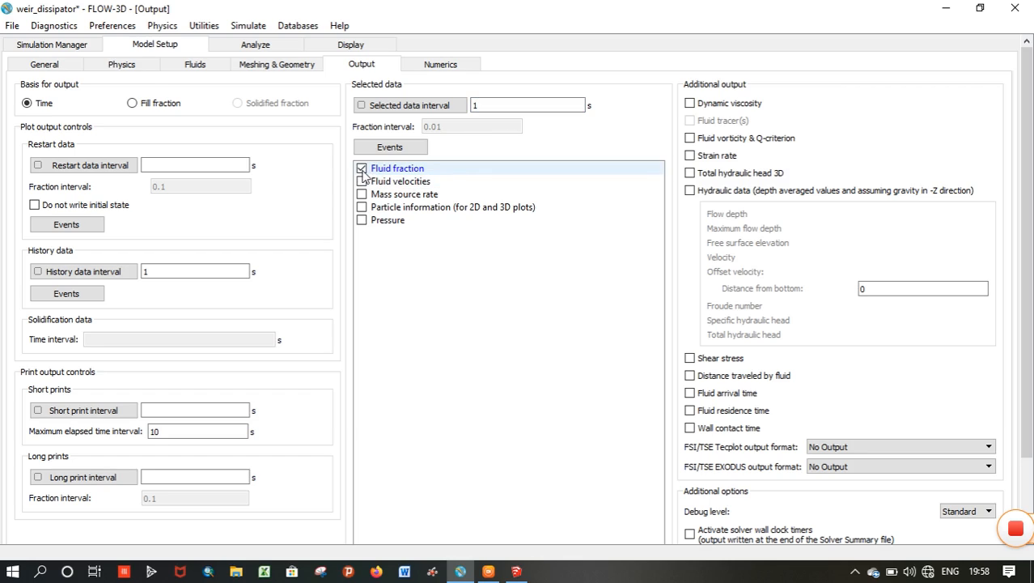
pyautogui.click(689, 172)
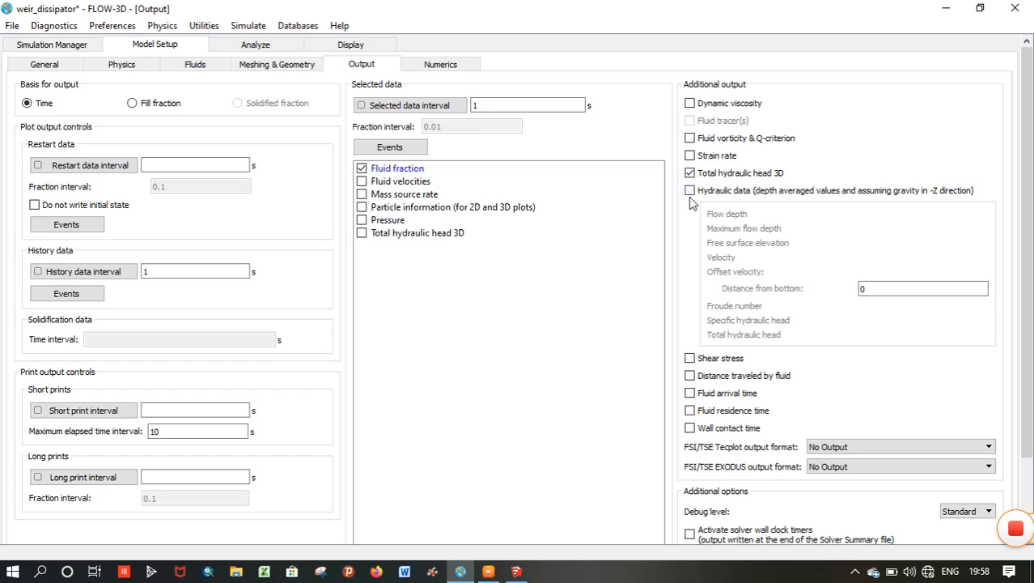
pyautogui.click(690, 192)
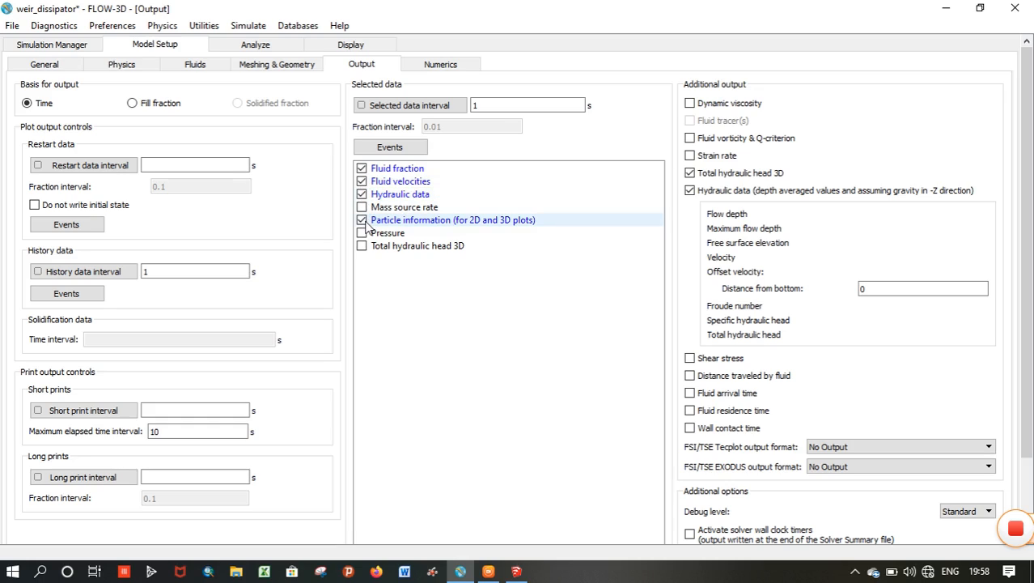
pyautogui.click(363, 221)
pyautogui.click(361, 233)
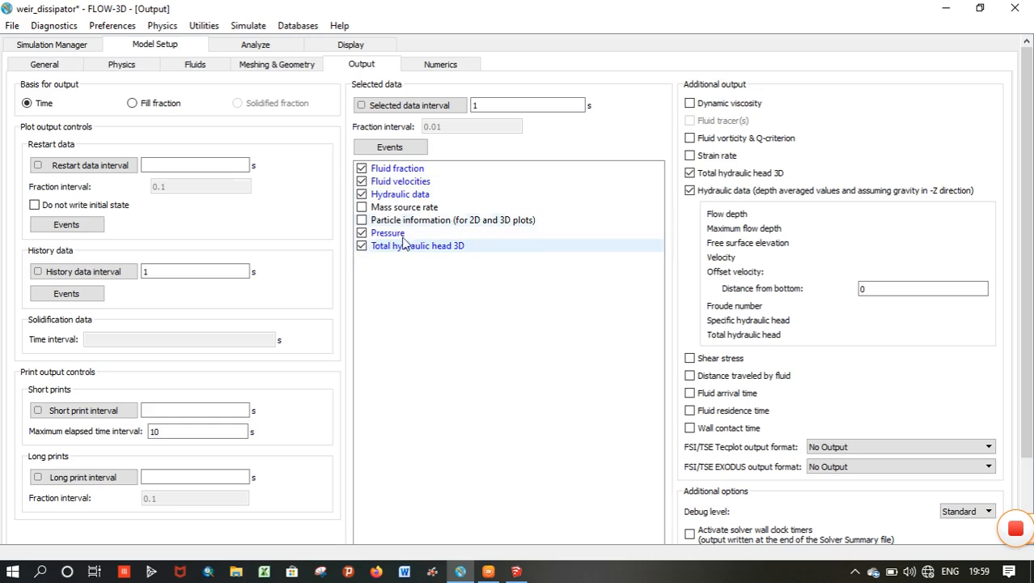
pyautogui.click(690, 358)
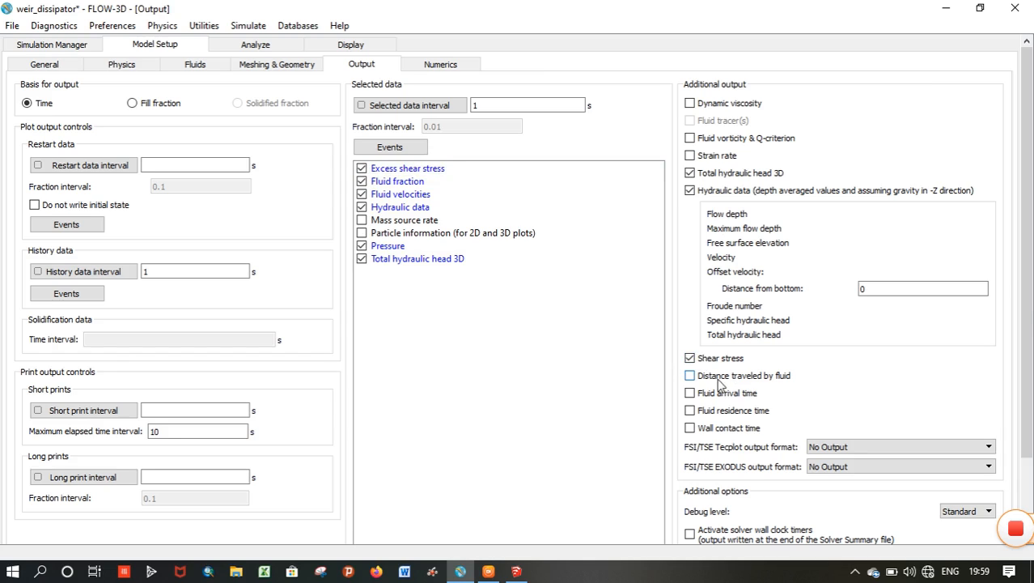
pyautogui.moveTo(1031, 304); pyautogui.dragTo(1031, 417)
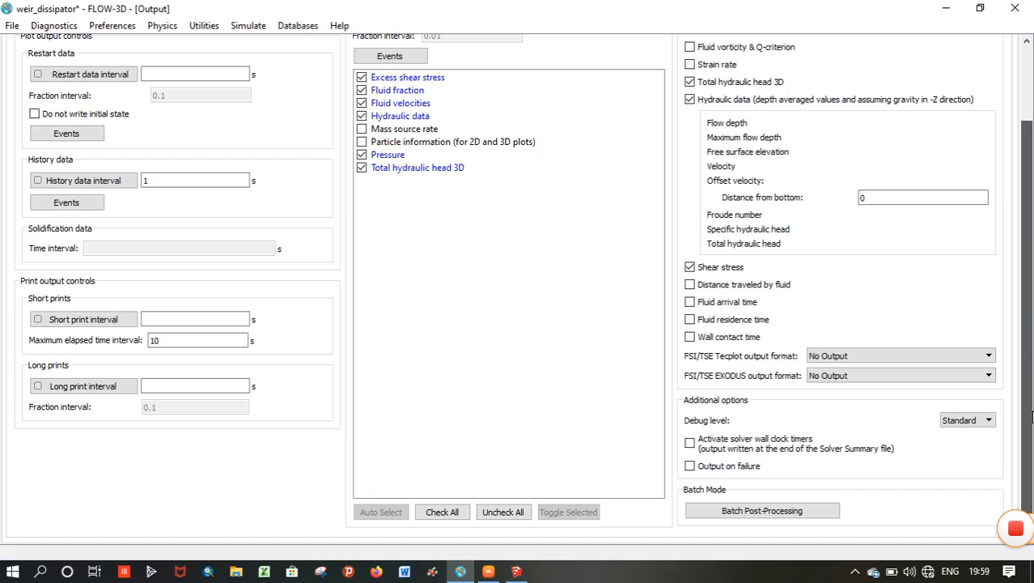
# Run the weir_dissipator simulation locally, saving its setup before the solver starts.
pyautogui.scroll(3, 1031, 416)
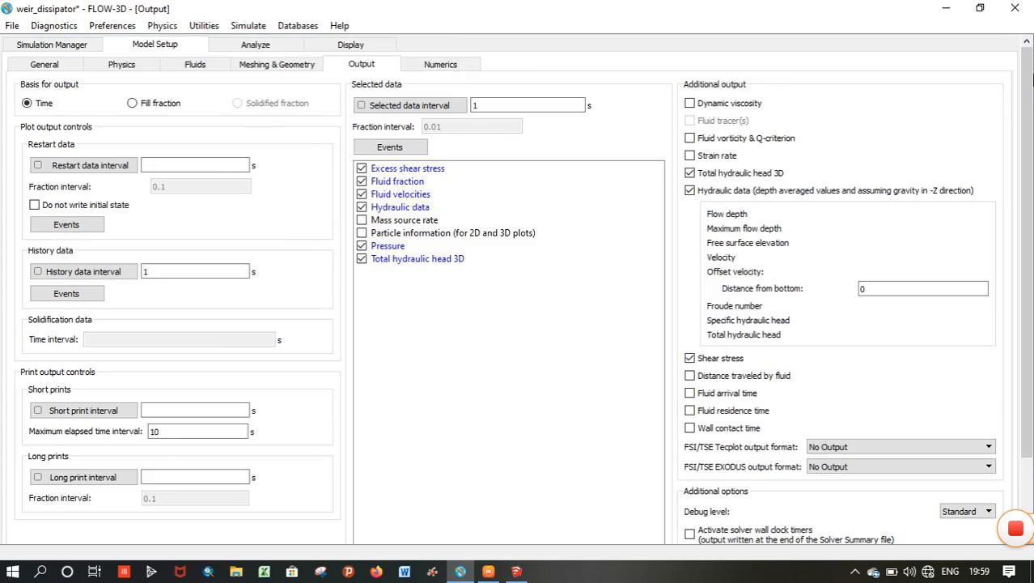
pyautogui.moveTo(1031, 93); pyautogui.dragTo(1031, 199)
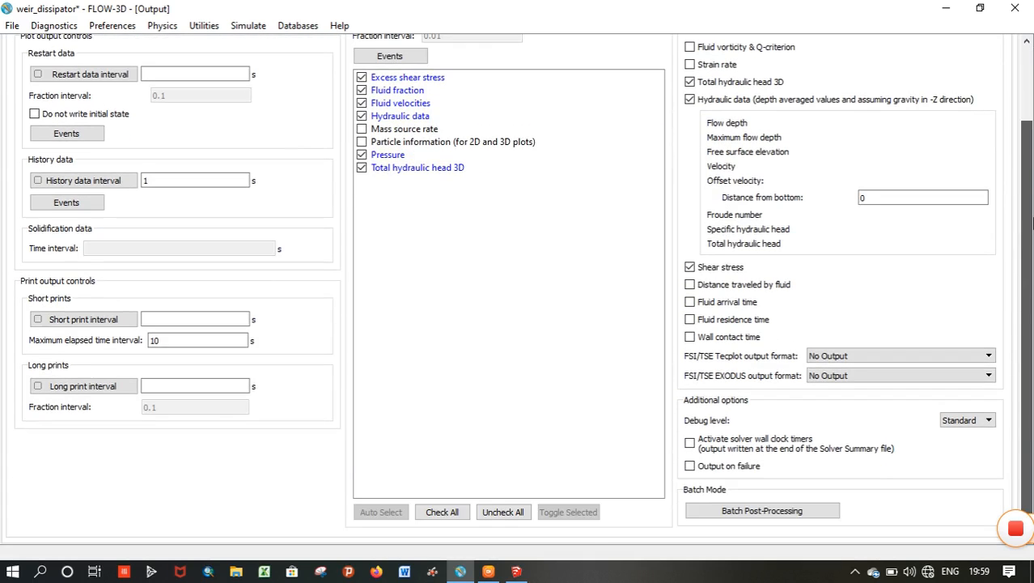
pyautogui.scroll(3, 1032, 221)
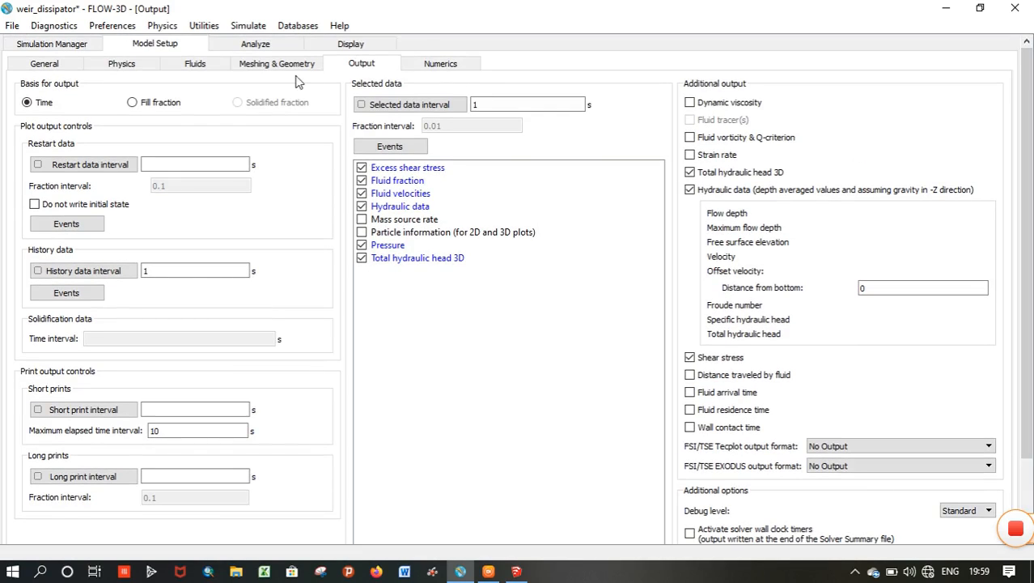
pyautogui.click(68, 49)
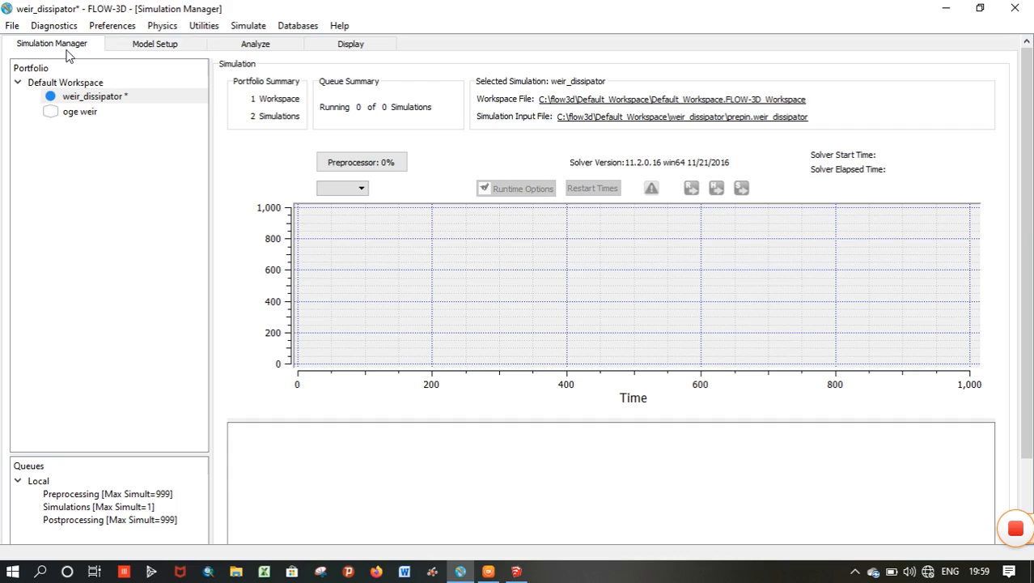
pyautogui.rightClick(113, 101)
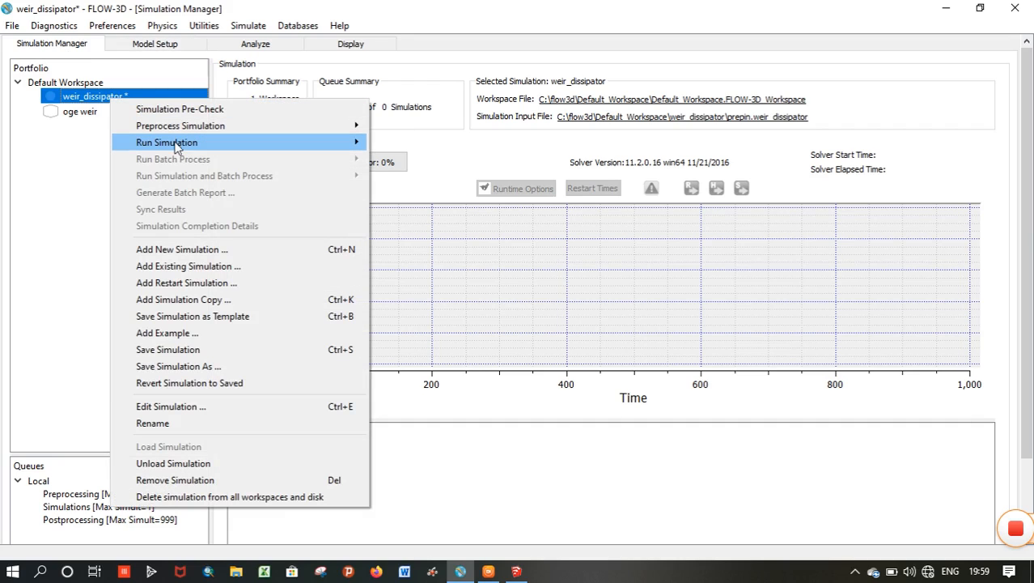
pyautogui.moveTo(180, 148)
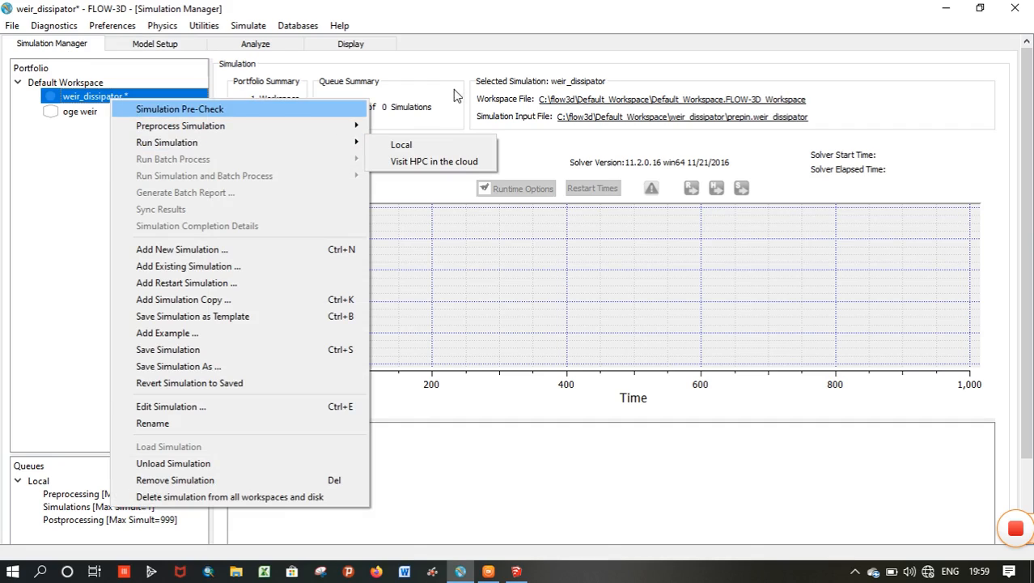
pyautogui.click(95, 100)
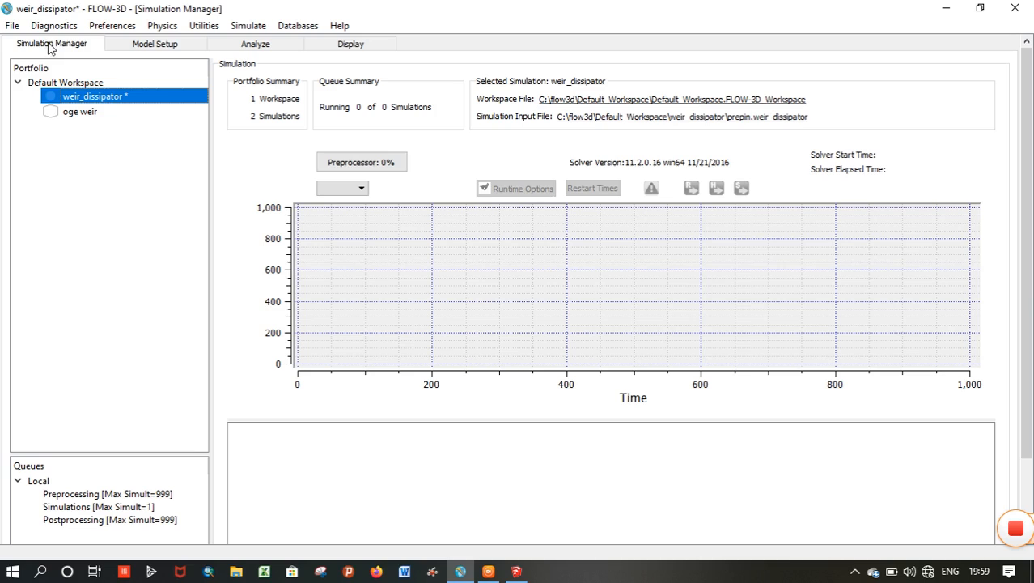
pyautogui.rightClick(104, 99)
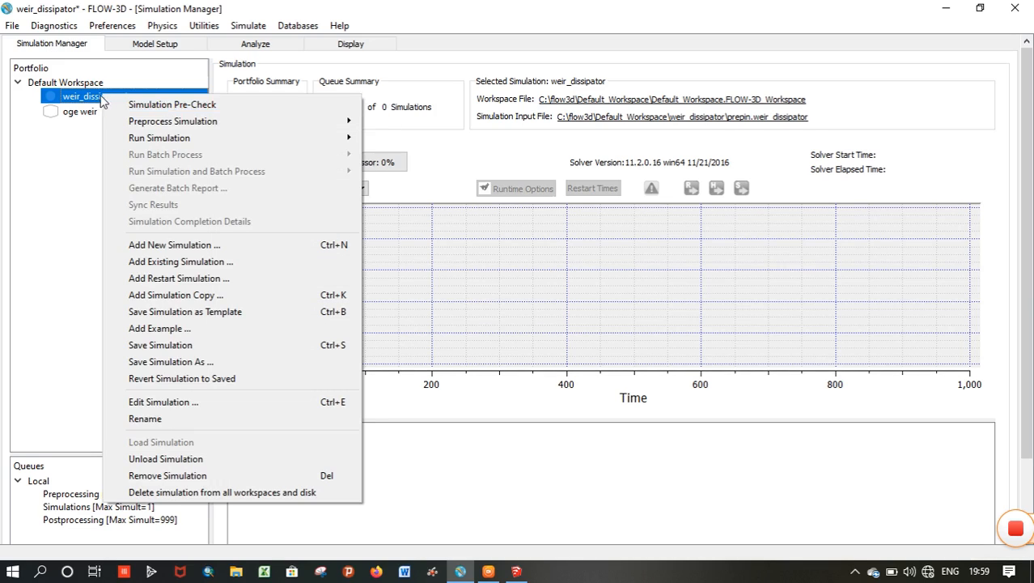
pyautogui.moveTo(136, 143)
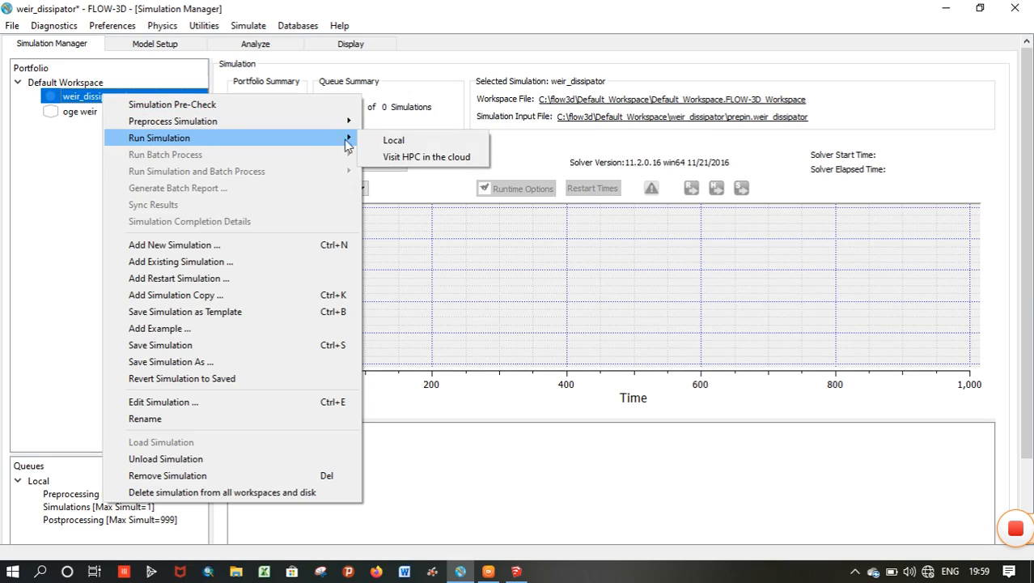
pyautogui.click(416, 140)
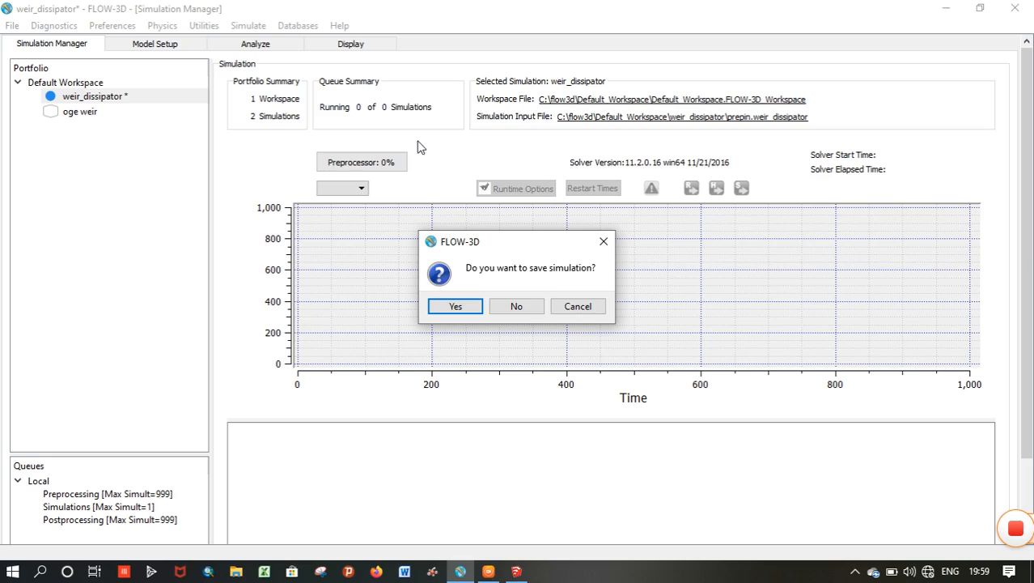
pyautogui.click(457, 306)
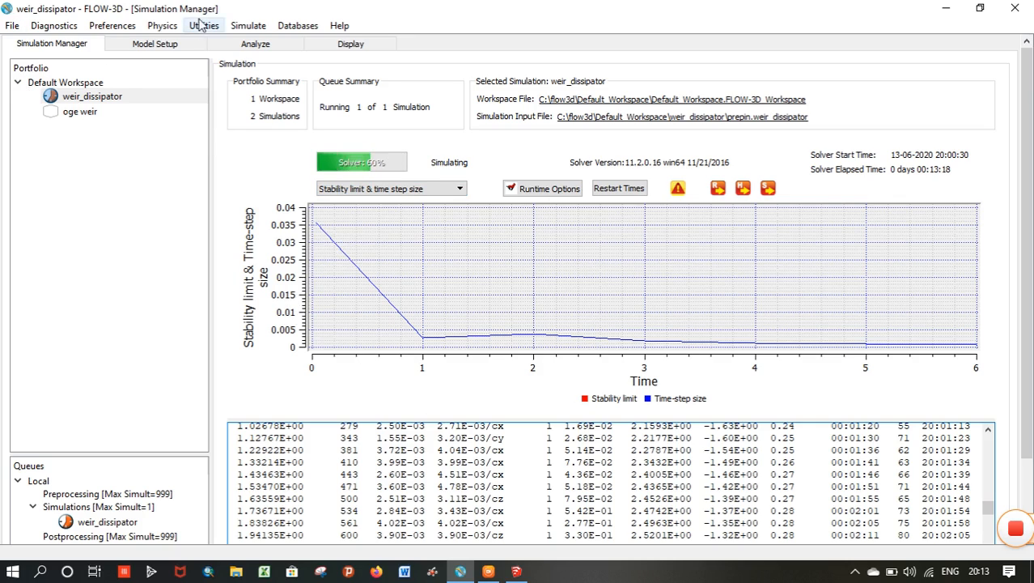
# Set up a 3-D results plot with fraction of fluid as the iso-surface, coloured by velocity magnitude.
pyautogui.click(263, 47)
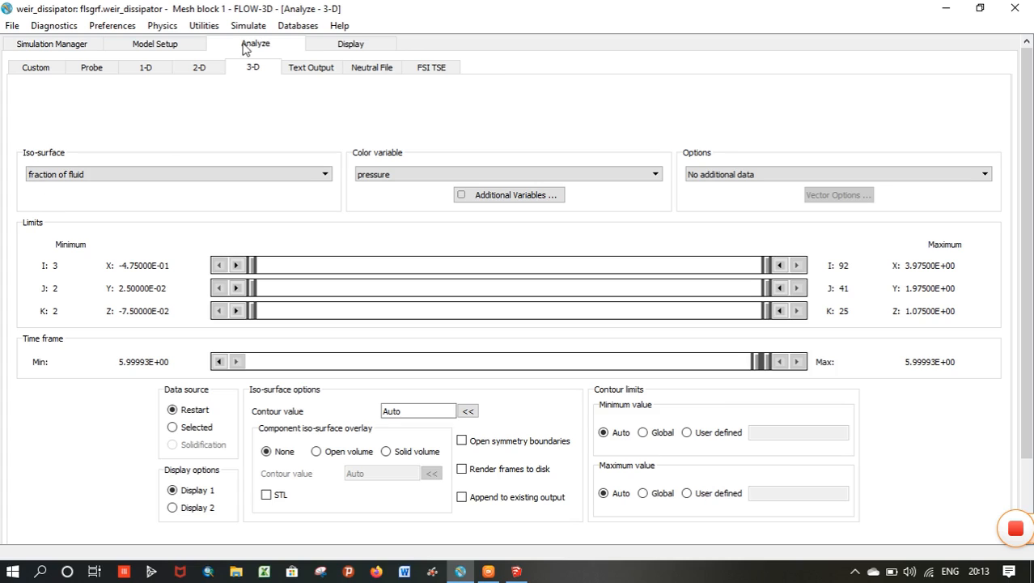
pyautogui.click(326, 176)
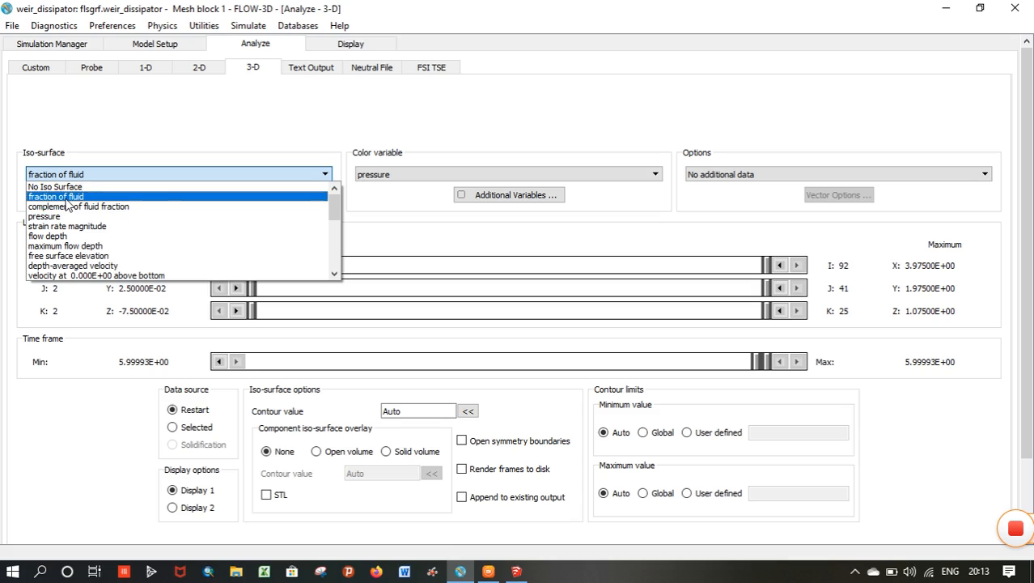
pyautogui.click(57, 196)
pyautogui.click(410, 173)
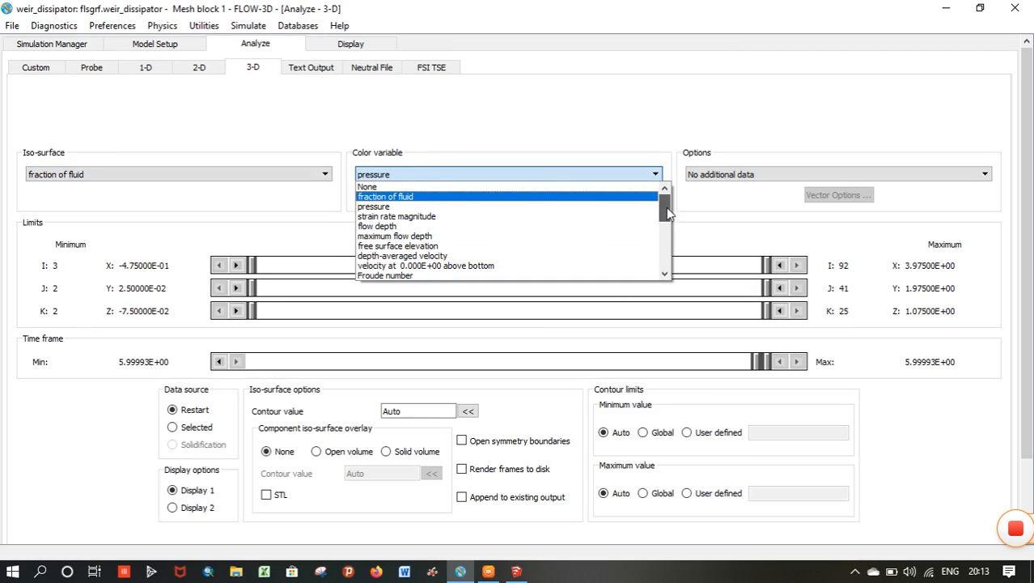
pyautogui.moveTo(666, 207)
pyautogui.mouseDown()
pyautogui.moveTo(667, 261)
pyautogui.moveTo(664, 215)
pyautogui.mouseUp()
pyautogui.moveTo(664, 215); pyautogui.dragTo(667, 252)
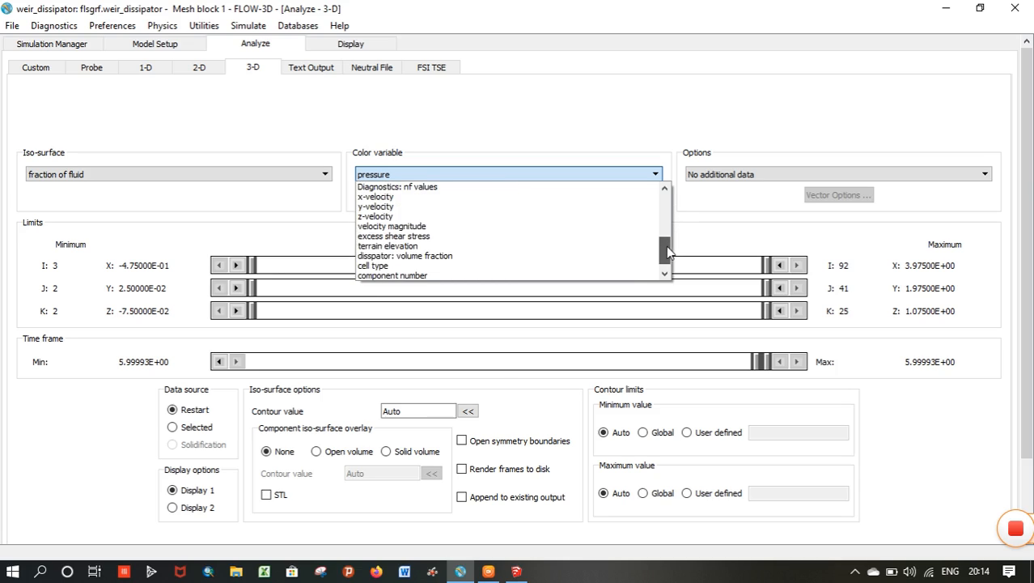
pyautogui.click(532, 227)
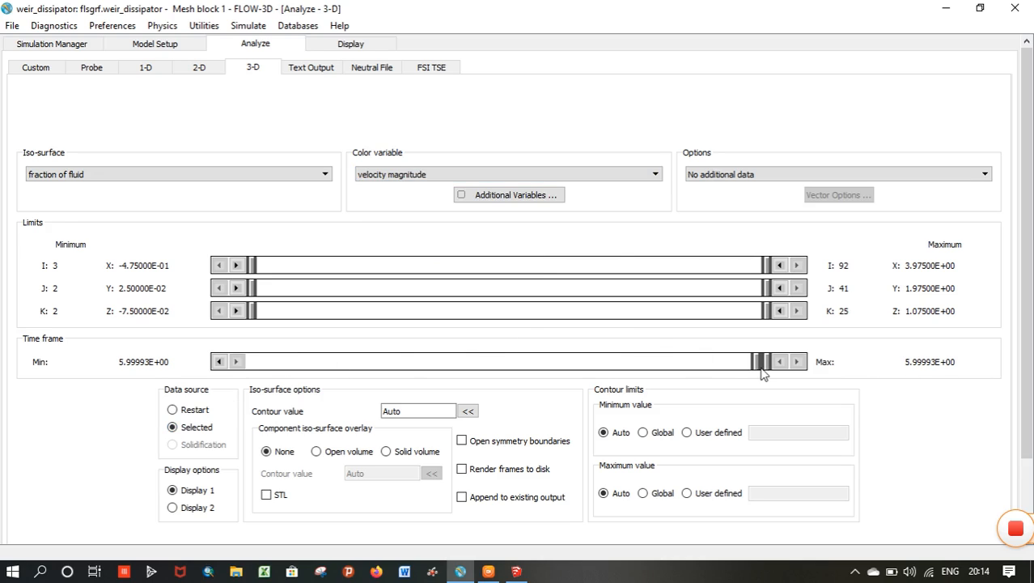
# Render the 3-D plot from the selected data for time frames 0 to 5.99993, with a solid volume component overlay.
pyautogui.moveTo(757, 366); pyautogui.dragTo(275, 361)
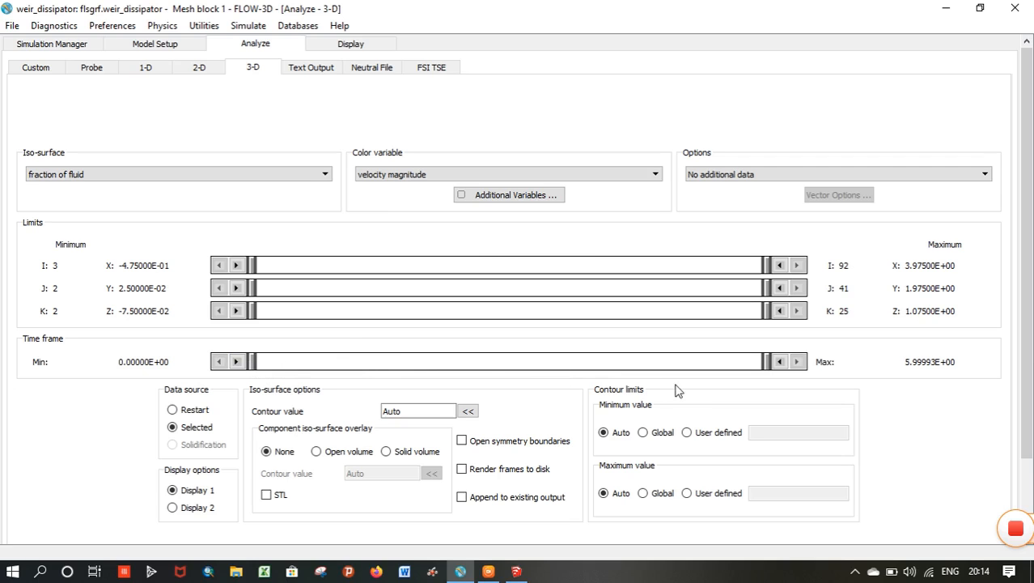
pyautogui.moveTo(1031, 302); pyautogui.dragTo(1029, 402)
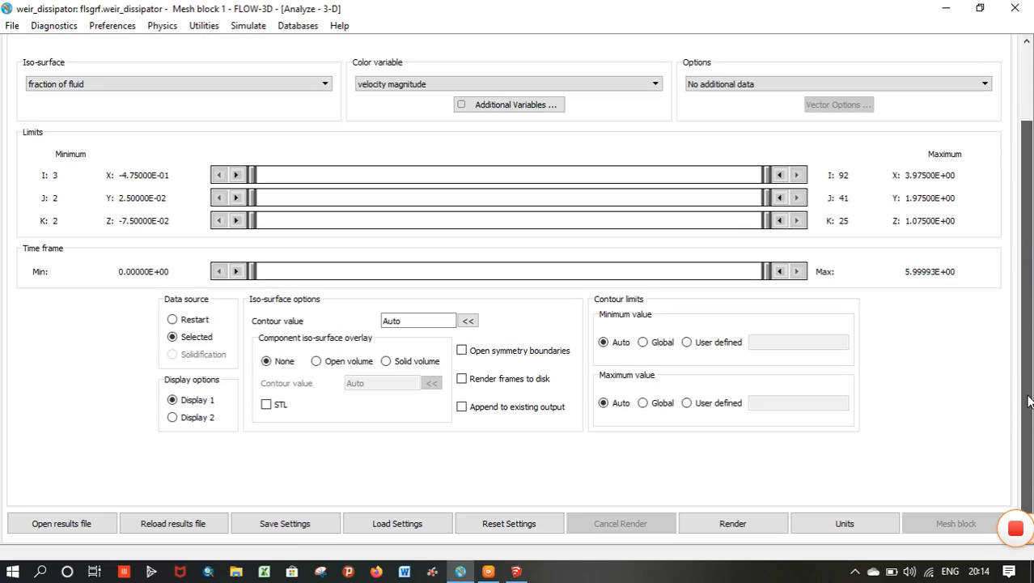
pyautogui.click(386, 363)
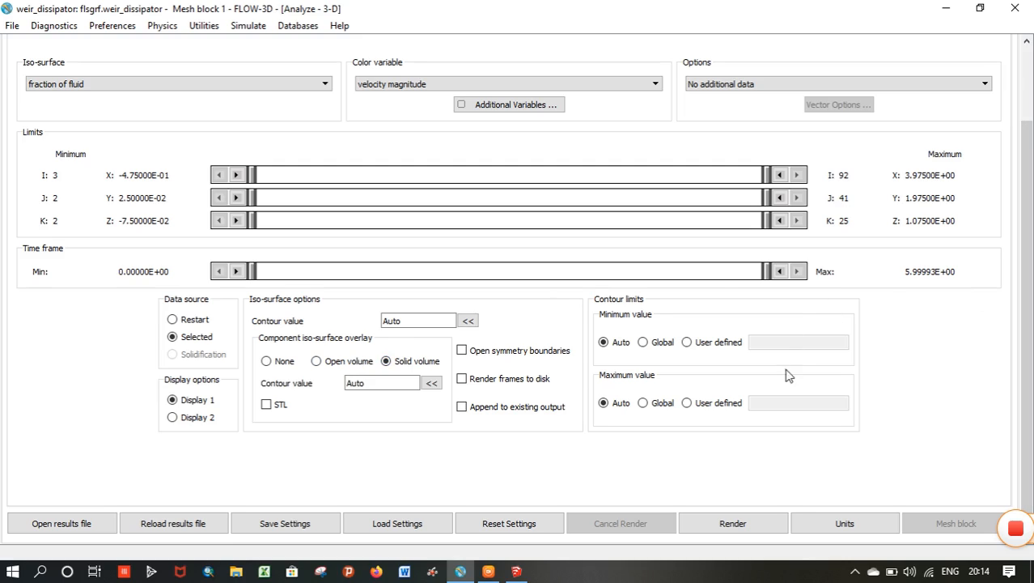
pyautogui.click(756, 529)
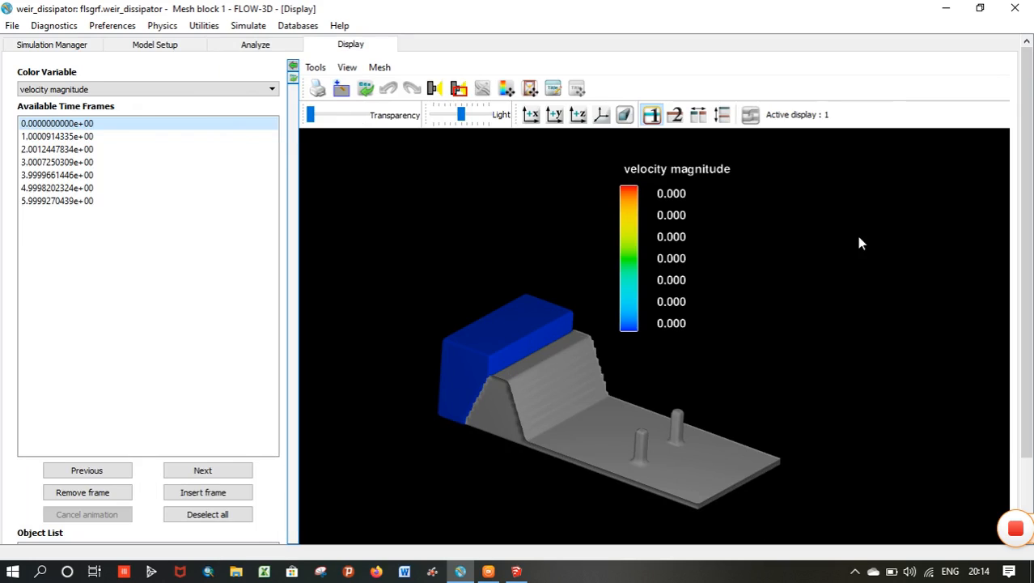
# Step through the rendered time frames up to the last one and inspect the velocity over the weir and around the dissipator blocks.
pyautogui.click(229, 471)
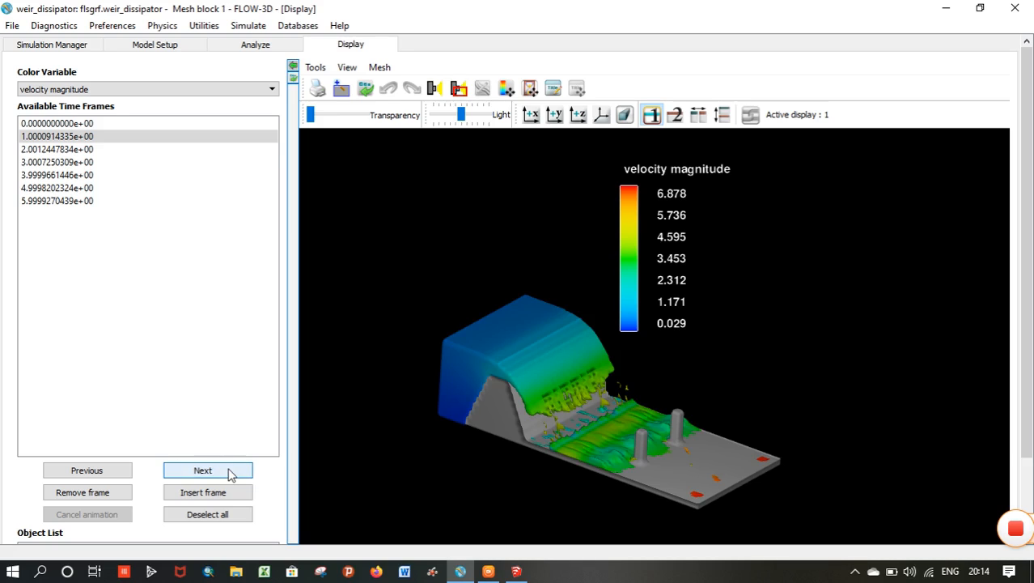
pyautogui.click(229, 472)
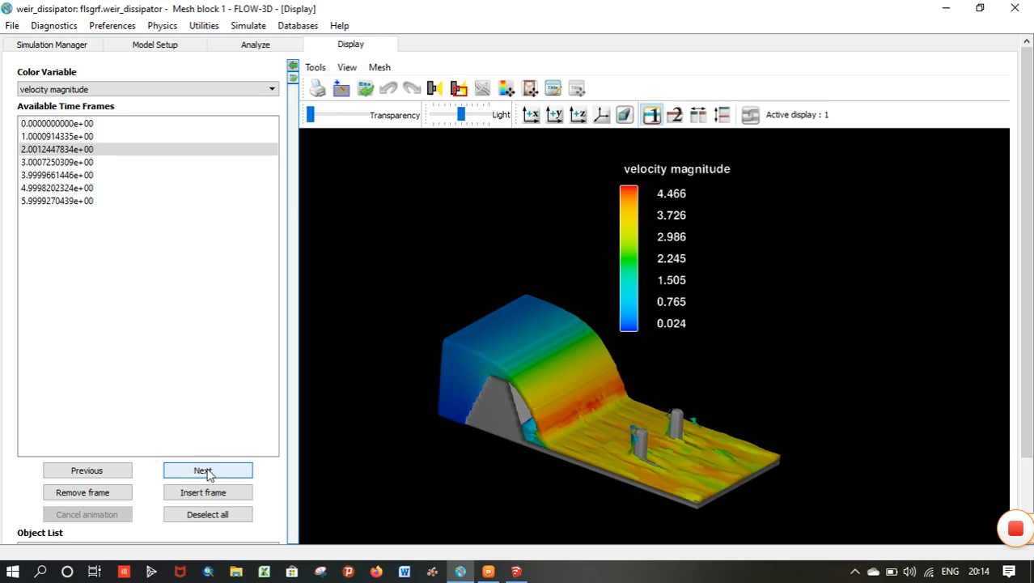
pyautogui.click(207, 471)
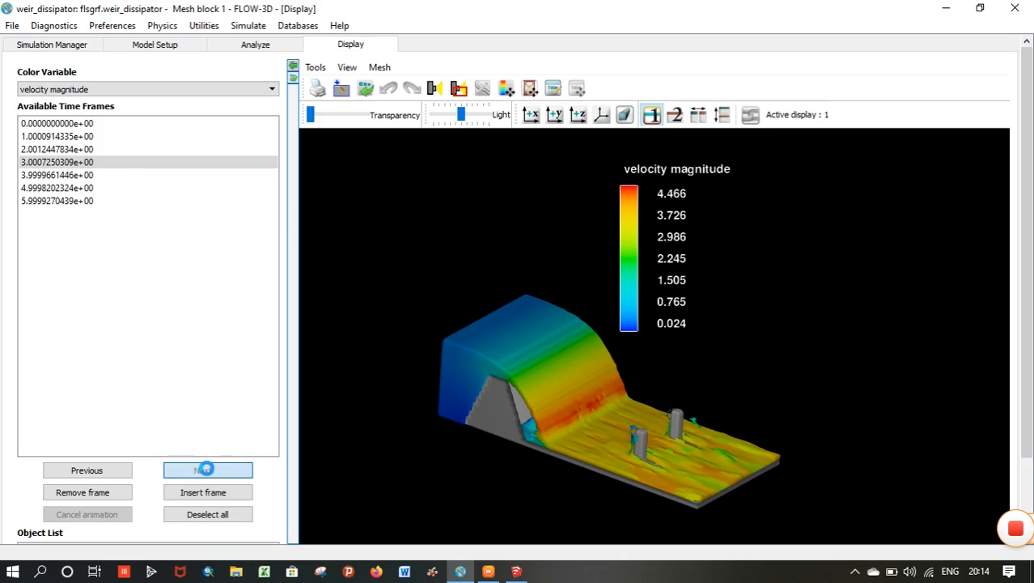
pyautogui.click(207, 470)
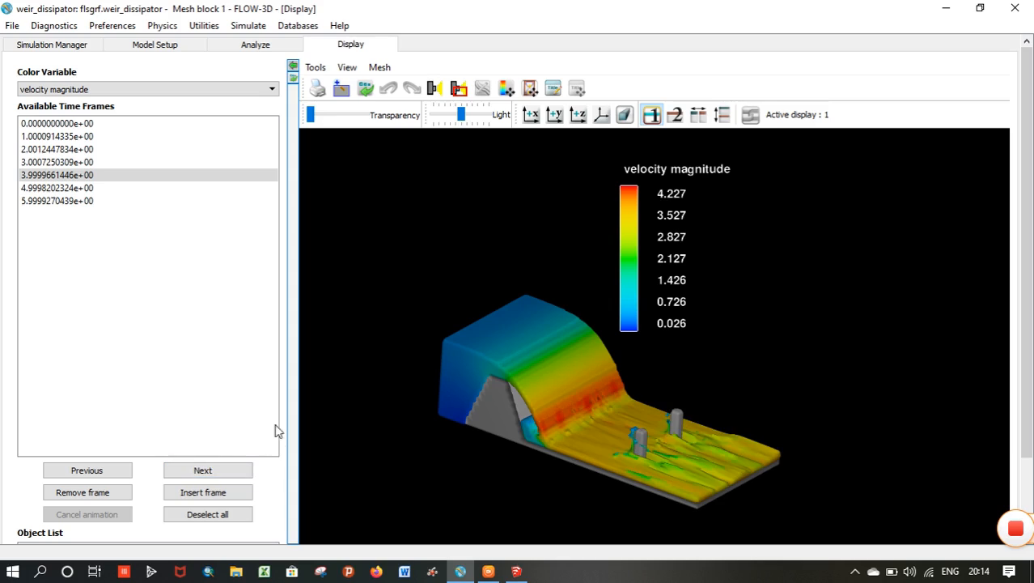
pyautogui.click(220, 470)
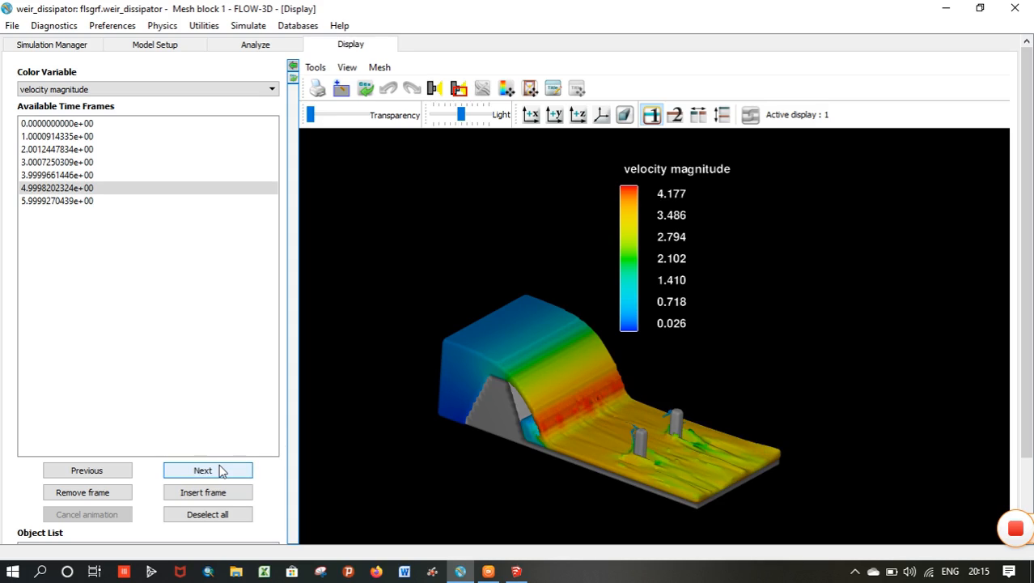
pyautogui.click(220, 470)
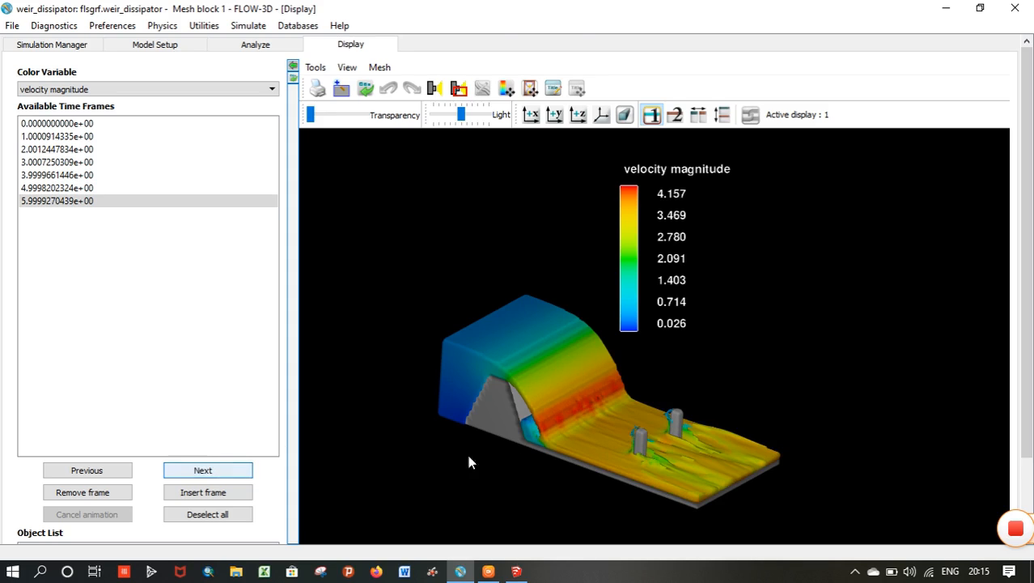
pyautogui.scroll(-2, 542, 406)
pyautogui.scroll(4, 537, 366)
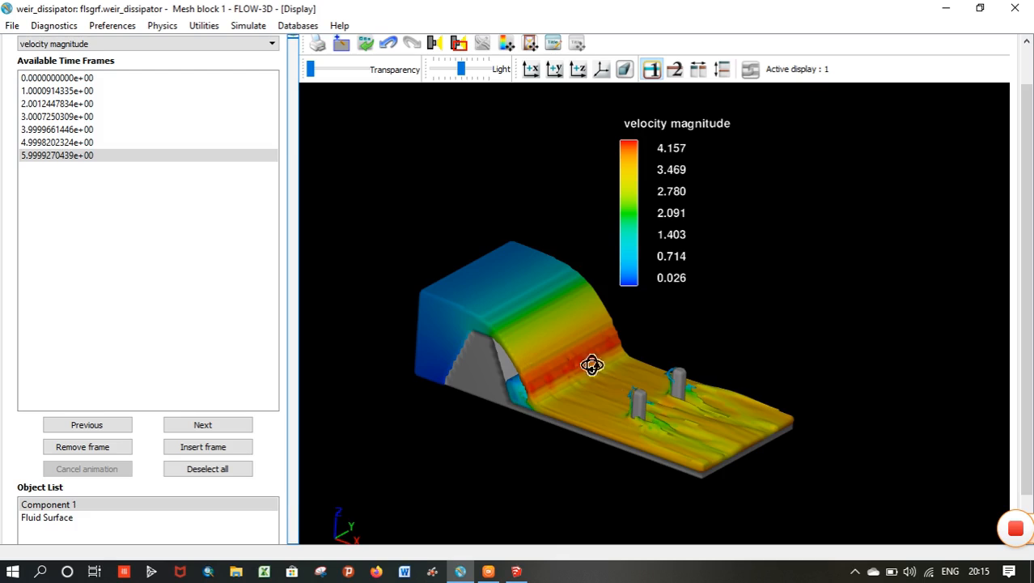
pyautogui.moveTo(592, 365); pyautogui.dragTo(563, 337)
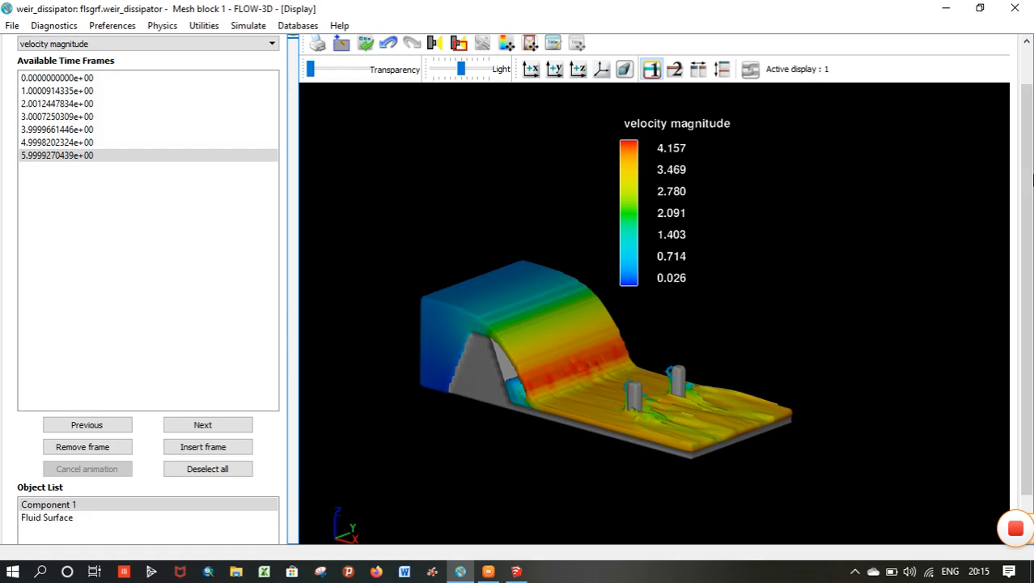
pyautogui.scroll(1, 1031, 105)
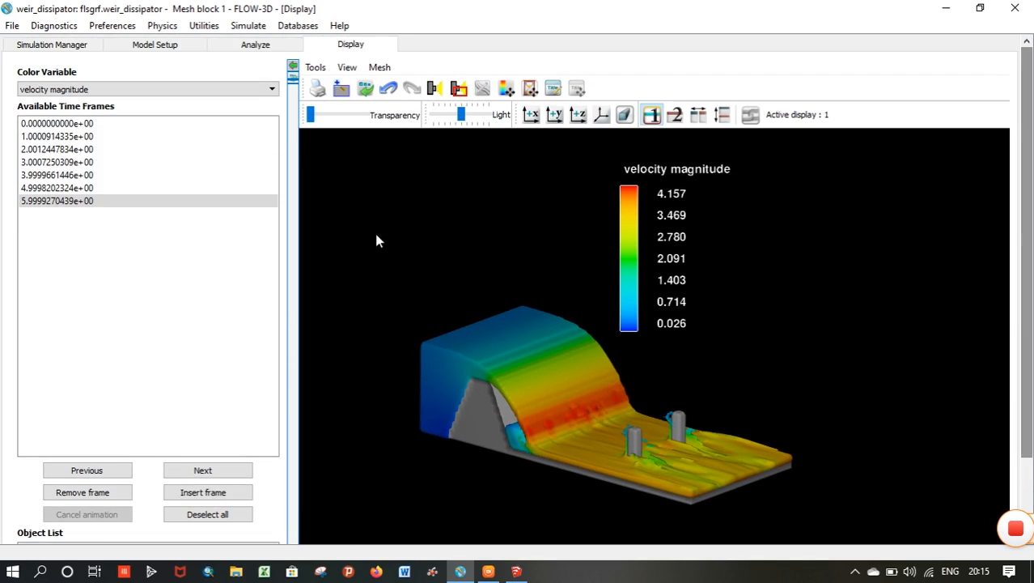
# Open the probe analysis of the results and switch its data source to Selected.
pyautogui.click(253, 46)
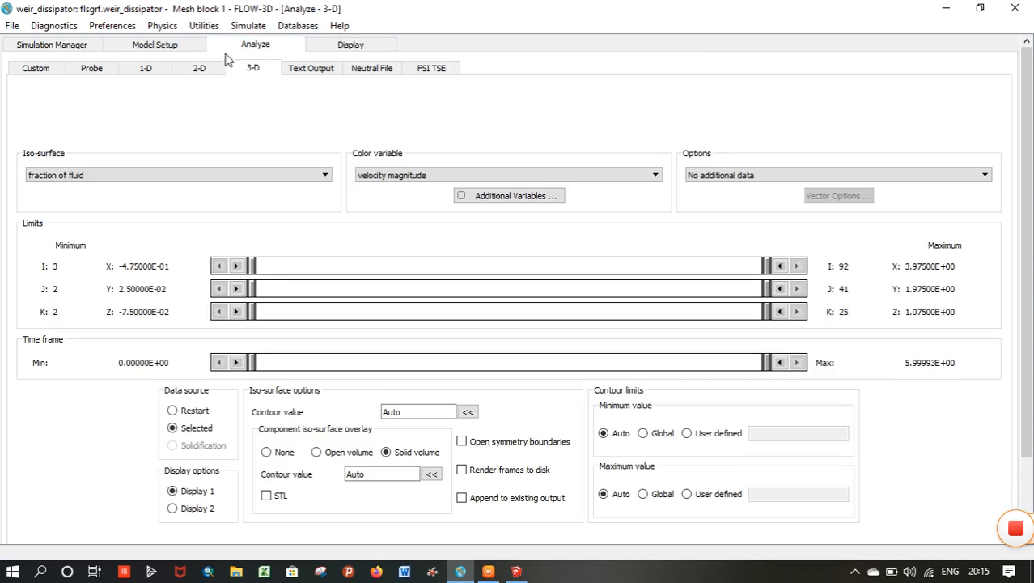
pyautogui.click(37, 69)
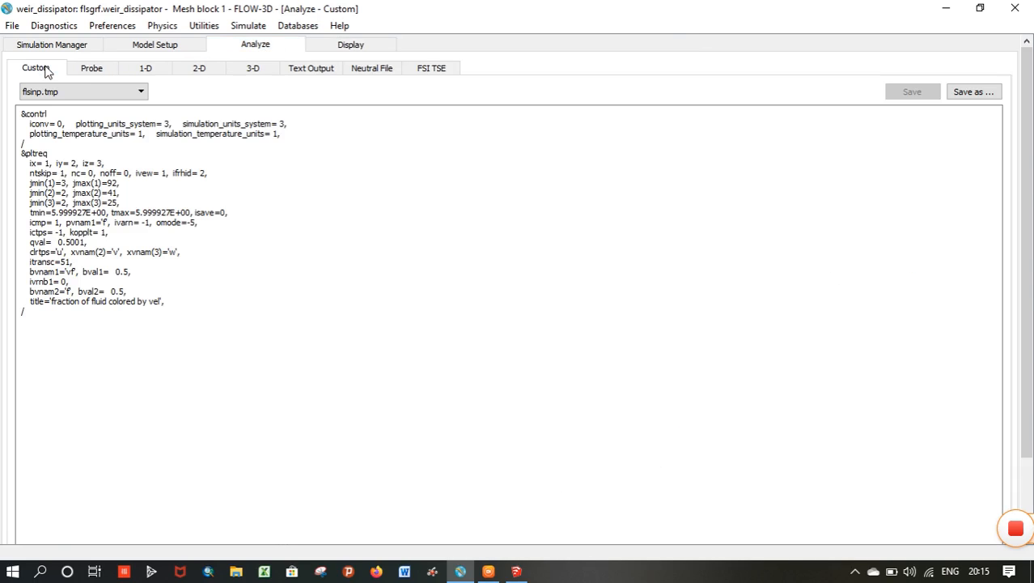
pyautogui.click(92, 69)
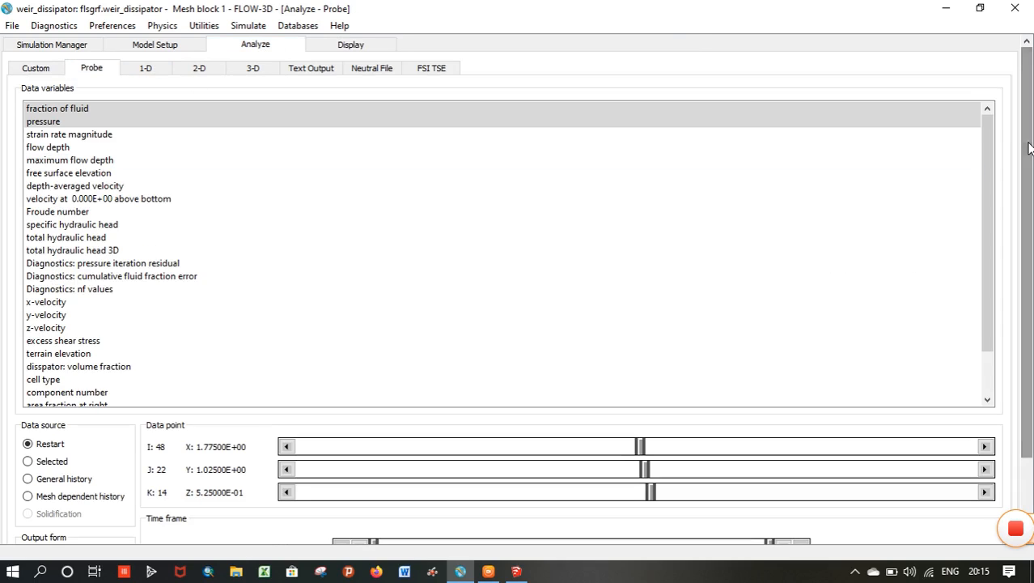
pyautogui.moveTo(1030, 147); pyautogui.dragTo(1030, 217)
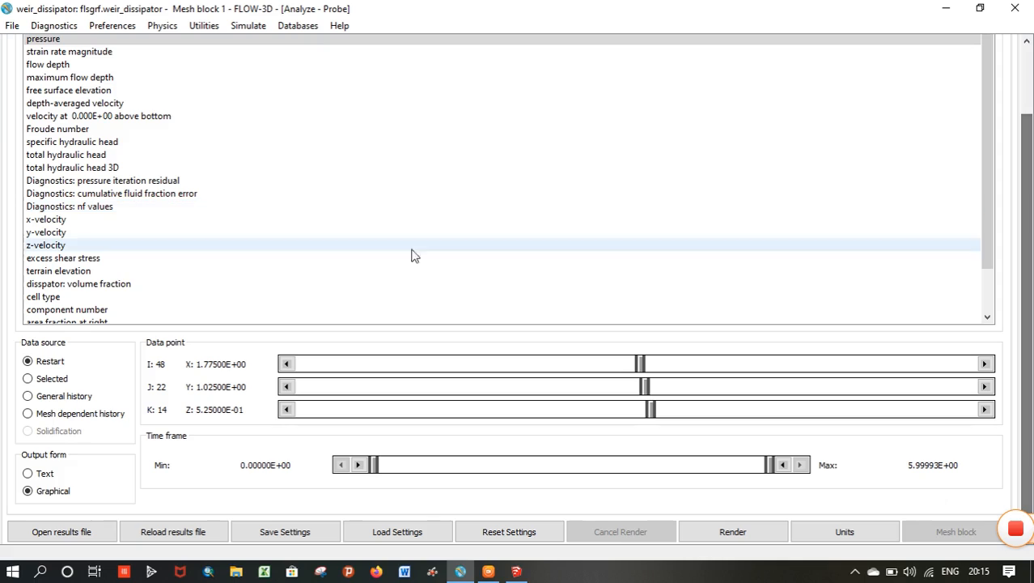
pyautogui.click(30, 379)
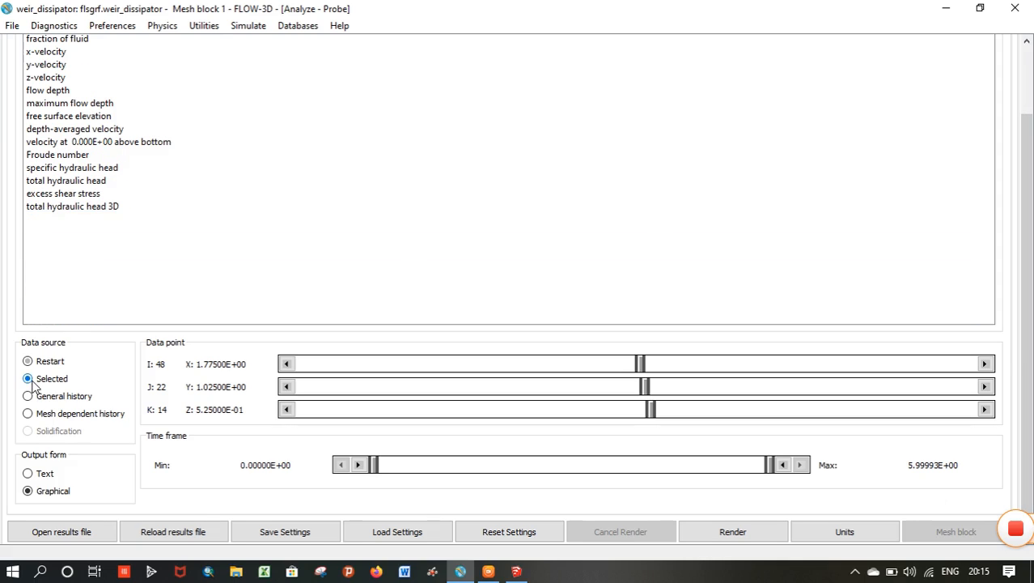
# Render a graph of the Froude number over time at the current probe point and return to the probe settings.
pyautogui.click(79, 158)
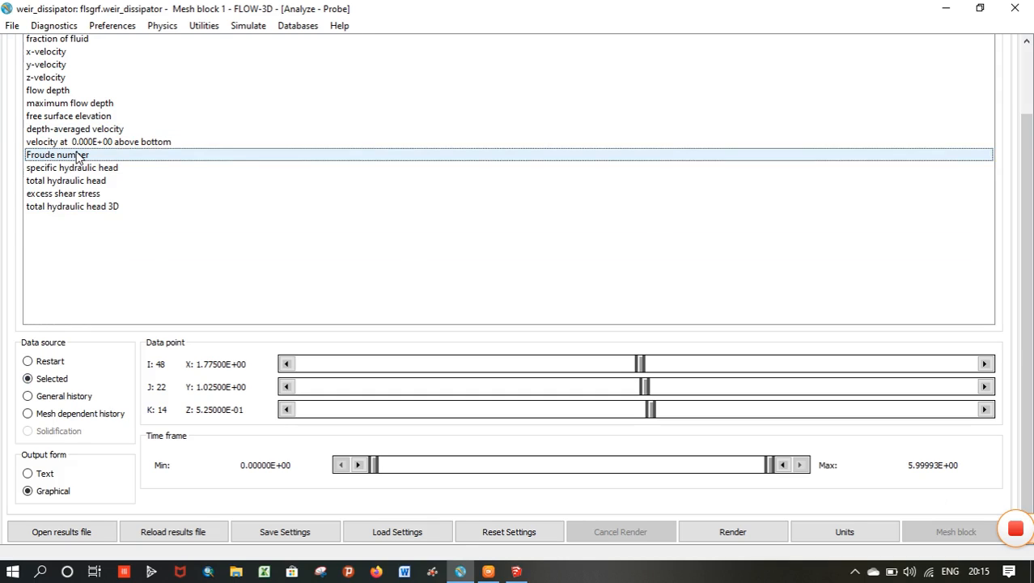
pyautogui.click(73, 153)
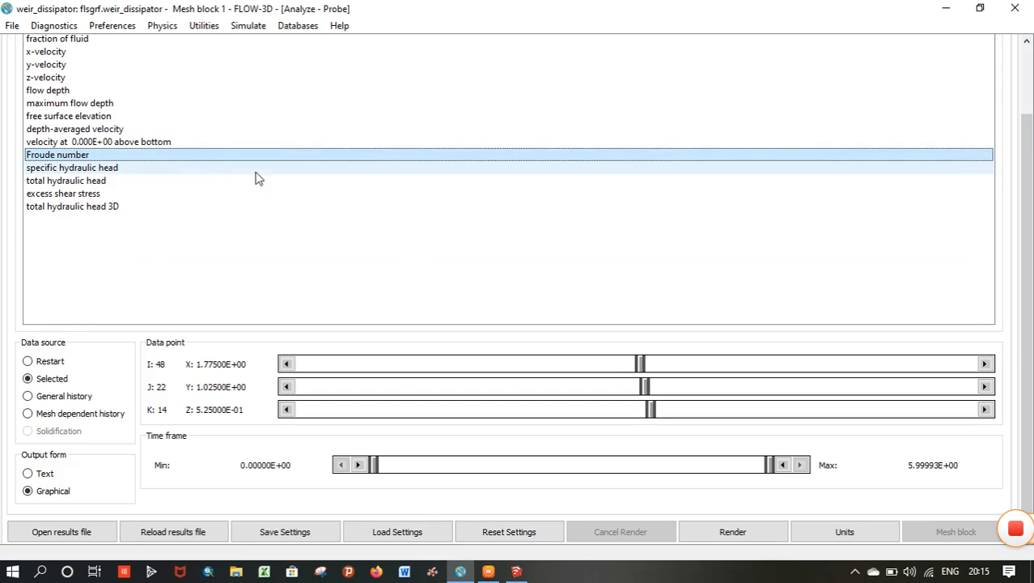
pyautogui.moveTo(1030, 153)
pyautogui.mouseDown()
pyautogui.moveTo(1032, 113)
pyautogui.moveTo(1032, 164)
pyautogui.mouseUp()
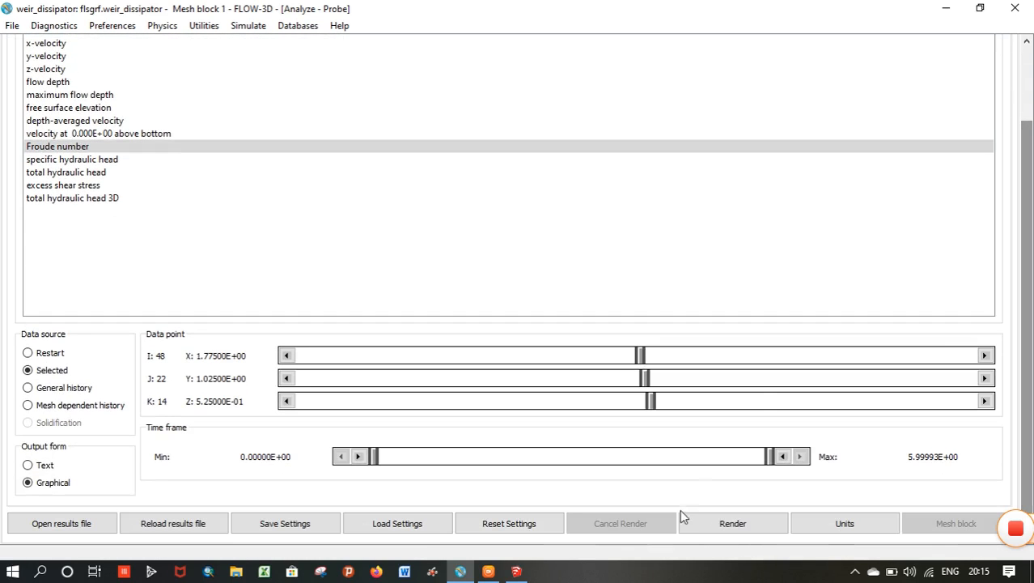
pyautogui.click(742, 531)
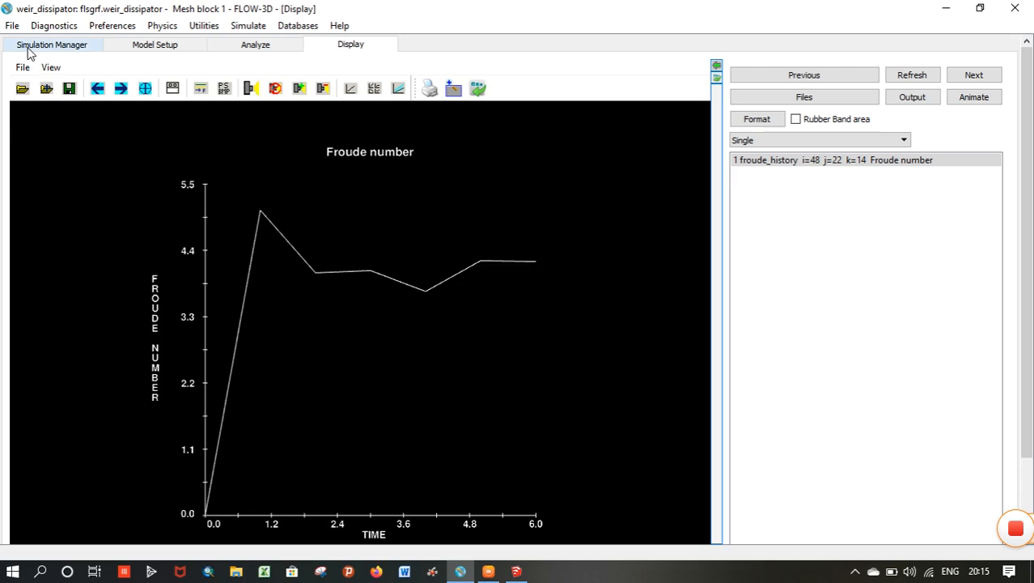
pyautogui.click(257, 49)
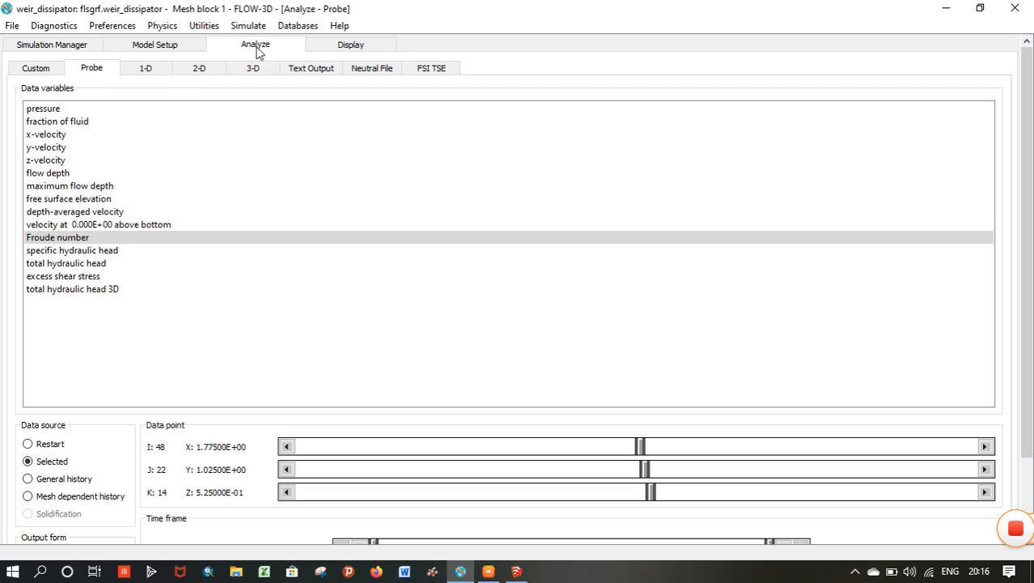